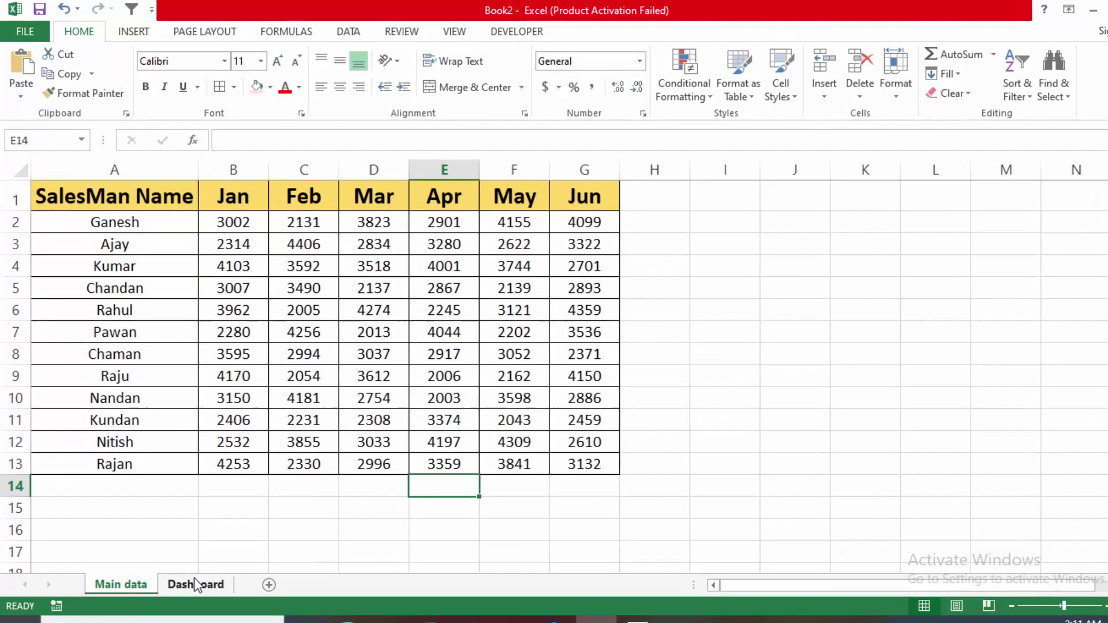
Step: Open the Dashboard sheet with its salesman dropdown, Jan–Jun headers and summary cells
click(187, 560)
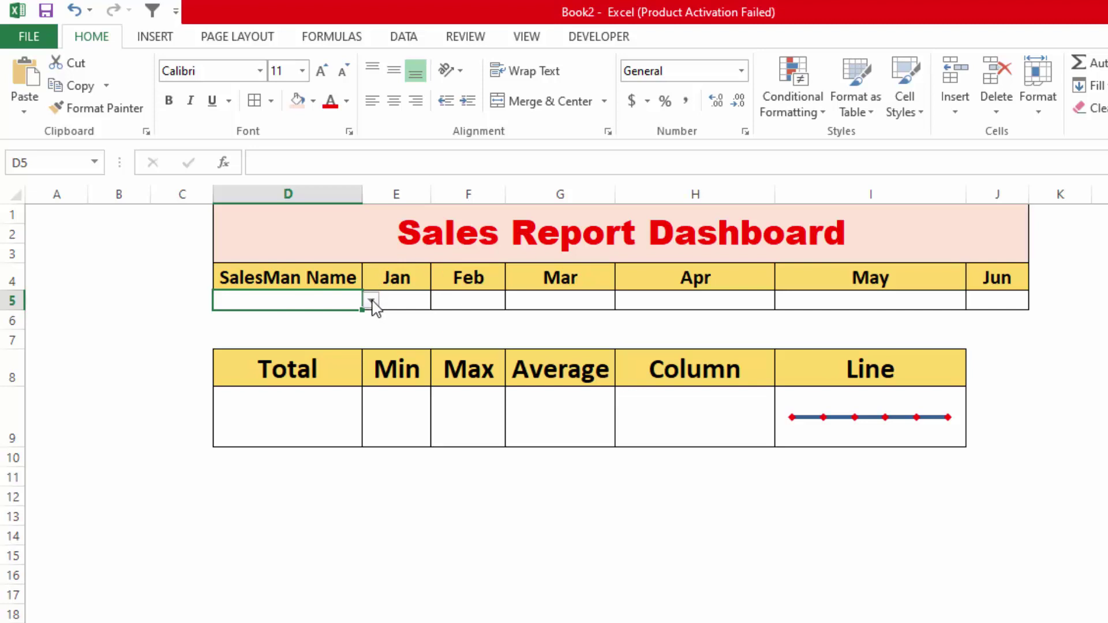
Step: Pick Ganesh in the D5 salesman dropdown, then view the Main data sheet
click(371, 300)
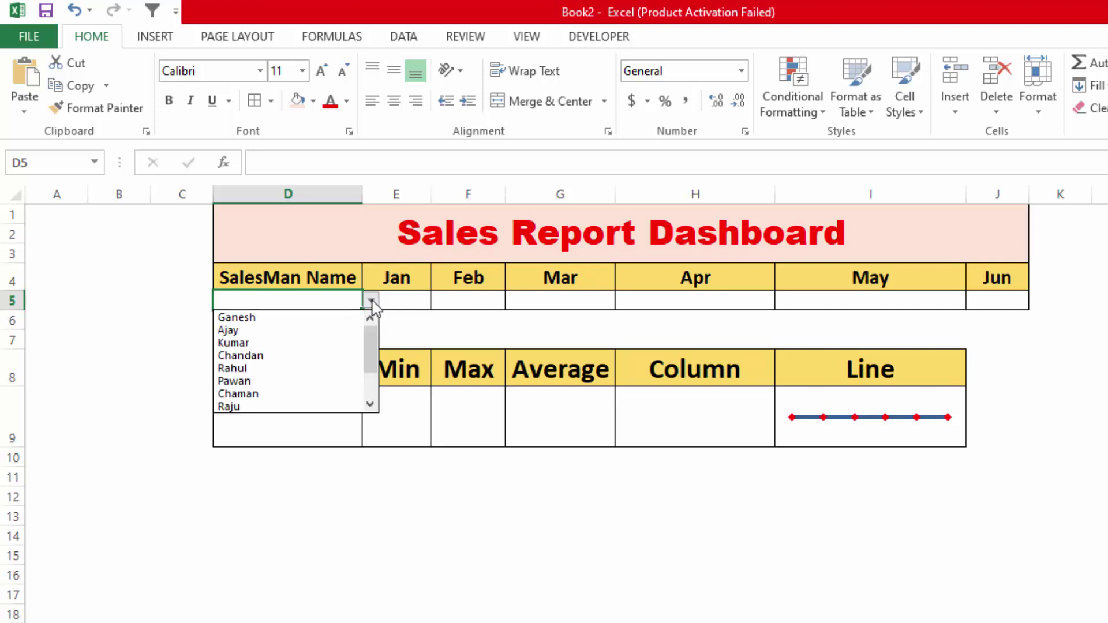
click(315, 319)
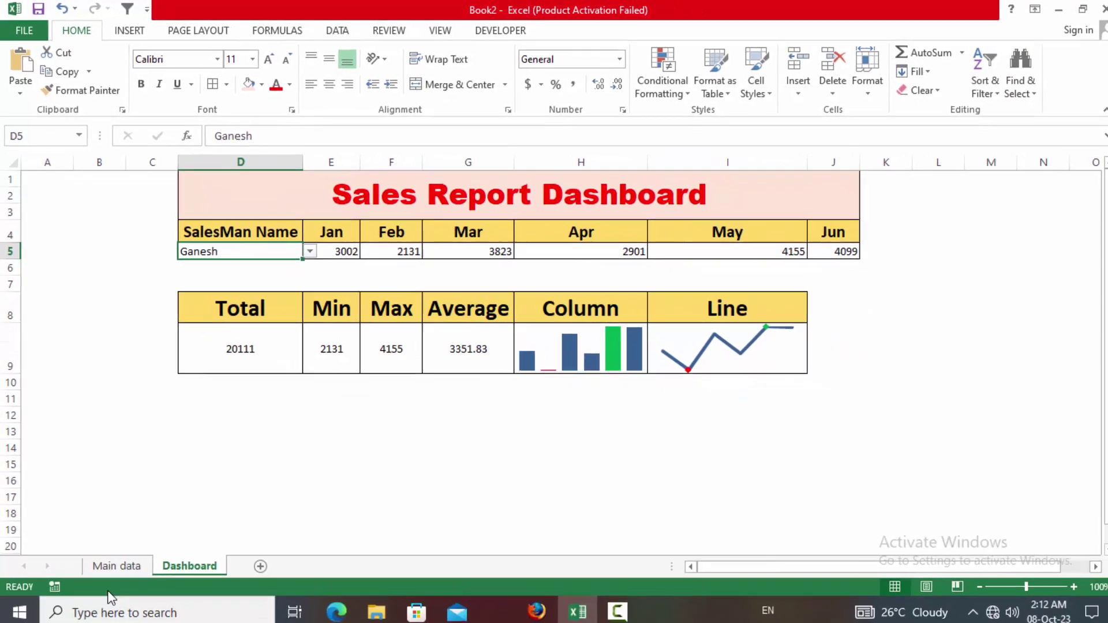
click(122, 561)
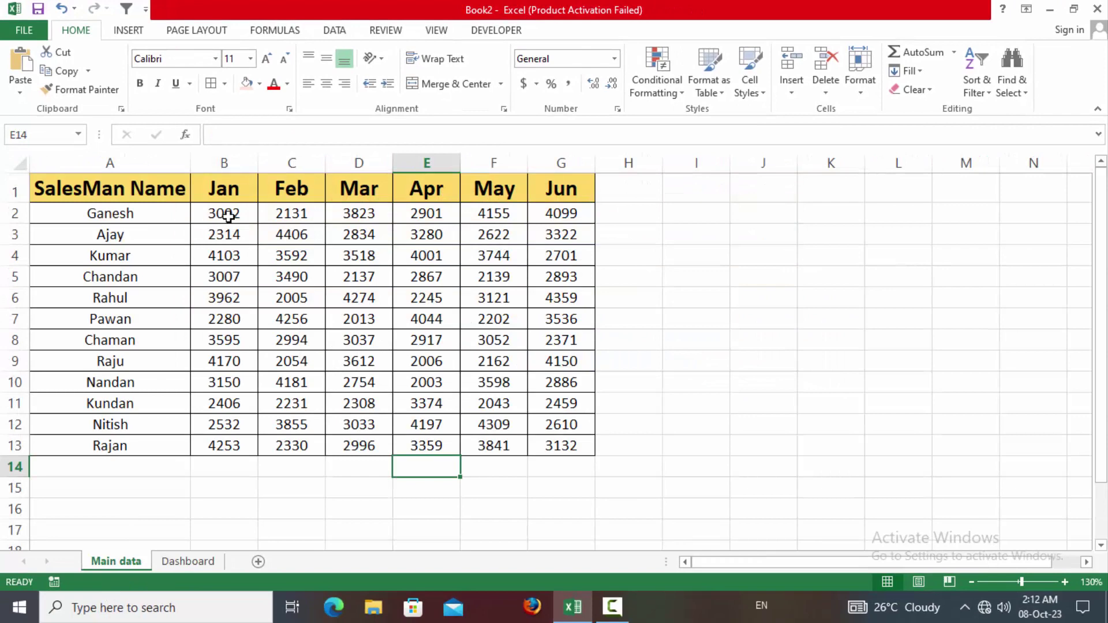
Step: Back on the Dashboard, pick Rahul as the salesman in D5
click(196, 561)
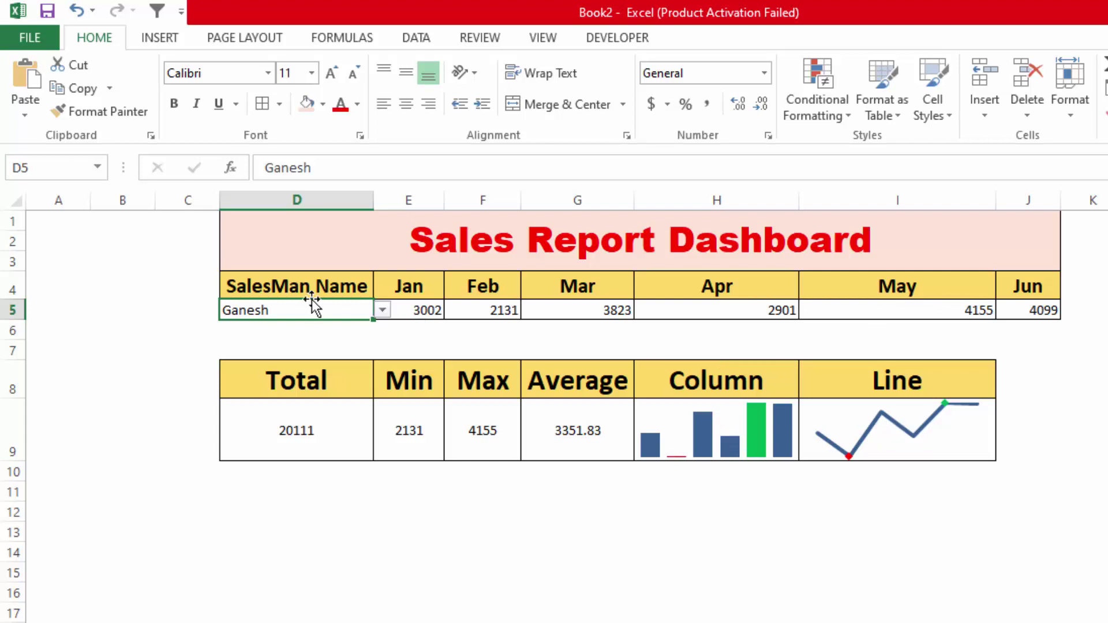
click(382, 310)
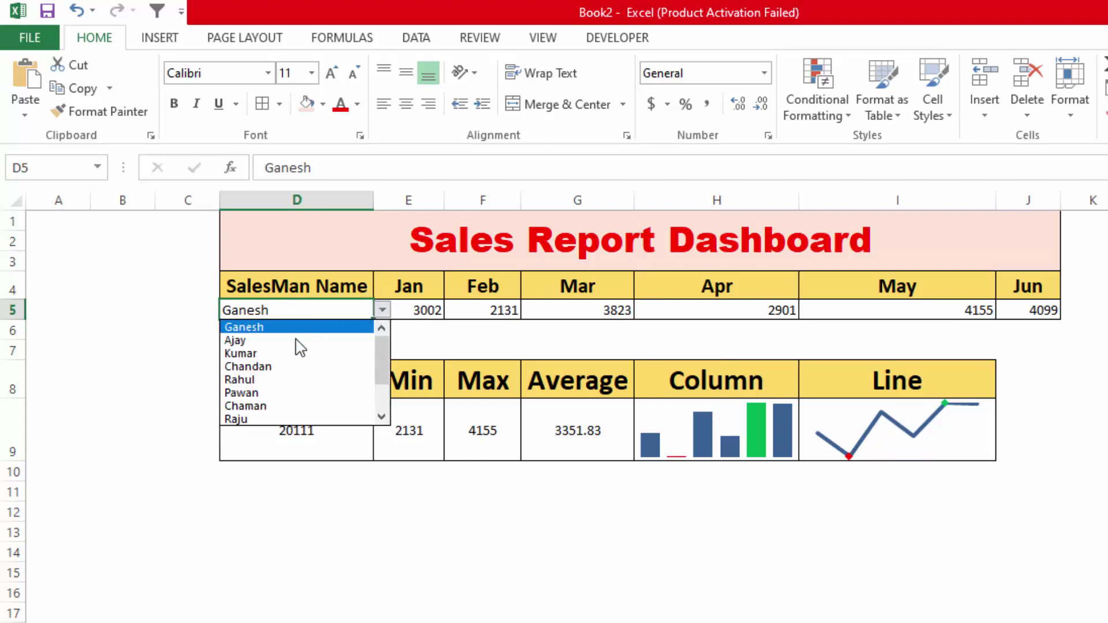
click(261, 379)
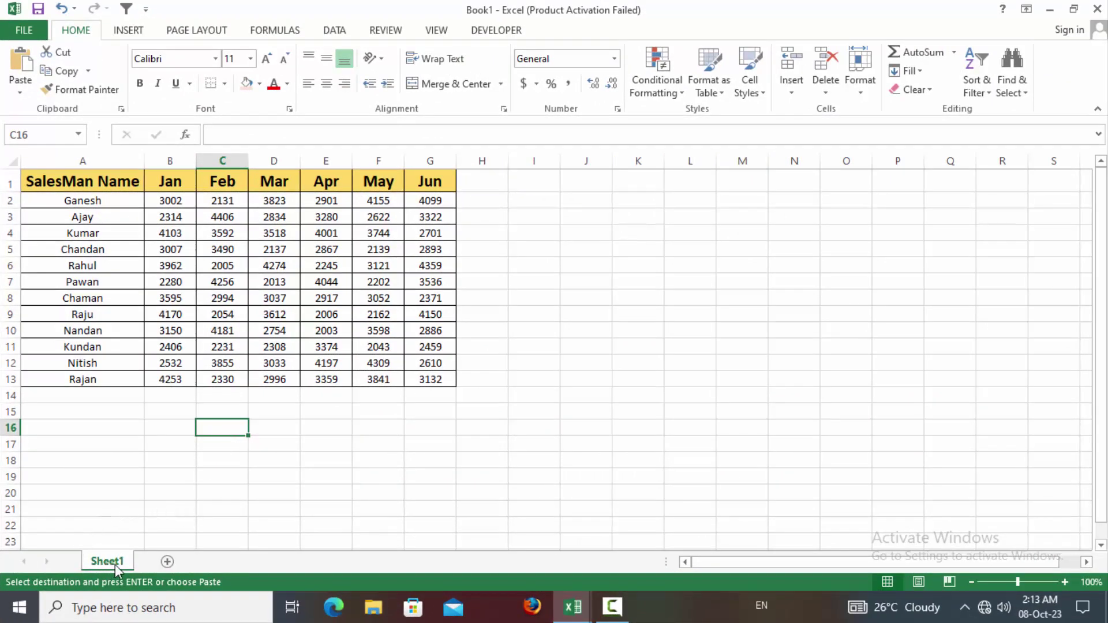
Step: Insert Sheet2, then rename Sheet1 to 'Main Data' and Sheet2 to 'Dashboard'
click(167, 561)
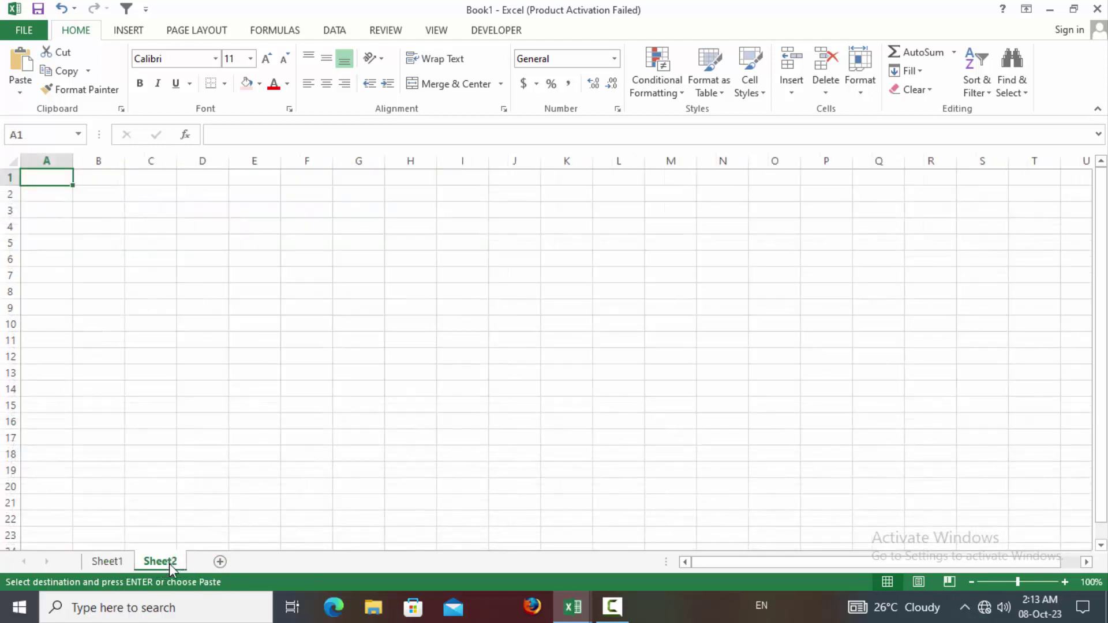
double_click(113, 563)
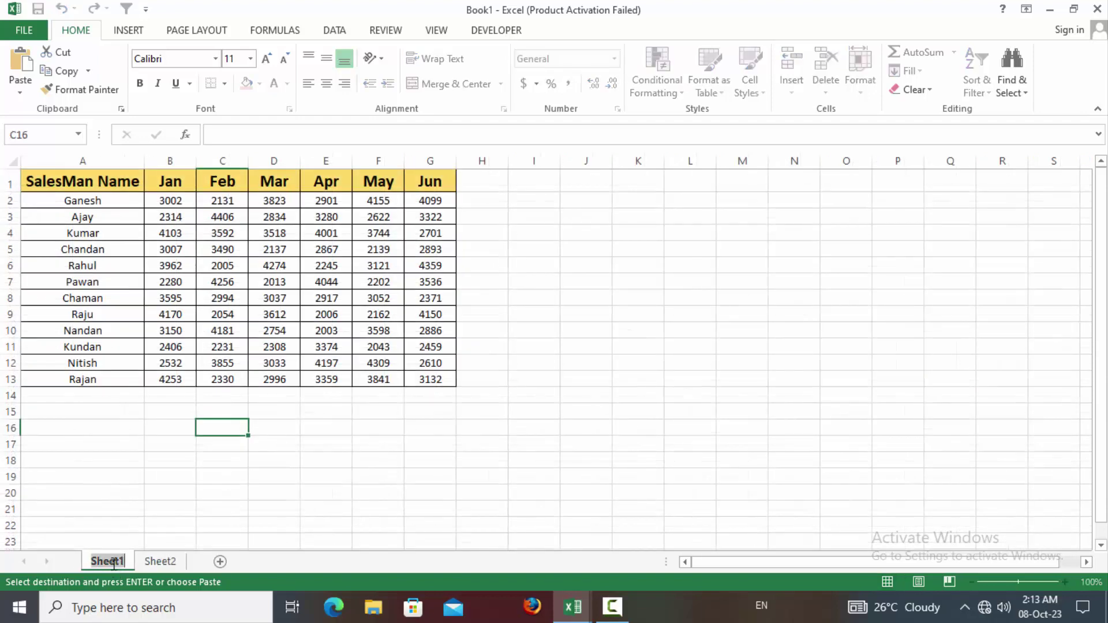
text(Main)
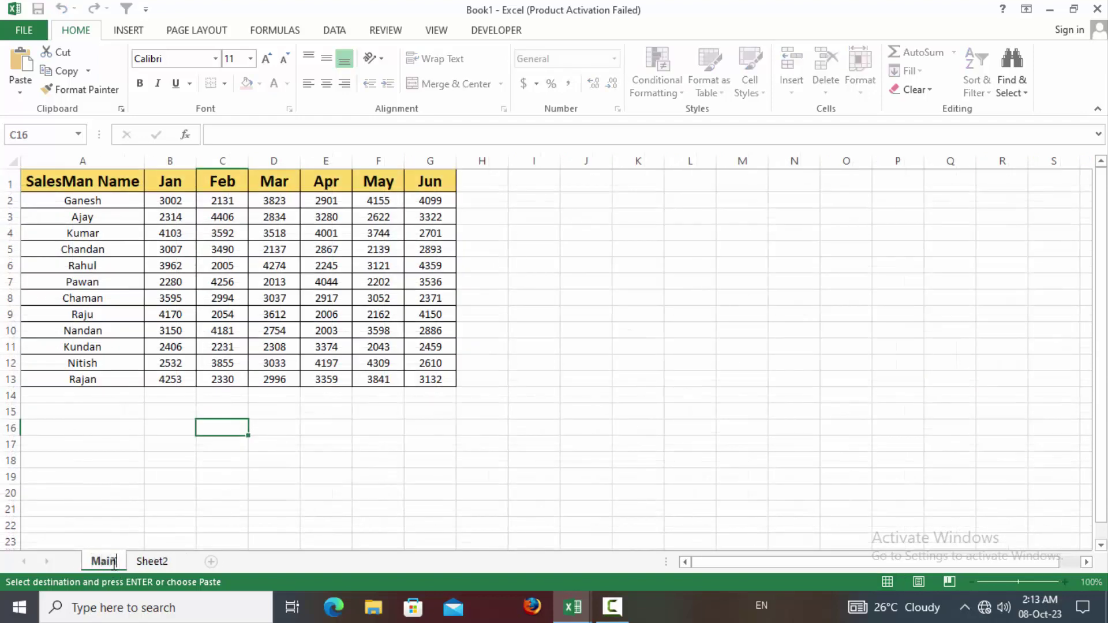
text( Data)
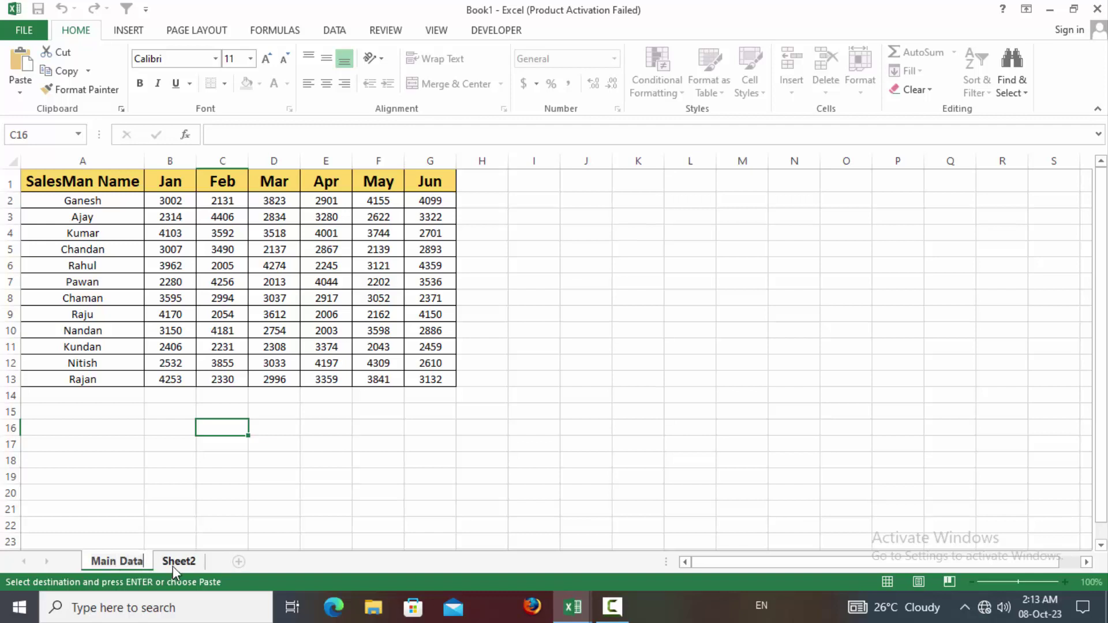
double_click(179, 562)
text(Da)
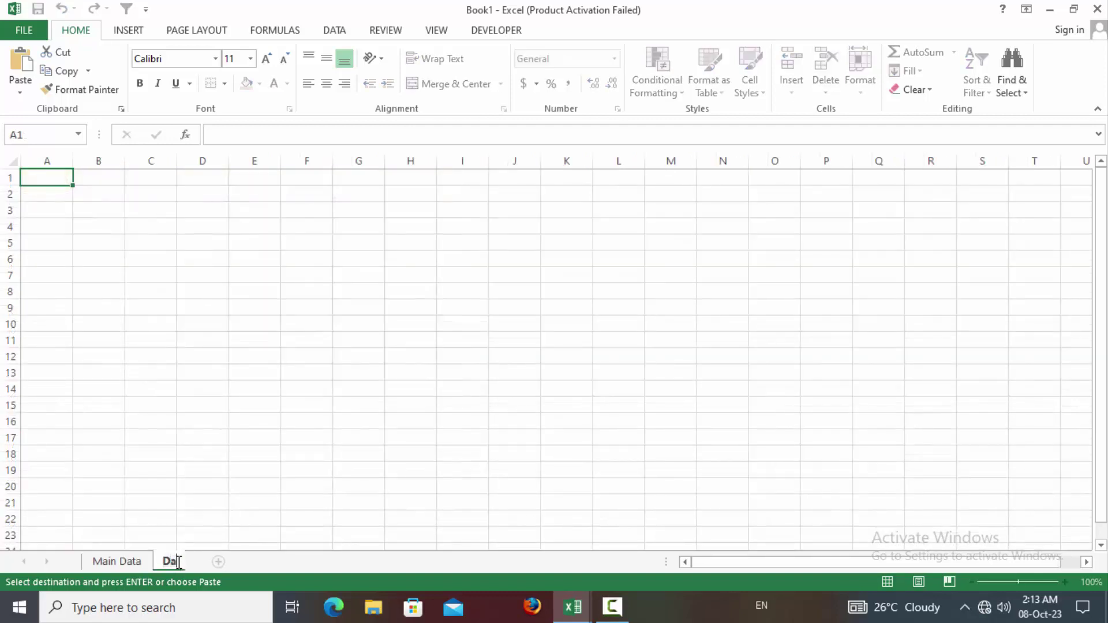
text(shboard)
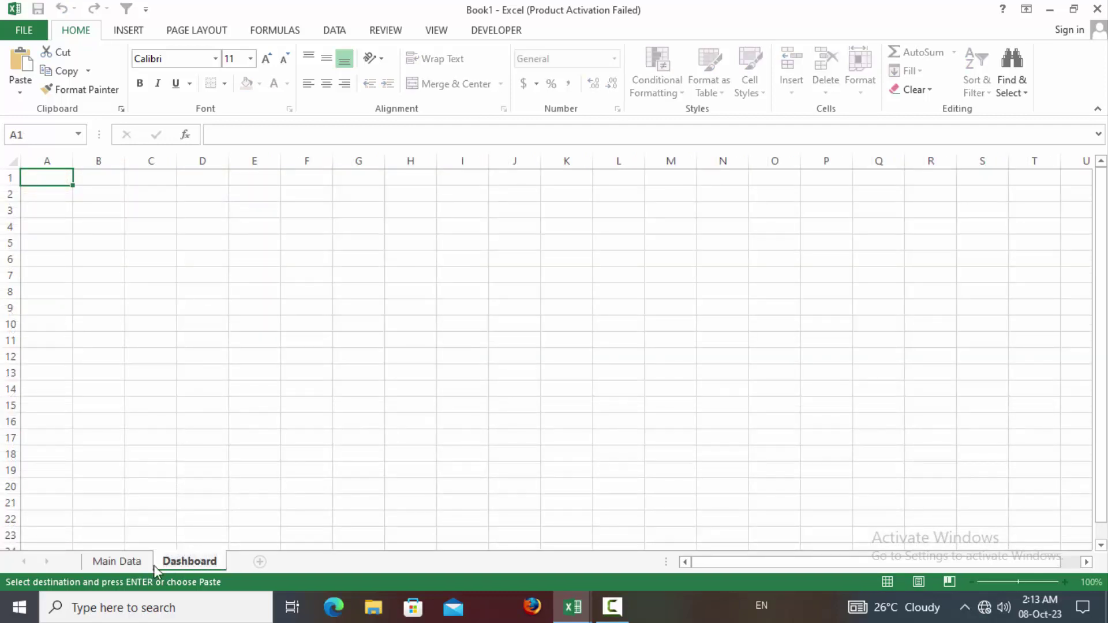
click(121, 565)
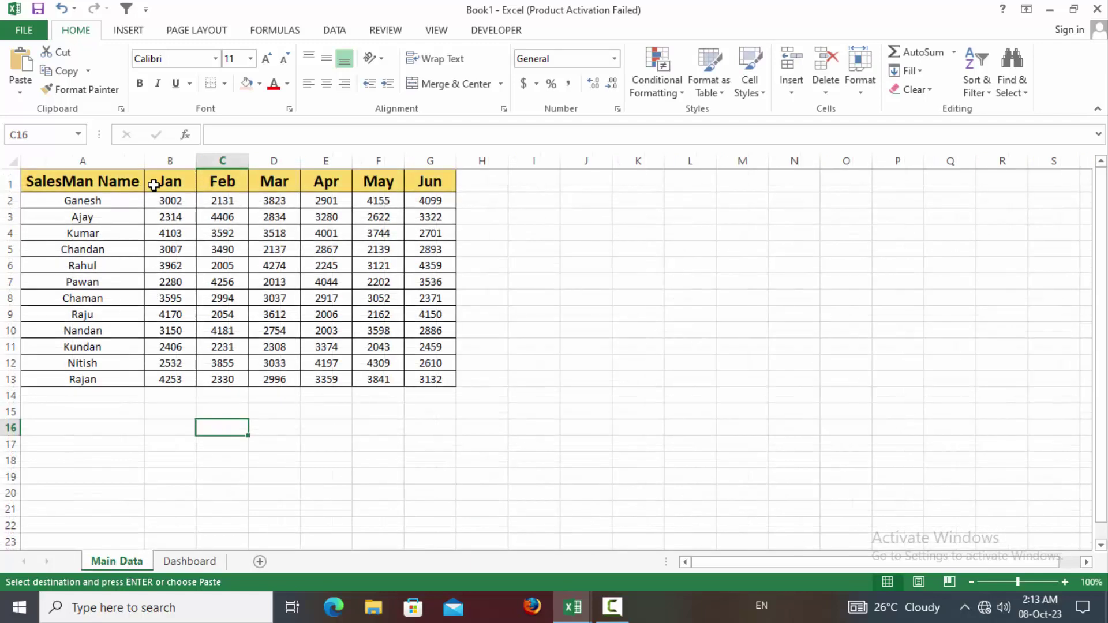
Step: Copy Main Data headers A1:G1 (SalesMan Name, Jan–Jun) to Dashboard D3, autofitting column D
drag(124, 179, 415, 177)
click(415, 178)
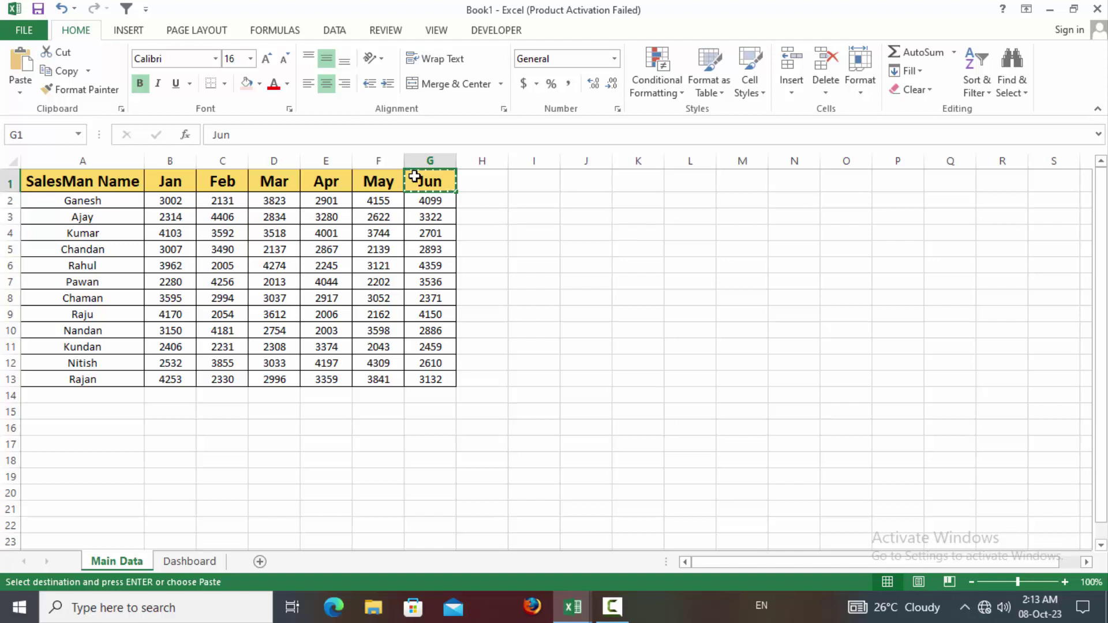
drag(125, 181, 413, 190)
key(ctrl+c)
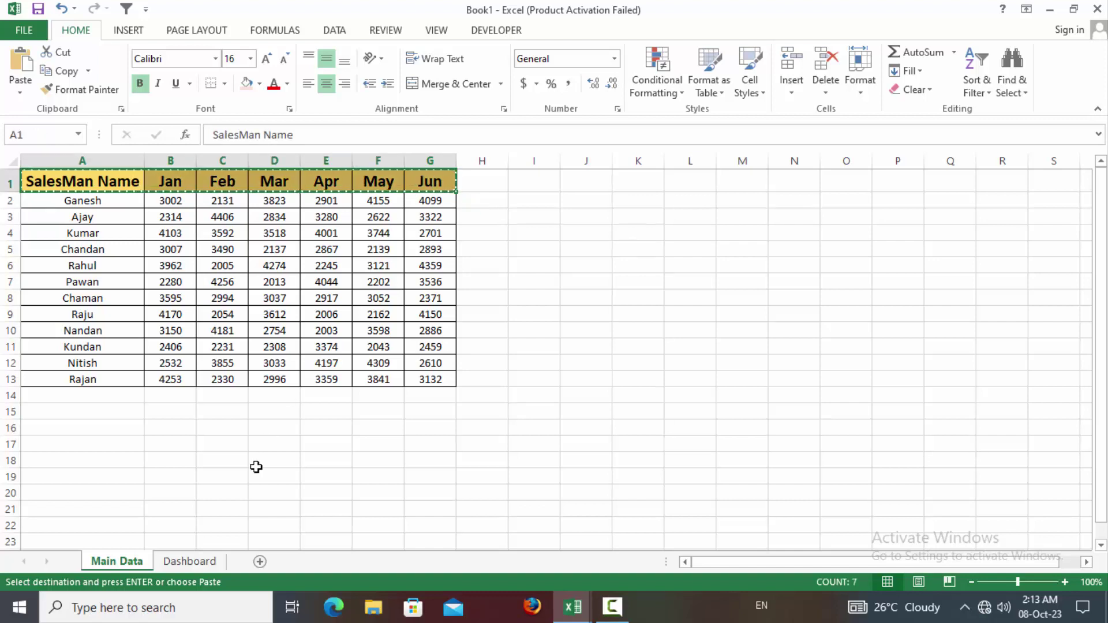
click(202, 567)
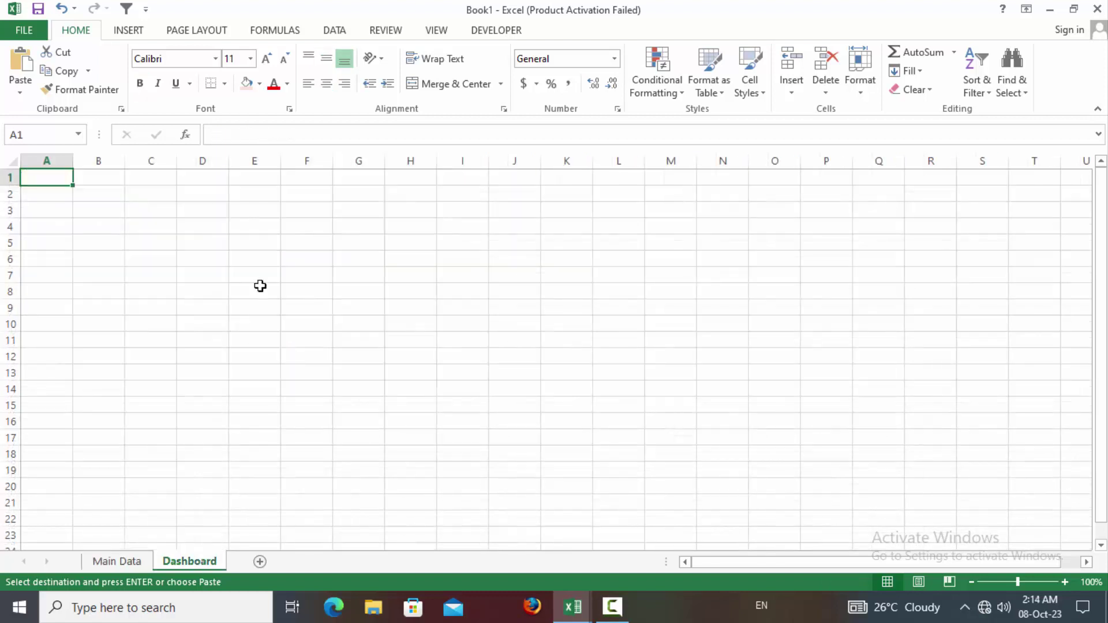
click(205, 208)
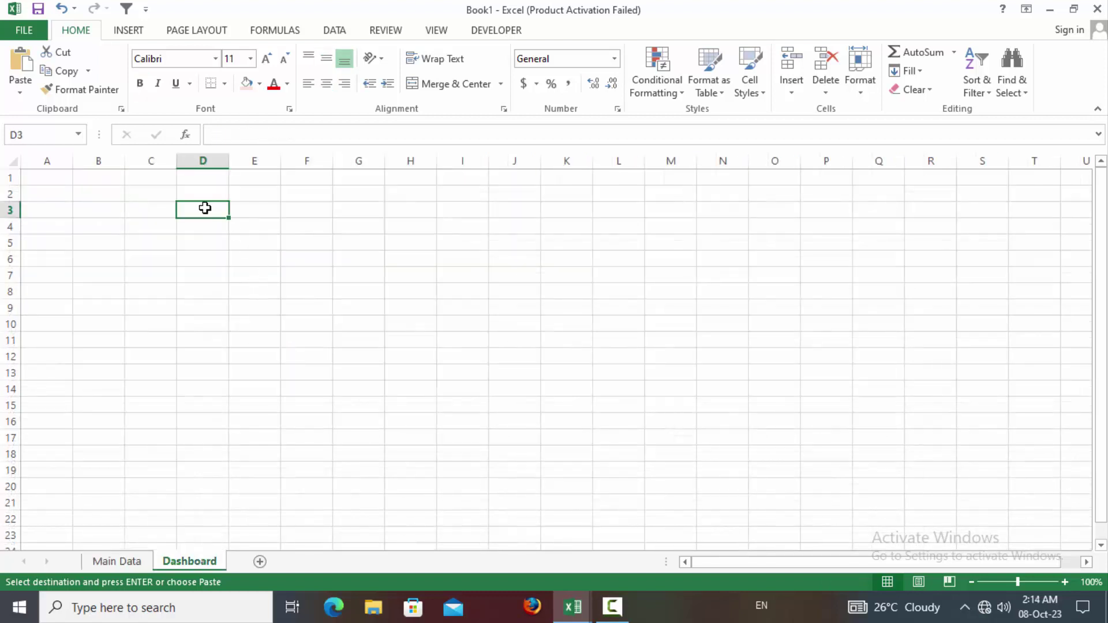
key(ctrl+v)
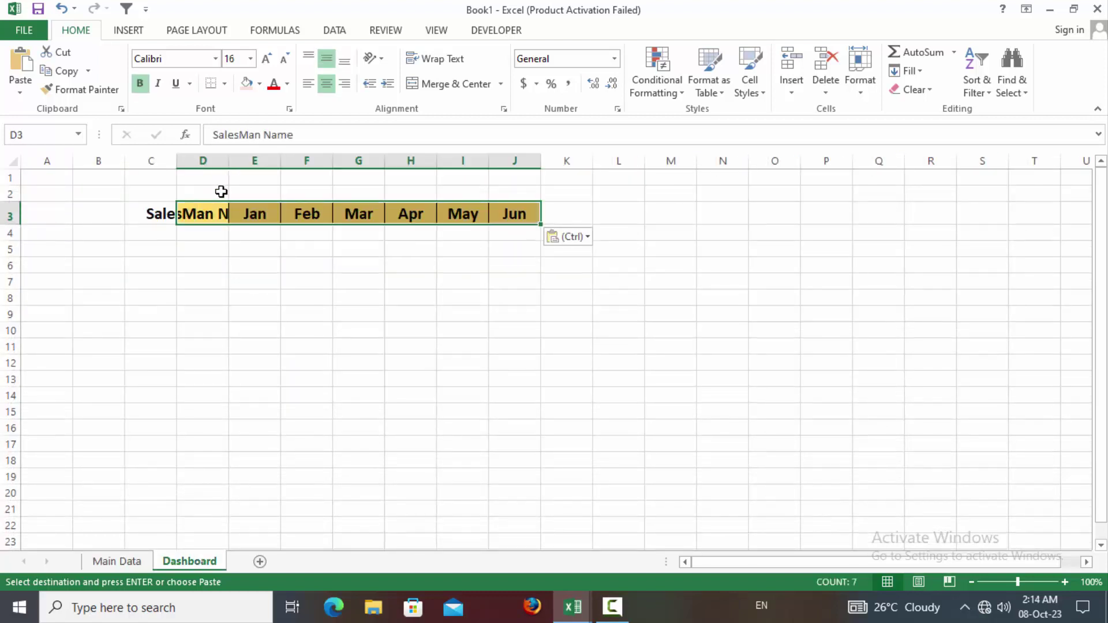
double_click(229, 161)
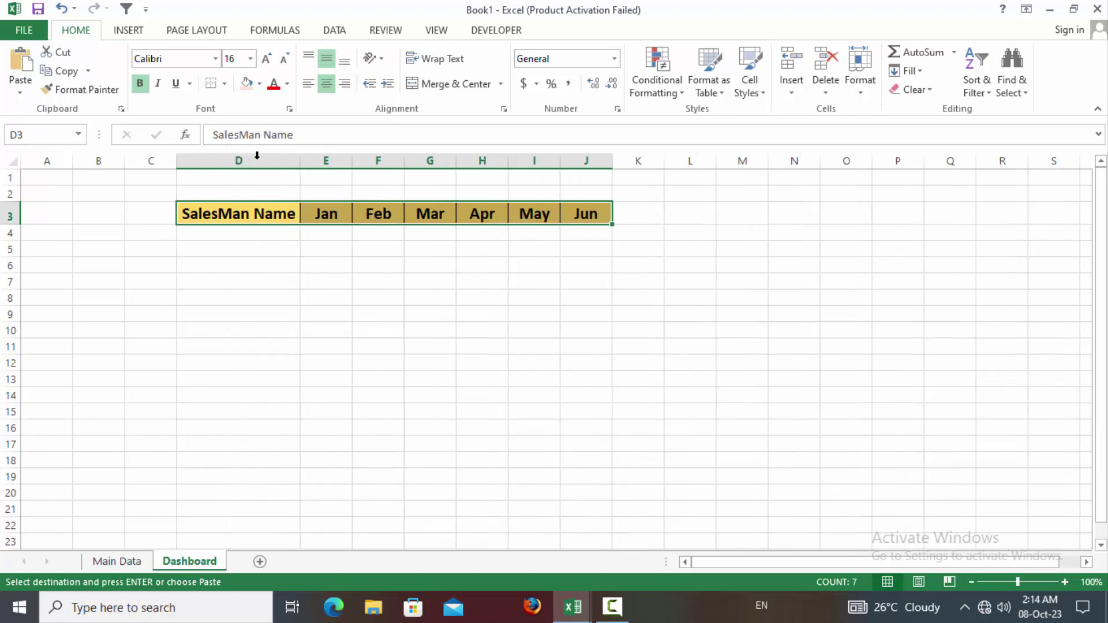
Step: Apply All Borders to D3:J4, the header row and empty row beneath
click(290, 214)
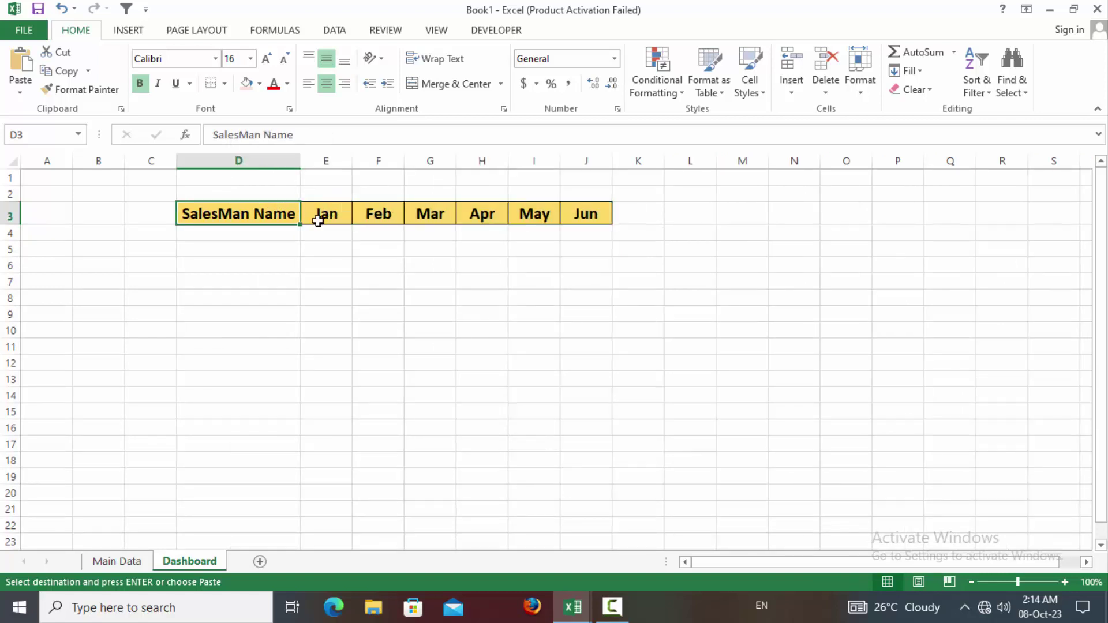
drag(317, 221, 506, 233)
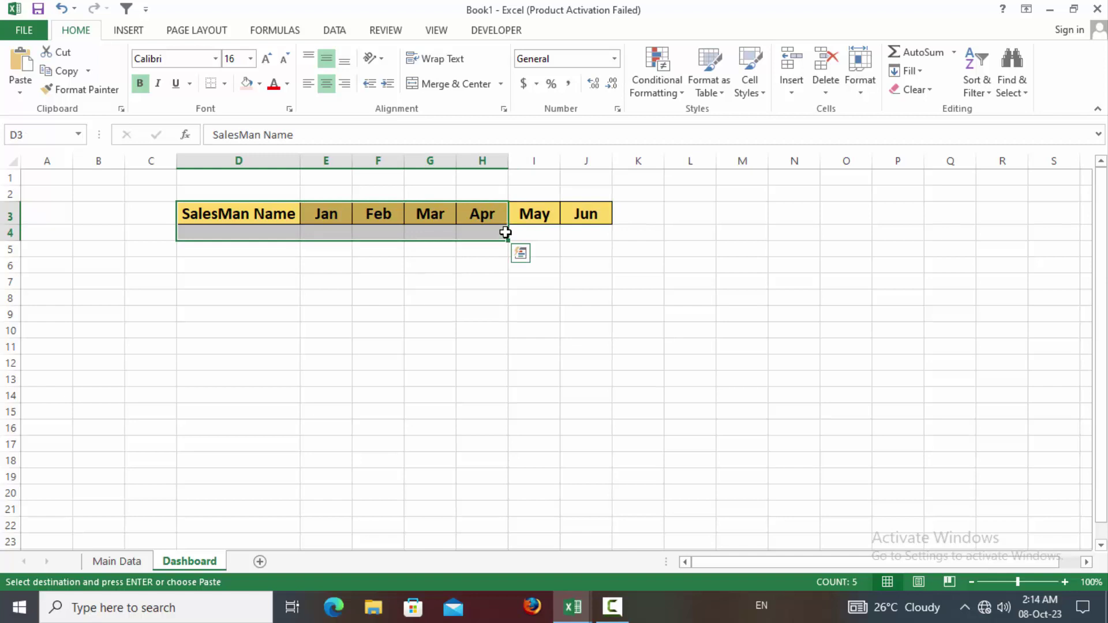
drag(505, 233, 506, 232)
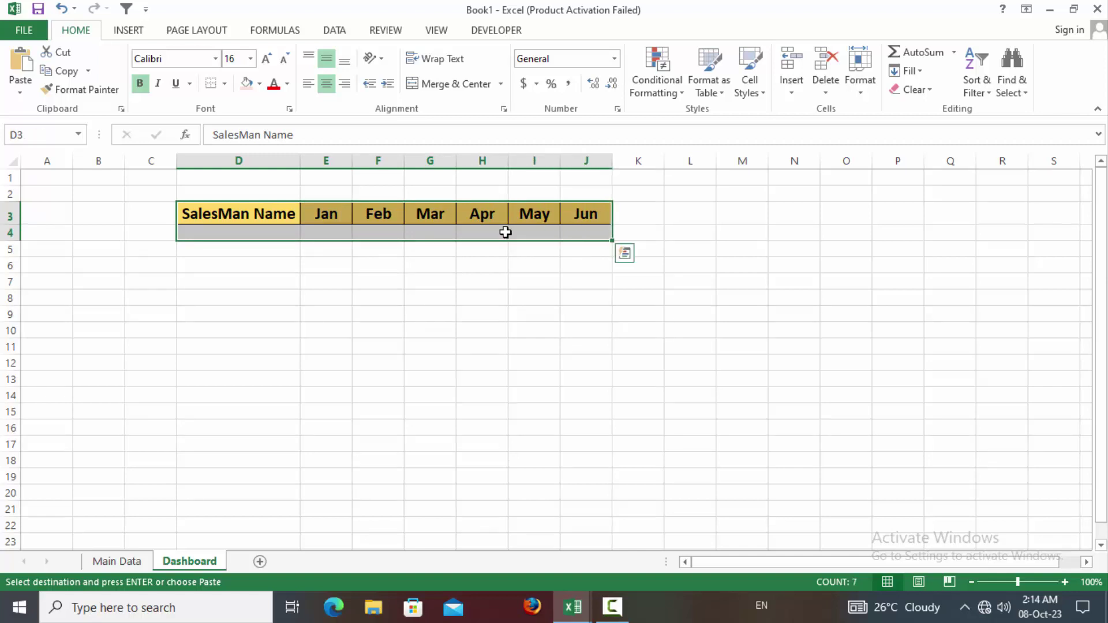
click(225, 84)
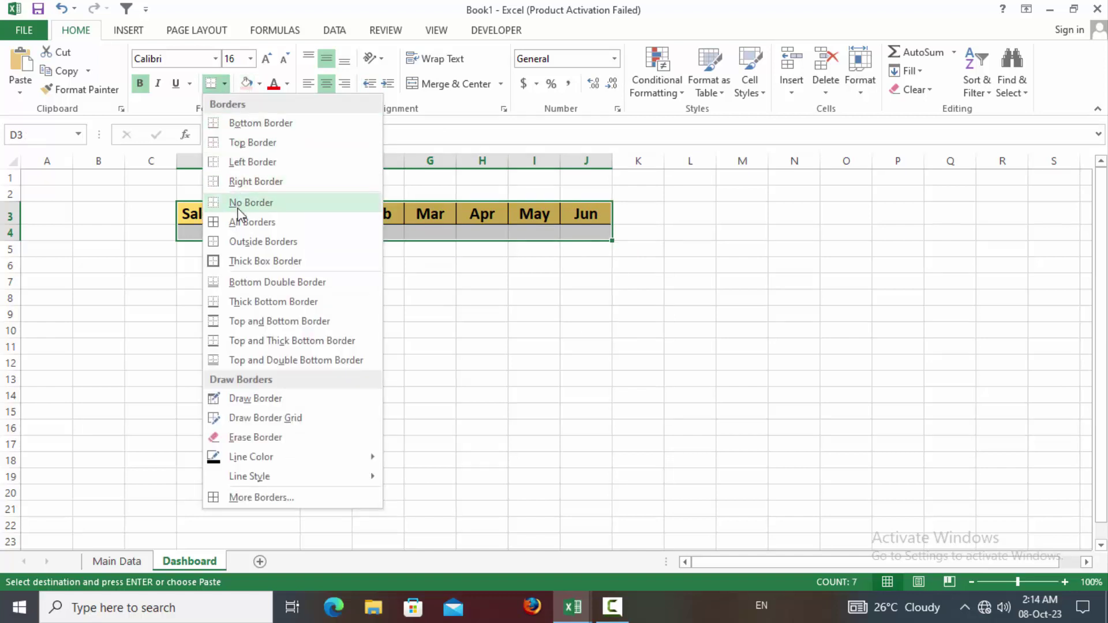
click(243, 222)
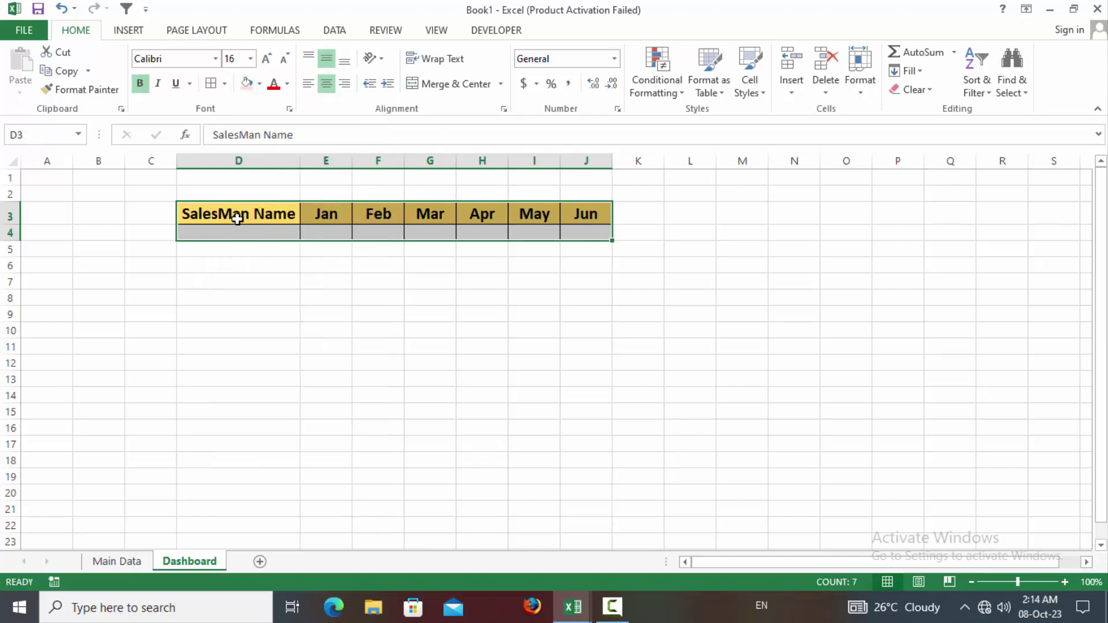
click(228, 265)
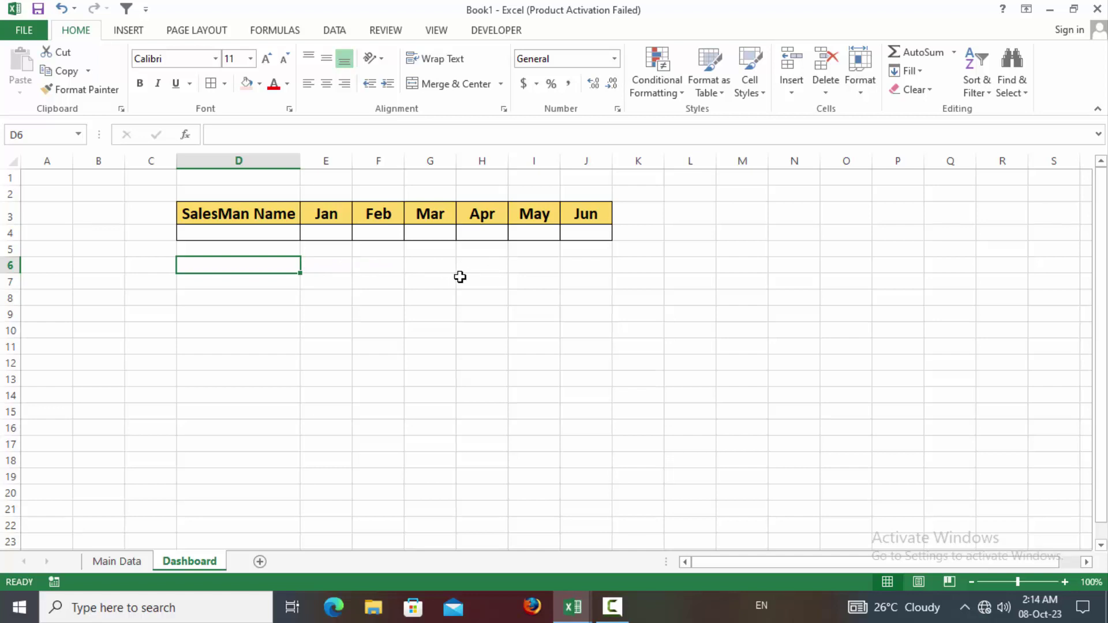
Step: Enter Total, Min, Max, Average, Column Chart and Line Chart into D6:I6
text(Total)
key(Tab)
text(Min)
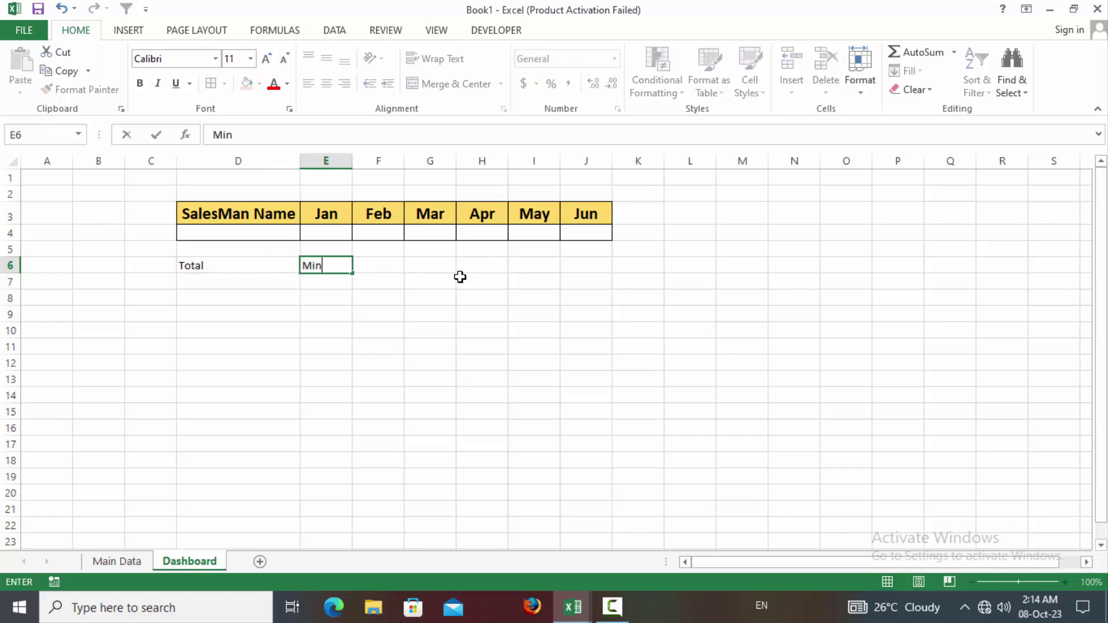
key(Tab)
text(Max)
key(Tab)
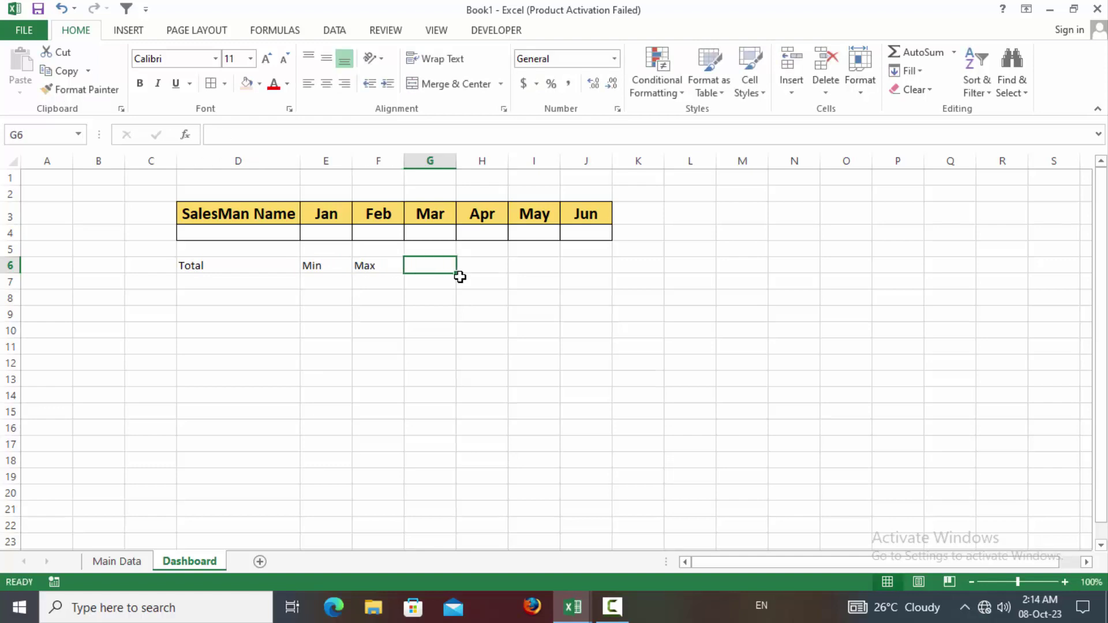
text(Average)
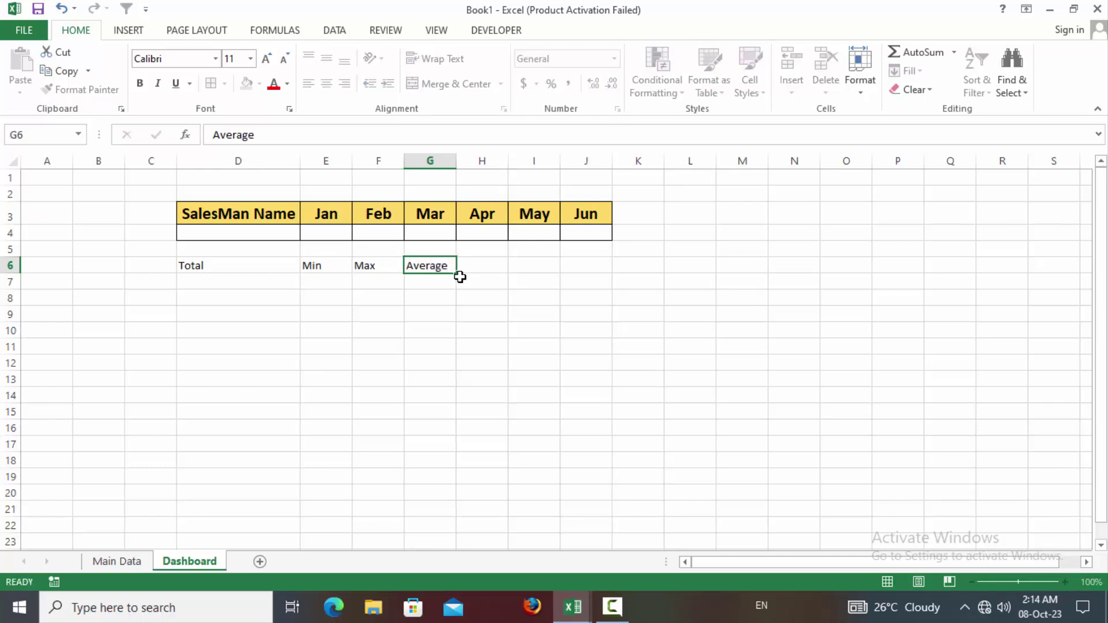
key(Tab)
text(Col)
text(mn)
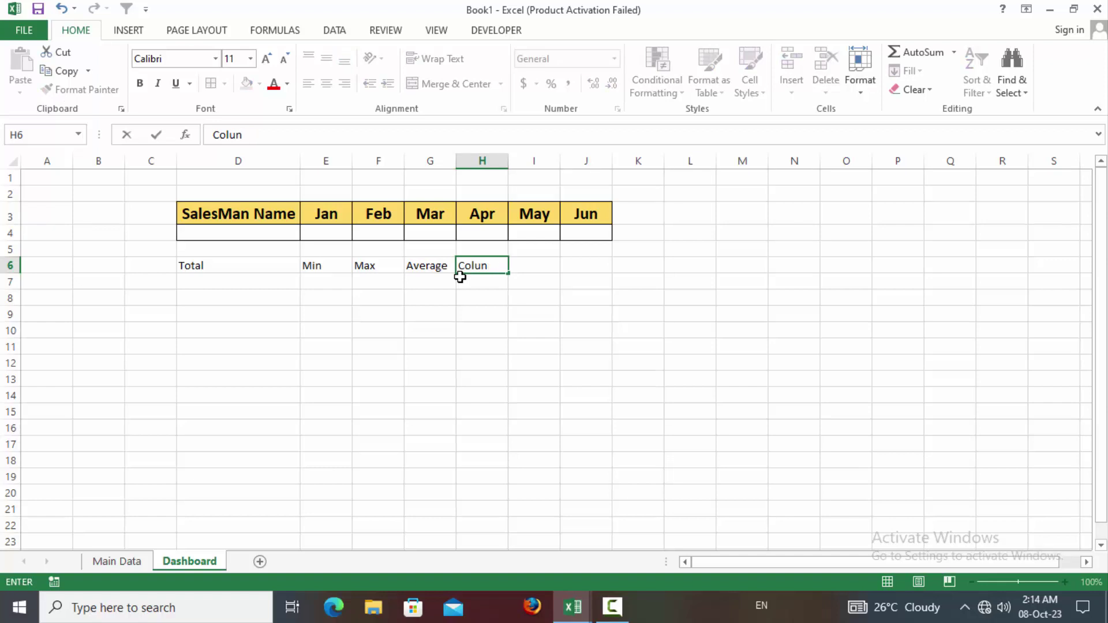
text(mn )
text(Chart)
key(Tab)
text(Lin)
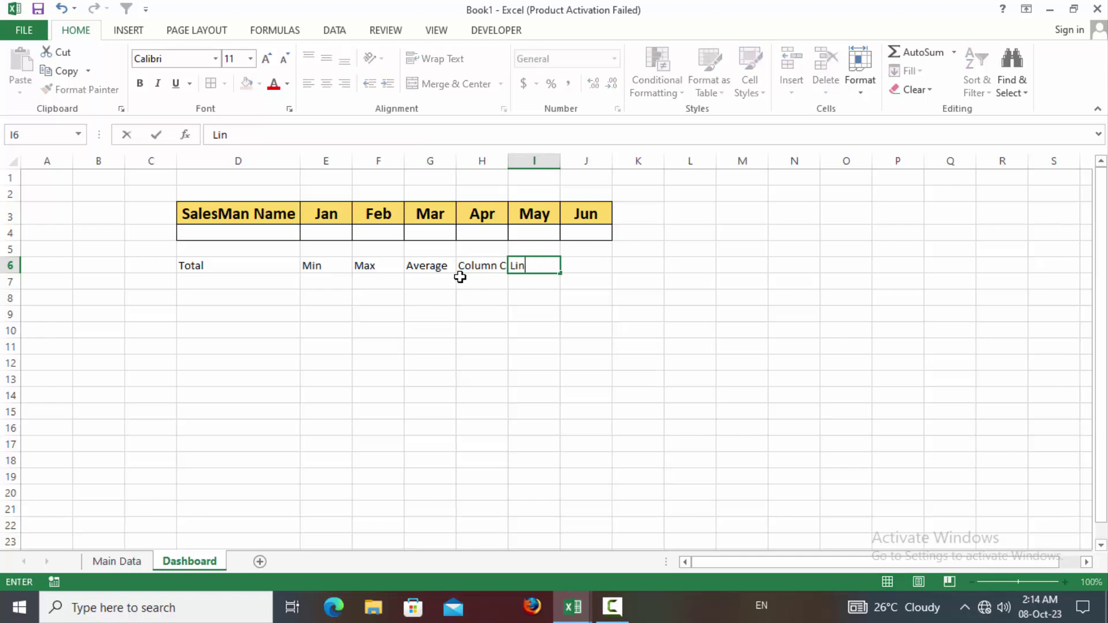
text(e Chart)
click(317, 295)
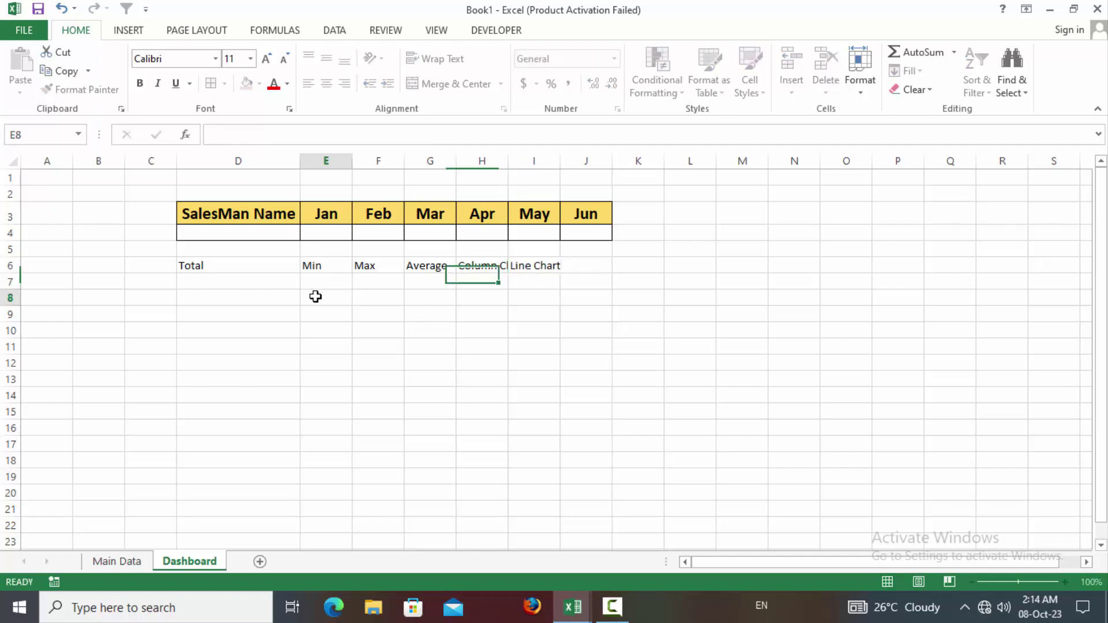
Step: Make the D6:I6 labels bold at 18 pt and autofit columns G–I
drag(274, 267, 549, 270)
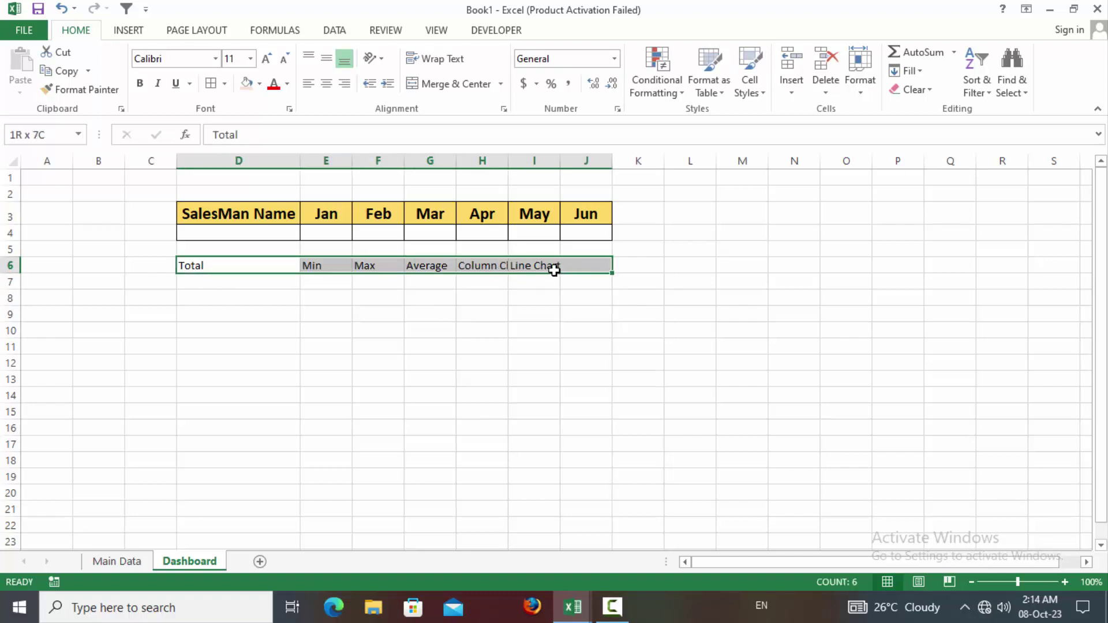
click(139, 83)
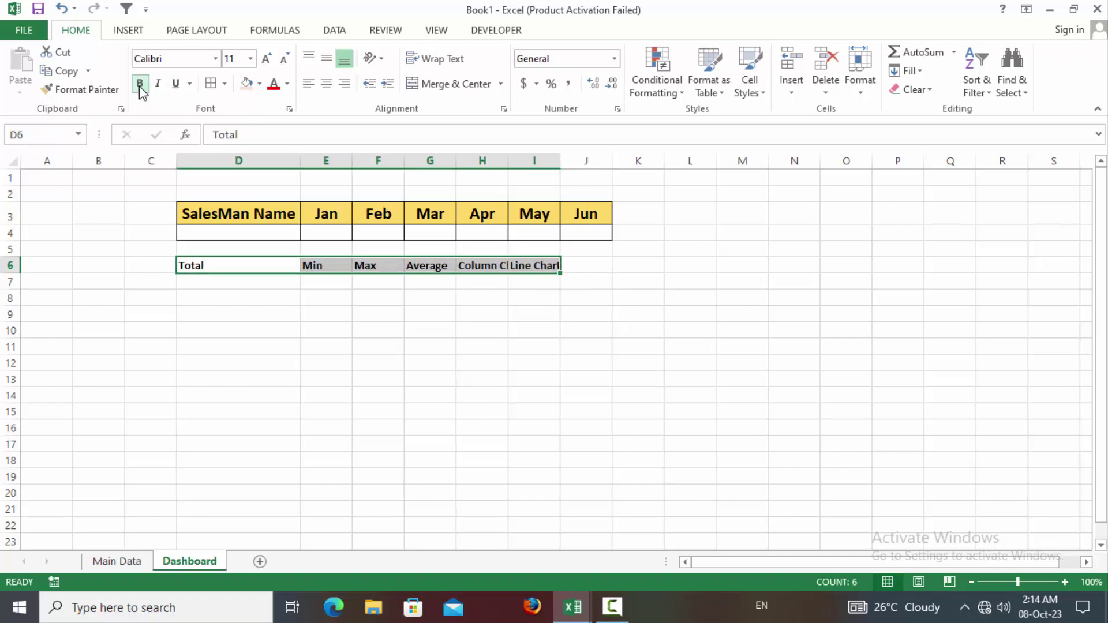
click(265, 61)
click(265, 60)
click(266, 60)
click(265, 60)
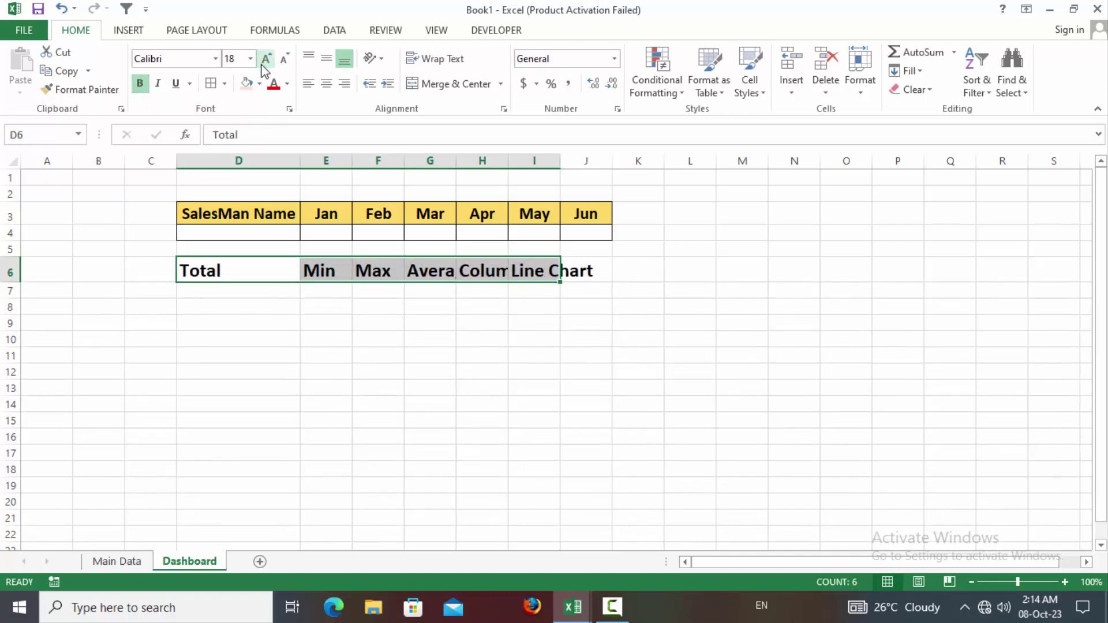
double_click(561, 166)
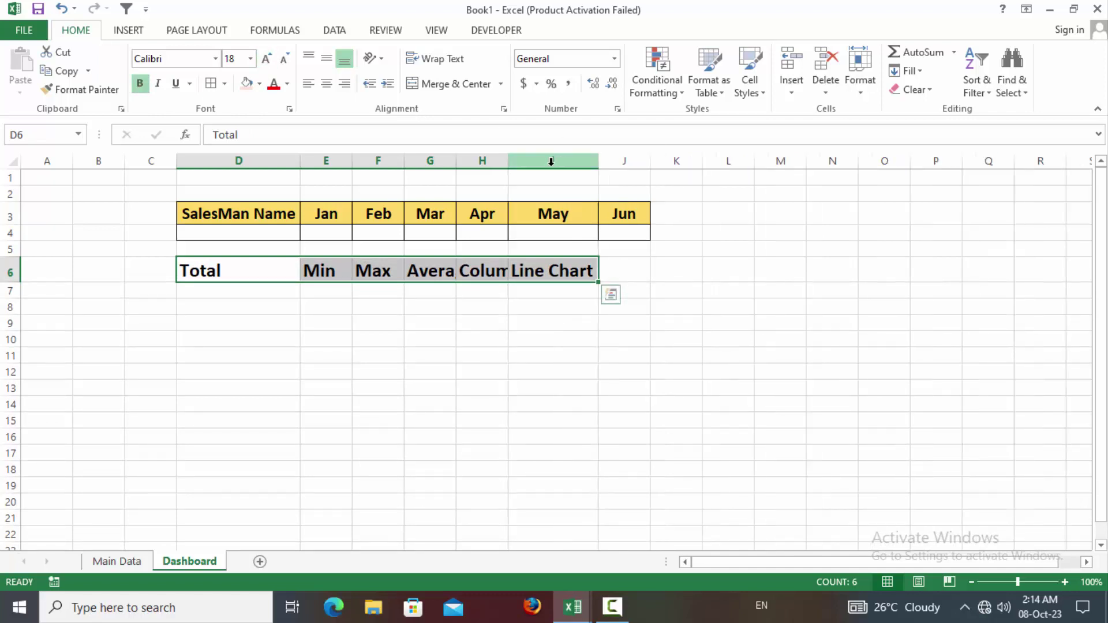
double_click(512, 161)
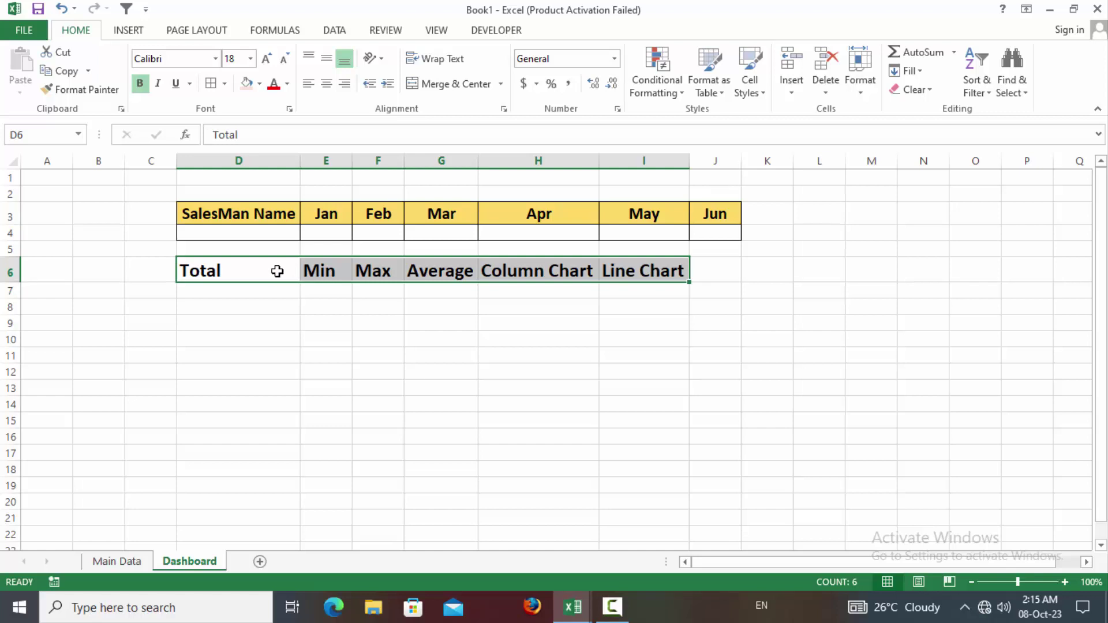
Step: Apply All Borders and centre alignment to the D6:I7 label block
drag(277, 272, 544, 296)
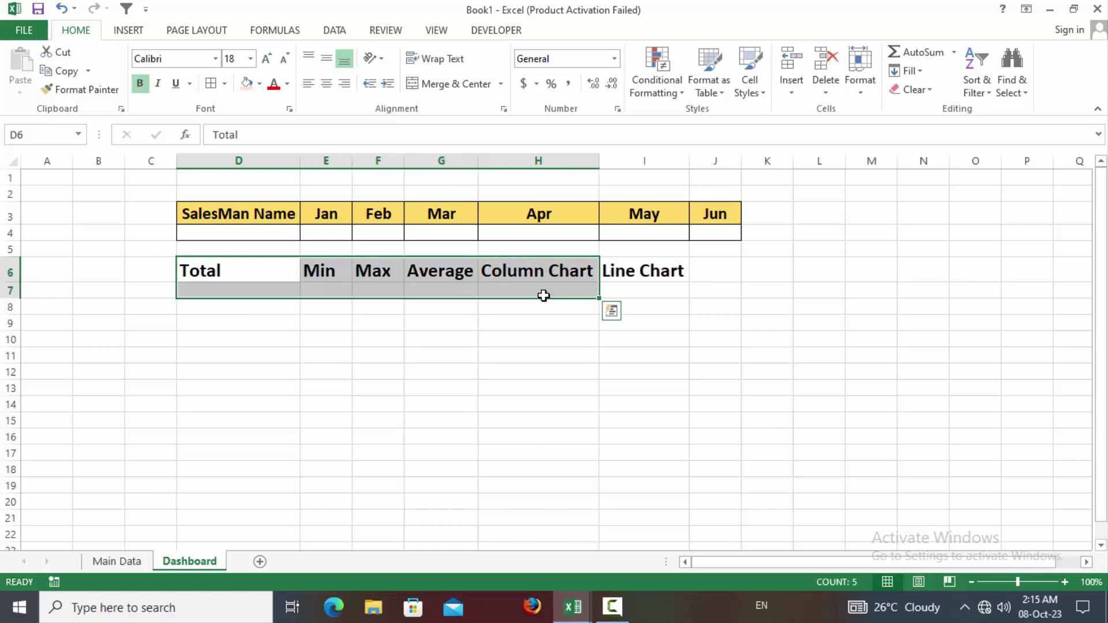
key(shift+Right)
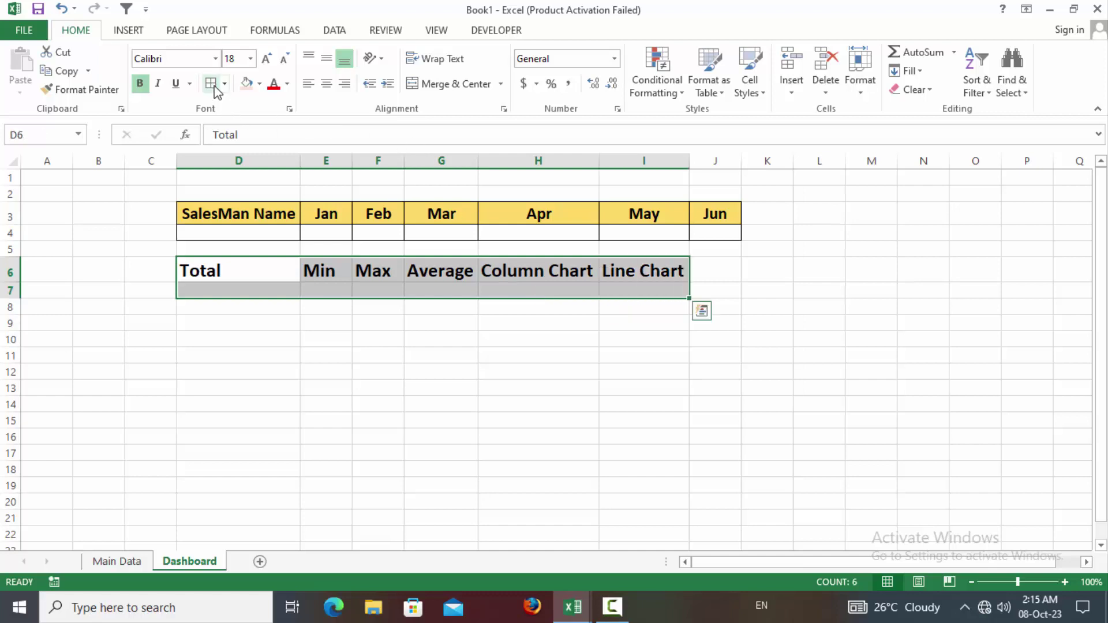
click(247, 83)
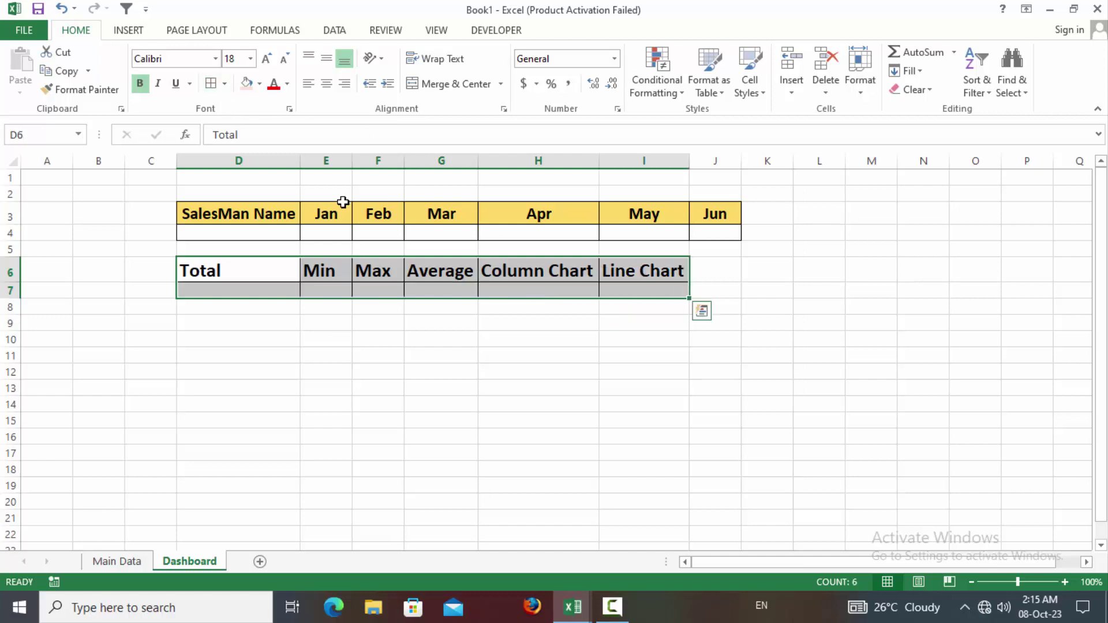
click(326, 84)
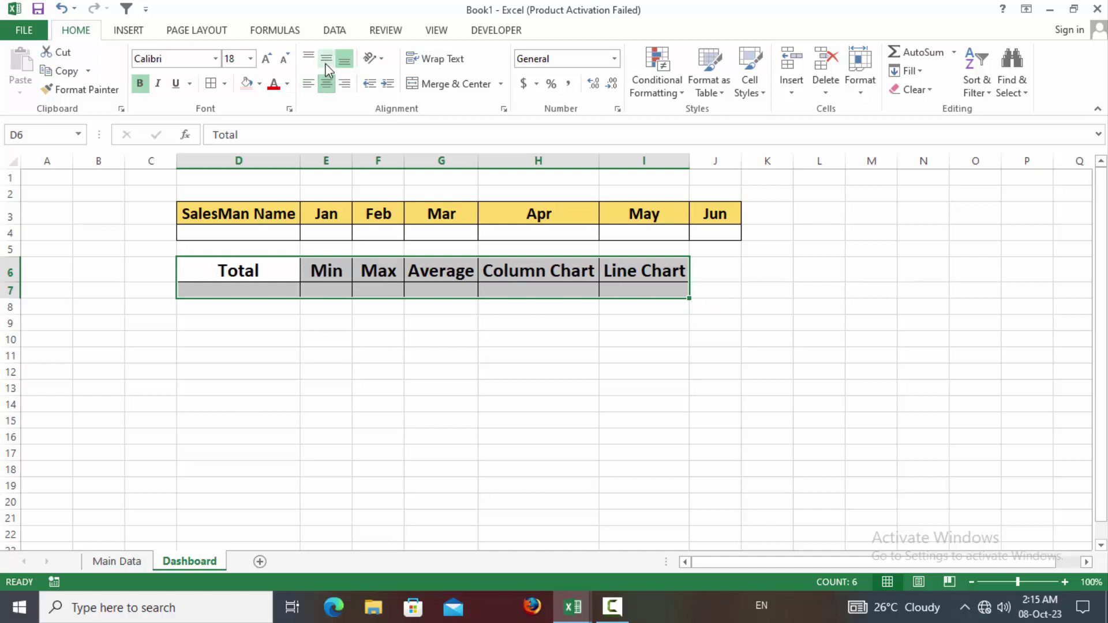
click(370, 291)
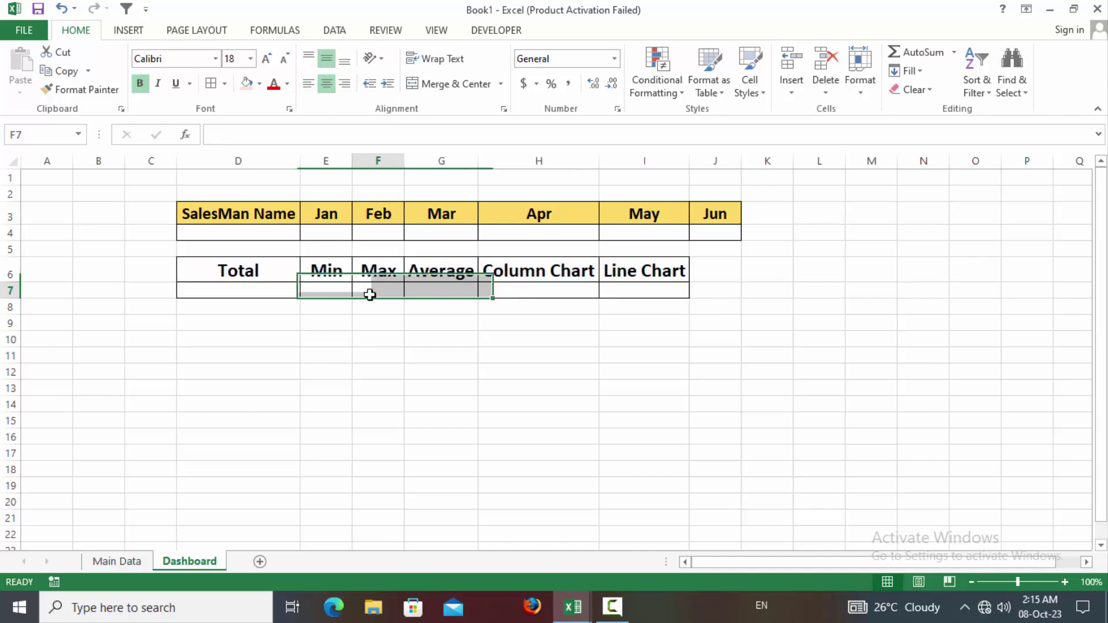
click(276, 233)
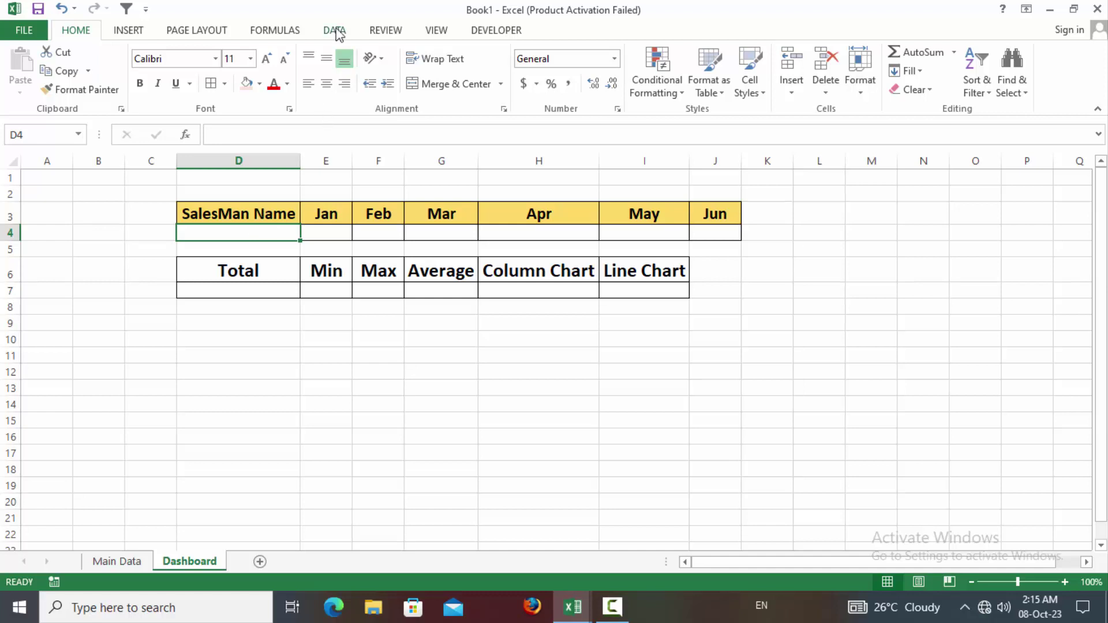
Step: Add List data validation to D4 with source 'Main Data'!$A$2:$A$13
click(335, 30)
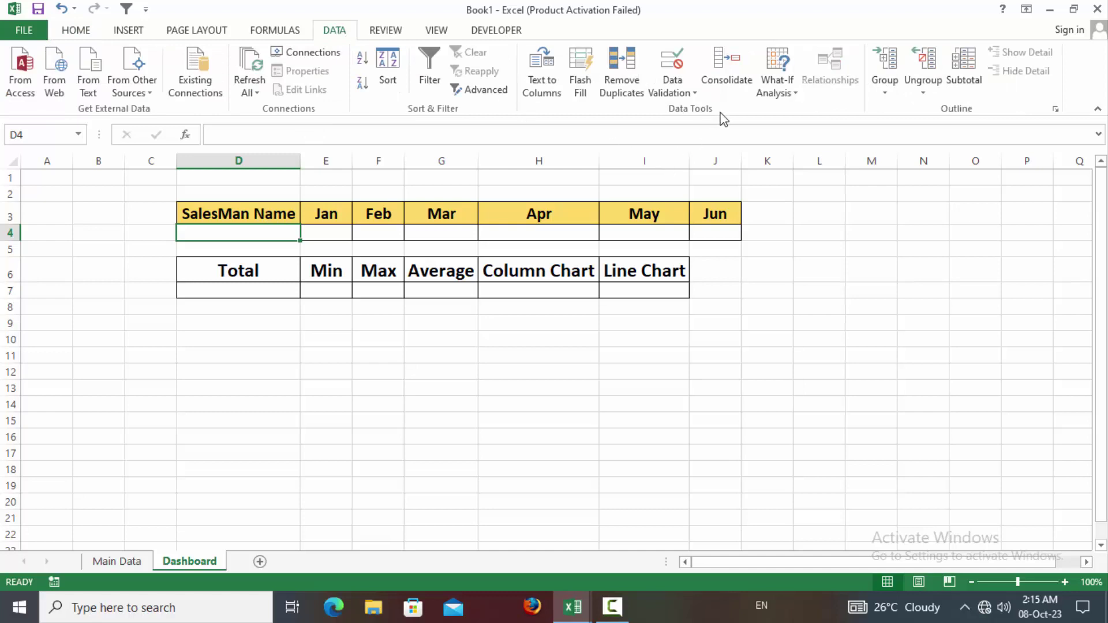
click(672, 60)
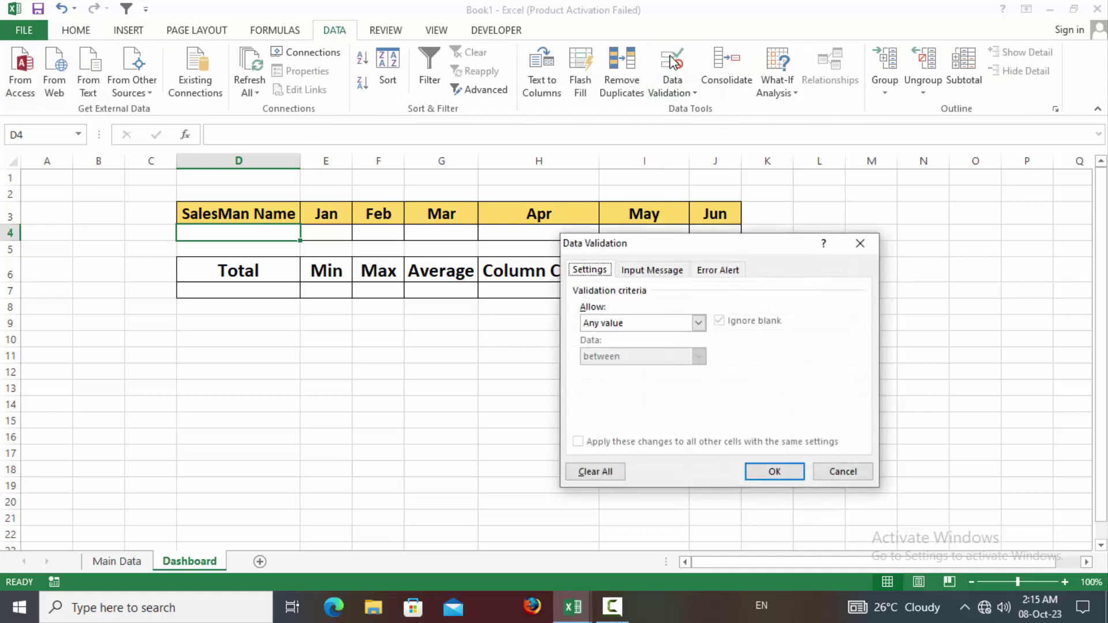
click(628, 324)
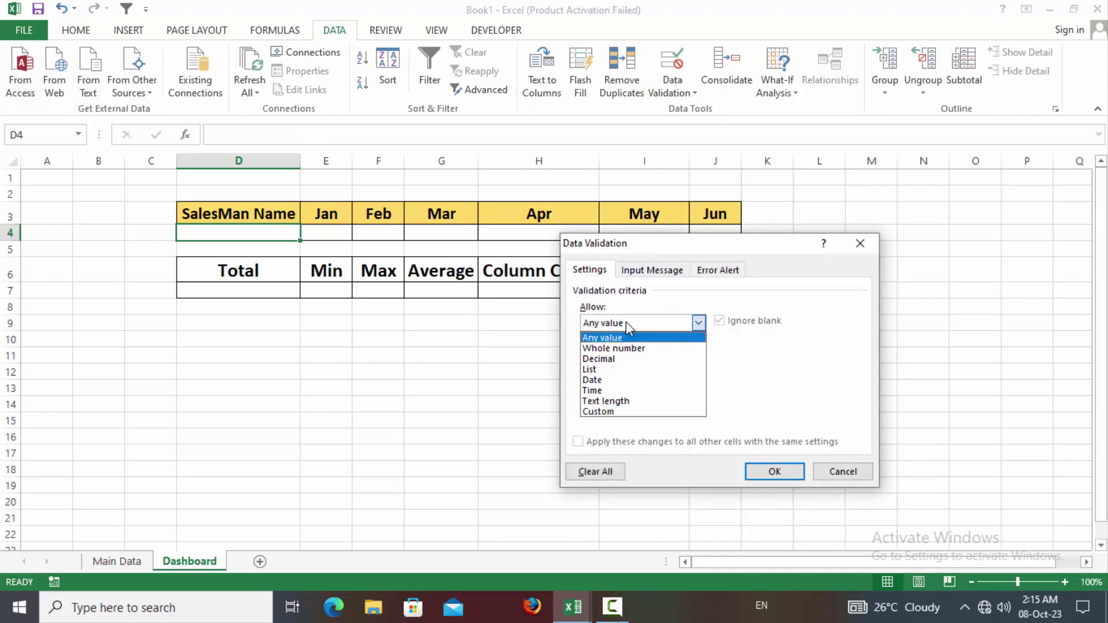
click(612, 370)
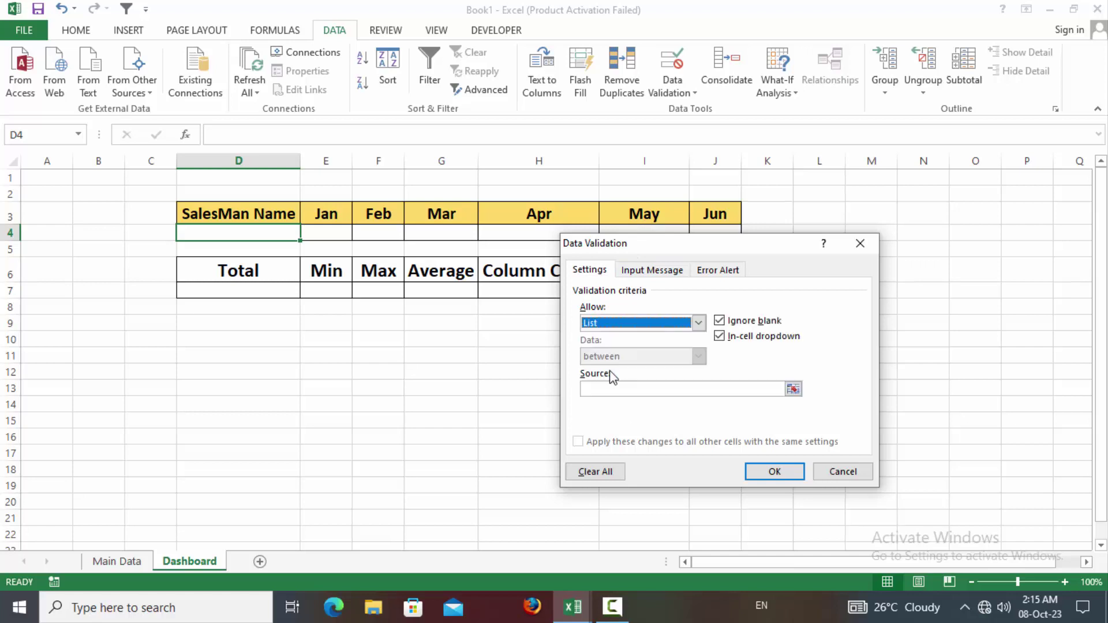
click(608, 390)
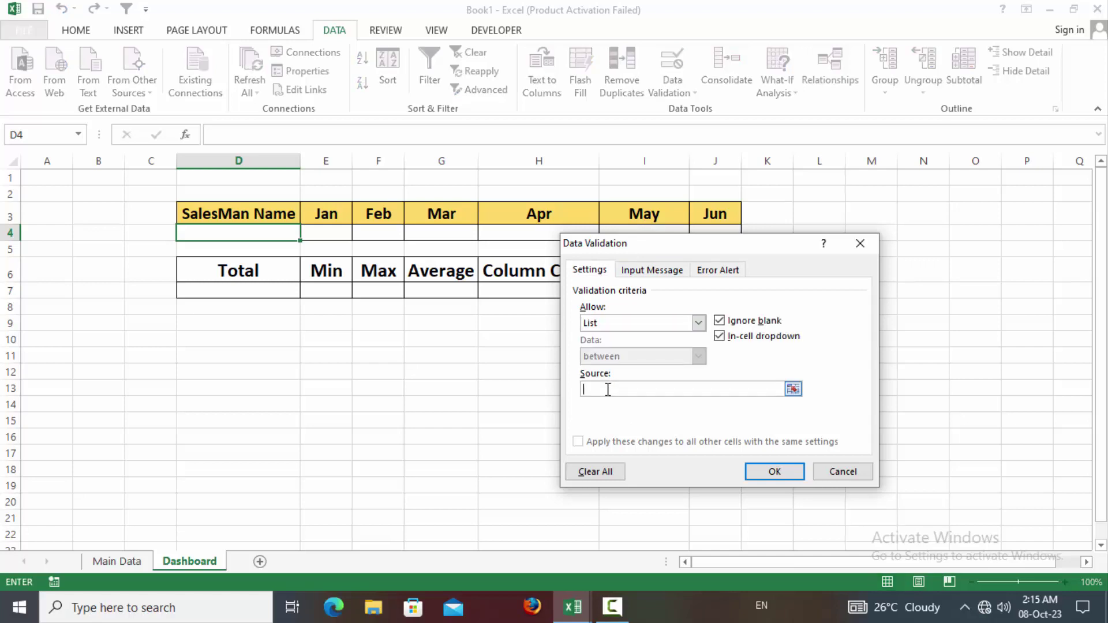
click(126, 565)
click(120, 200)
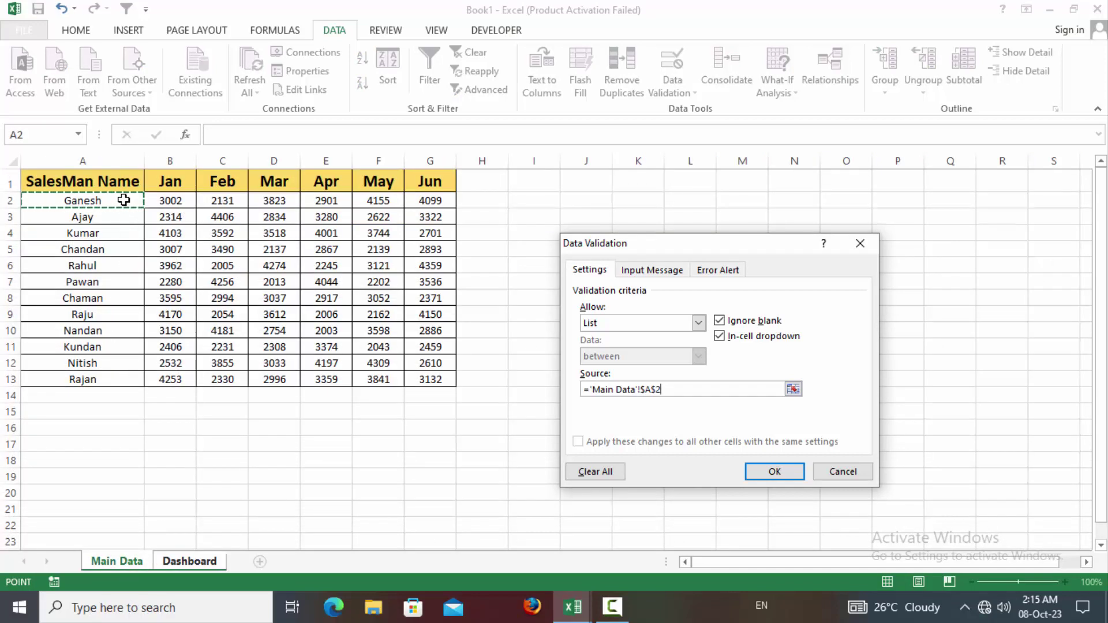
drag(124, 200, 98, 378)
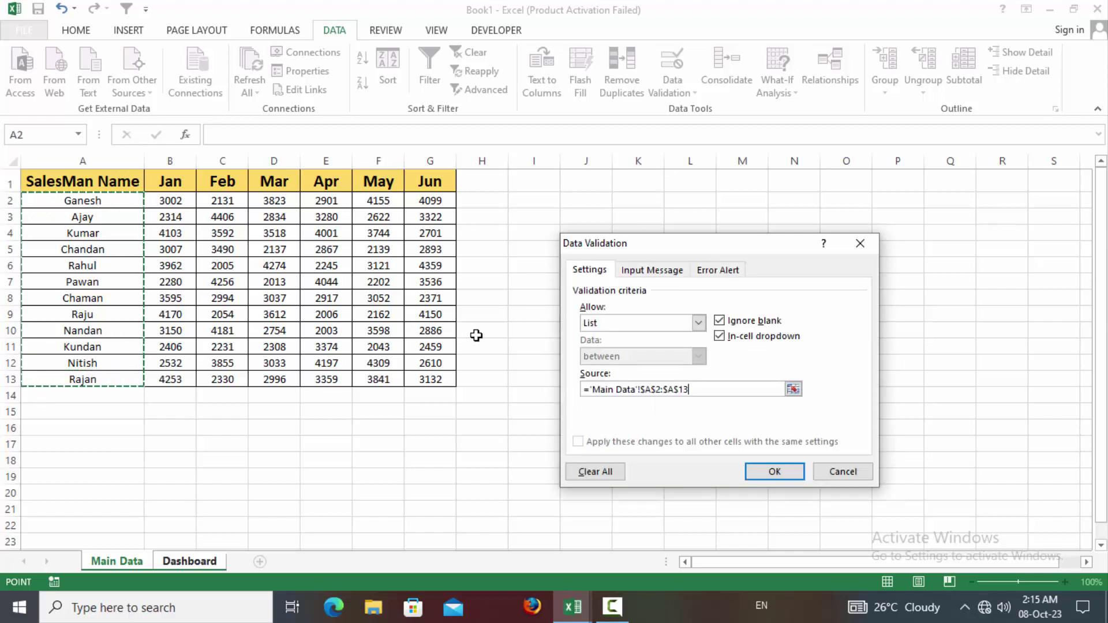
click(777, 474)
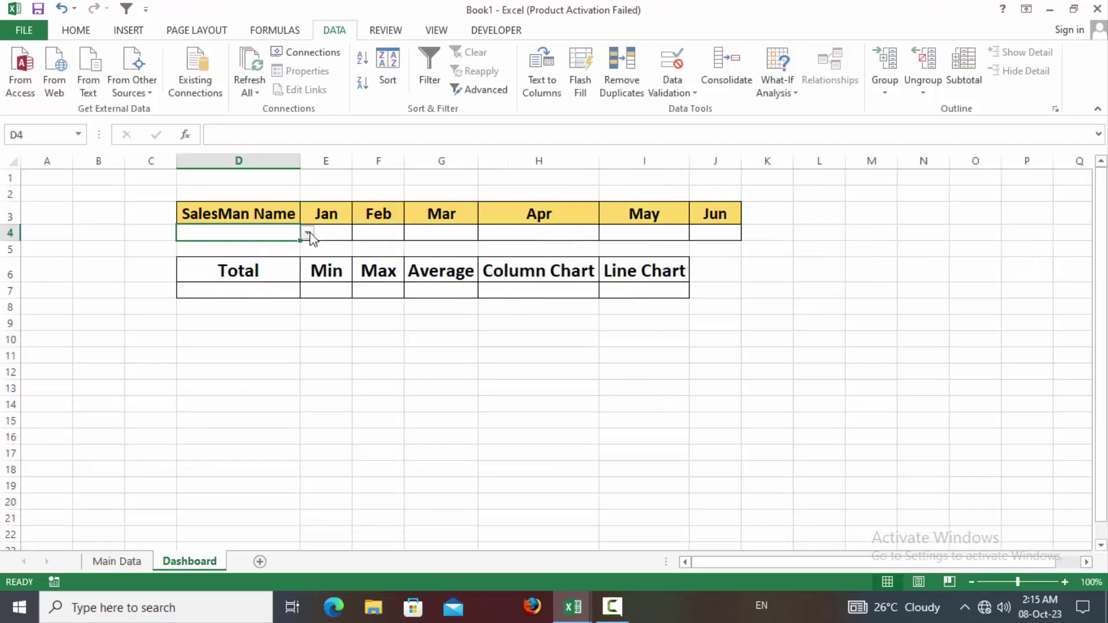
click(309, 233)
Step: Merge D1:J2 and enter the title 'Sales Report Dashboard'
click(309, 234)
drag(286, 175, 716, 190)
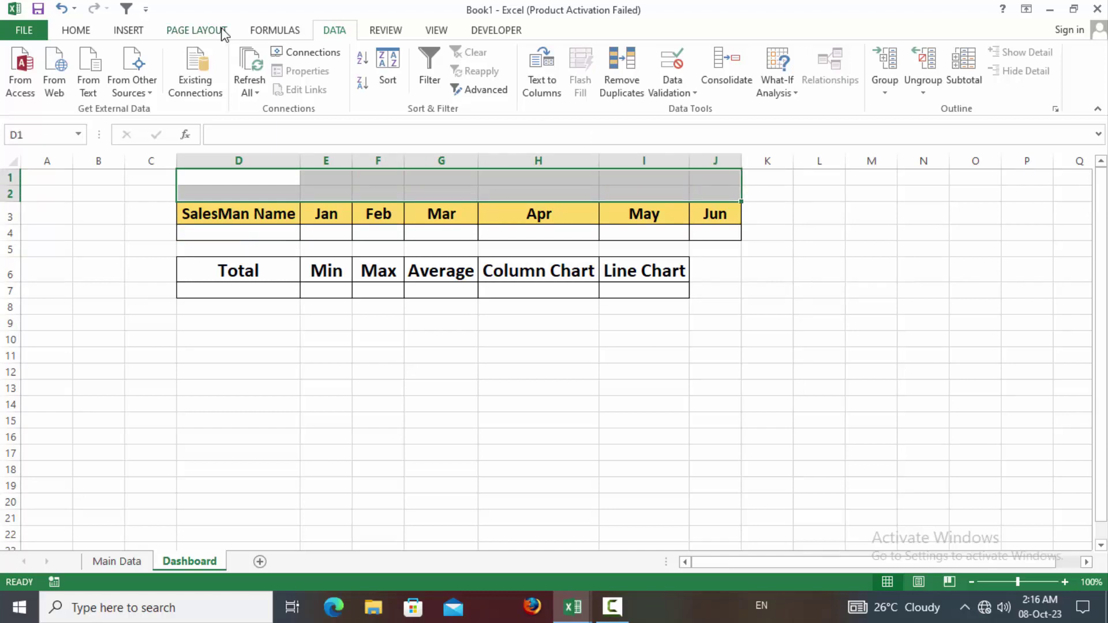
click(76, 30)
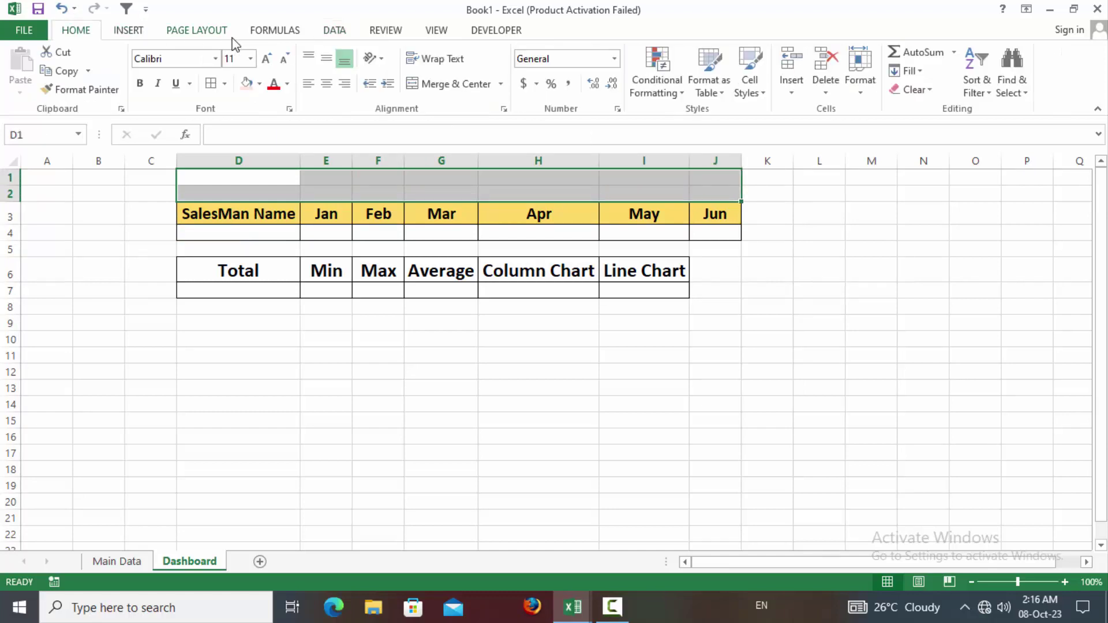
click(436, 86)
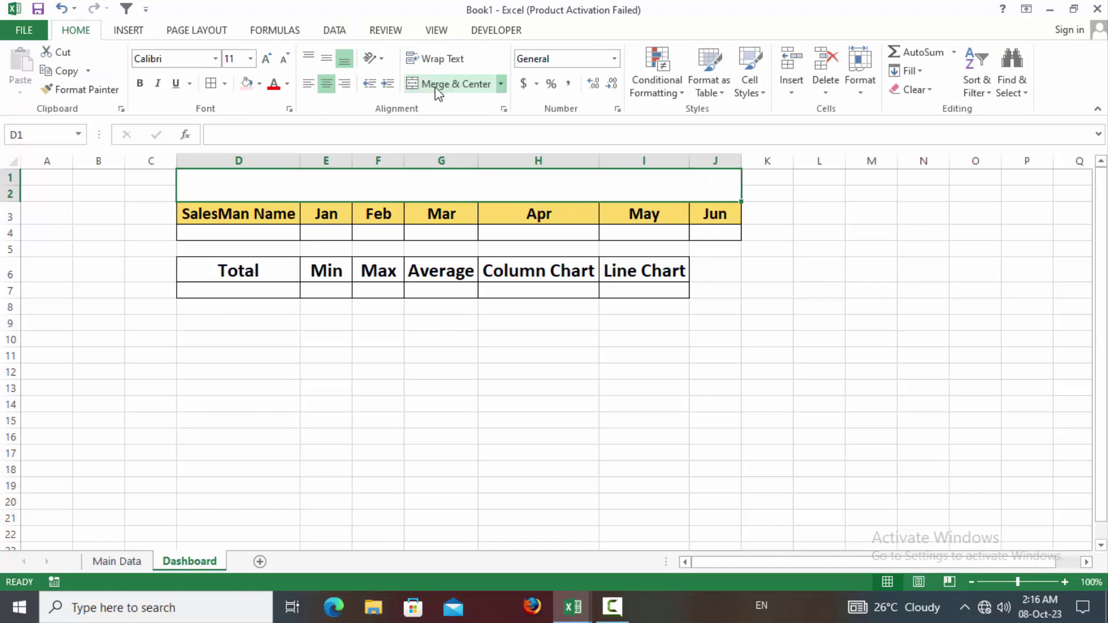
text(Sales Report Dashboard)
key(Return)
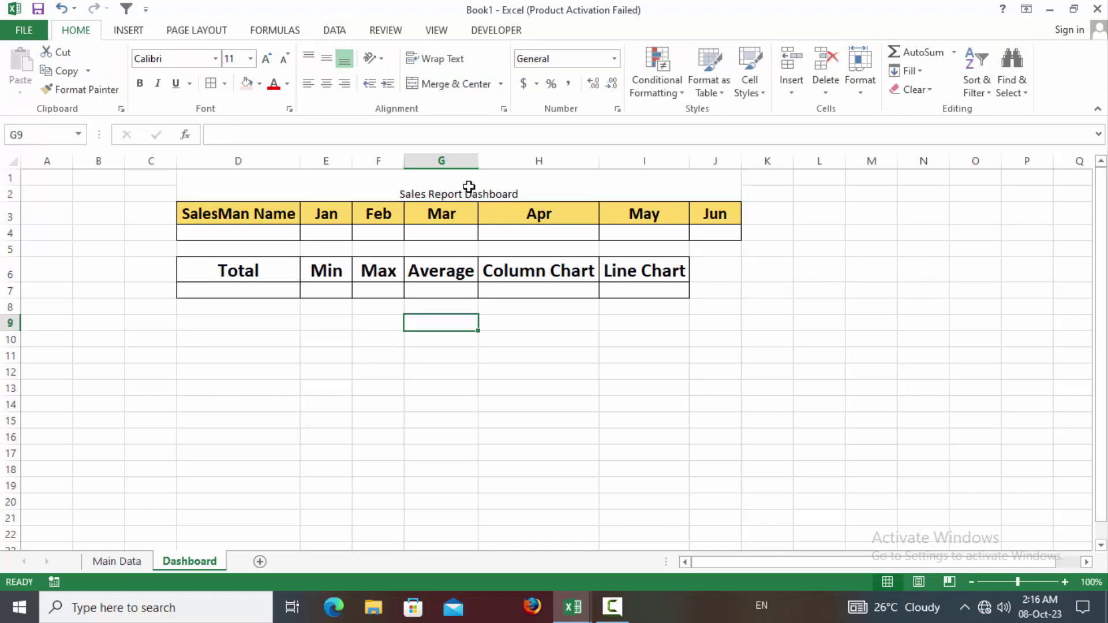
Step: Middle-align the title, enlarge it to 22 pt, and fill it pale gold
click(470, 185)
click(327, 58)
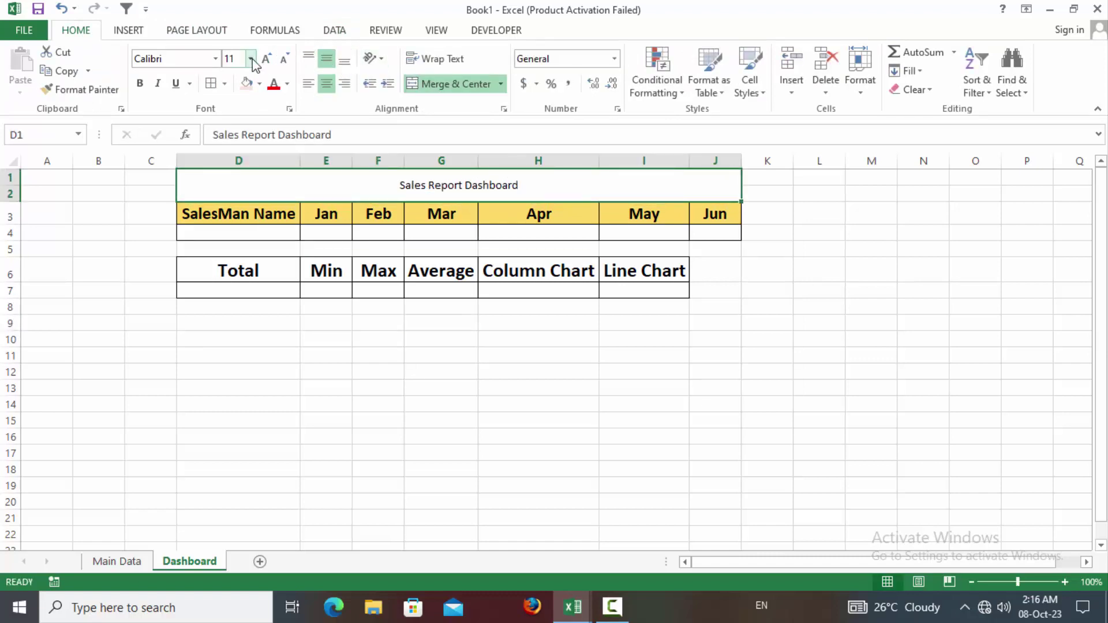
click(267, 58)
click(267, 59)
click(267, 58)
click(267, 58)
click(267, 58)
click(267, 59)
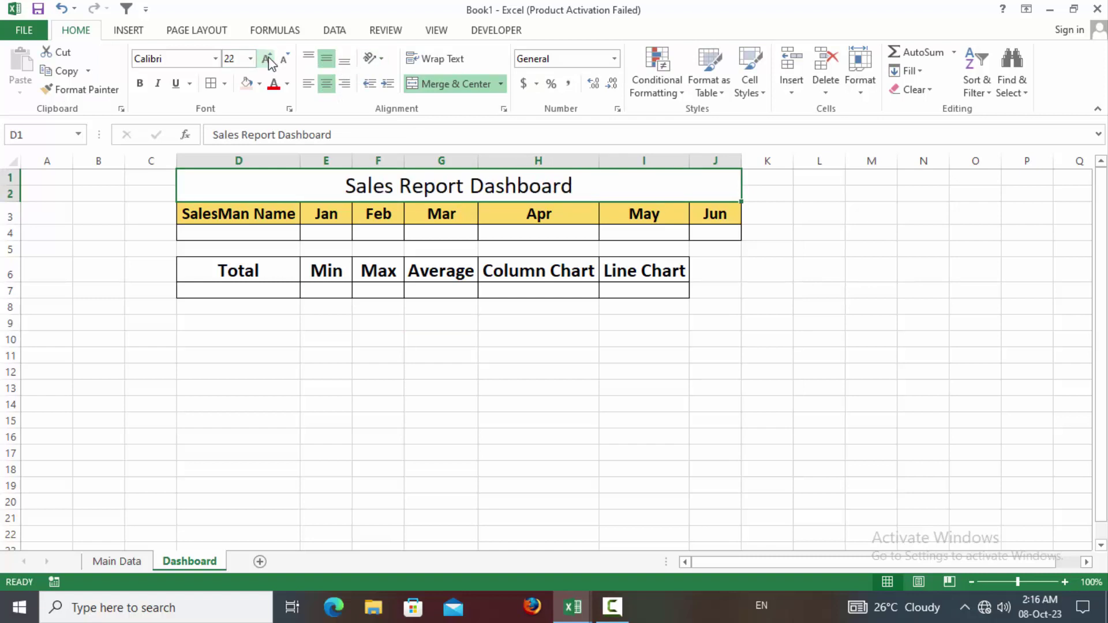
click(260, 84)
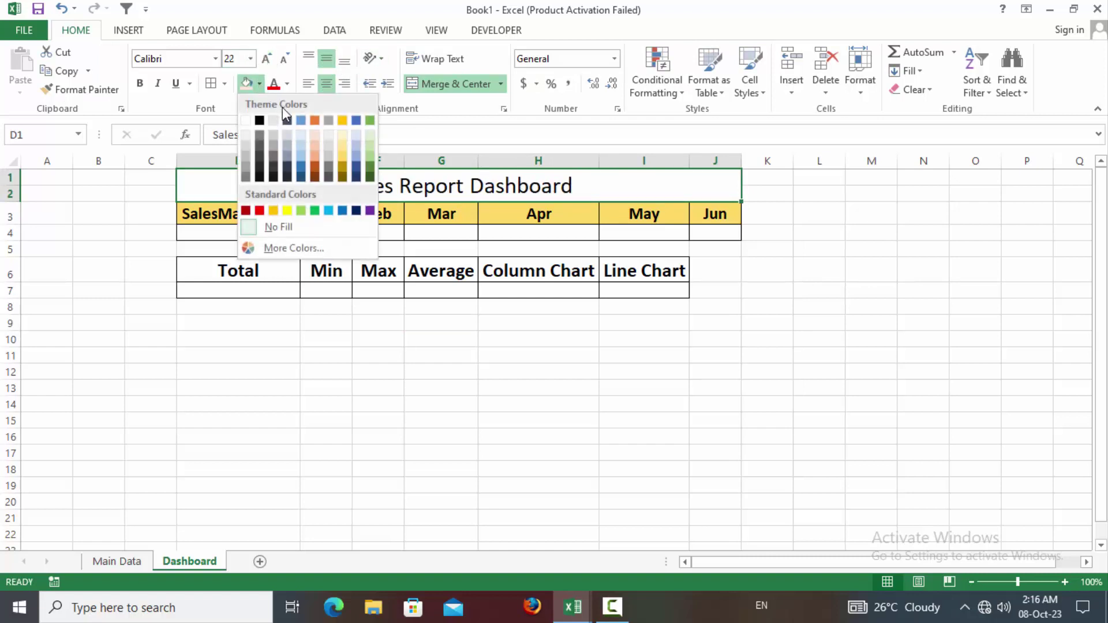
click(343, 134)
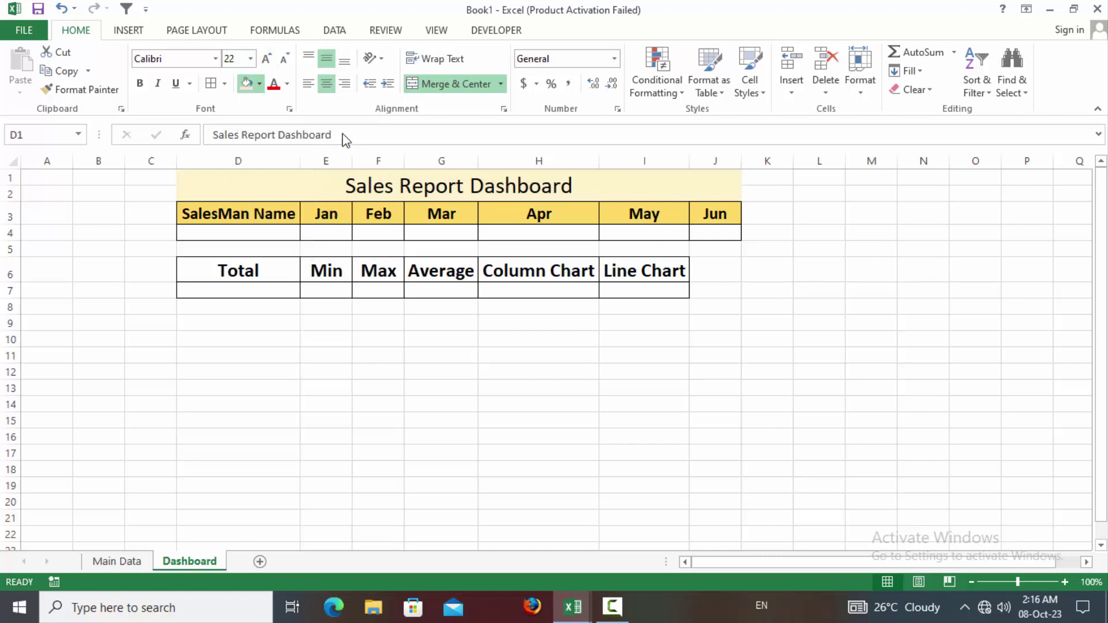
click(273, 321)
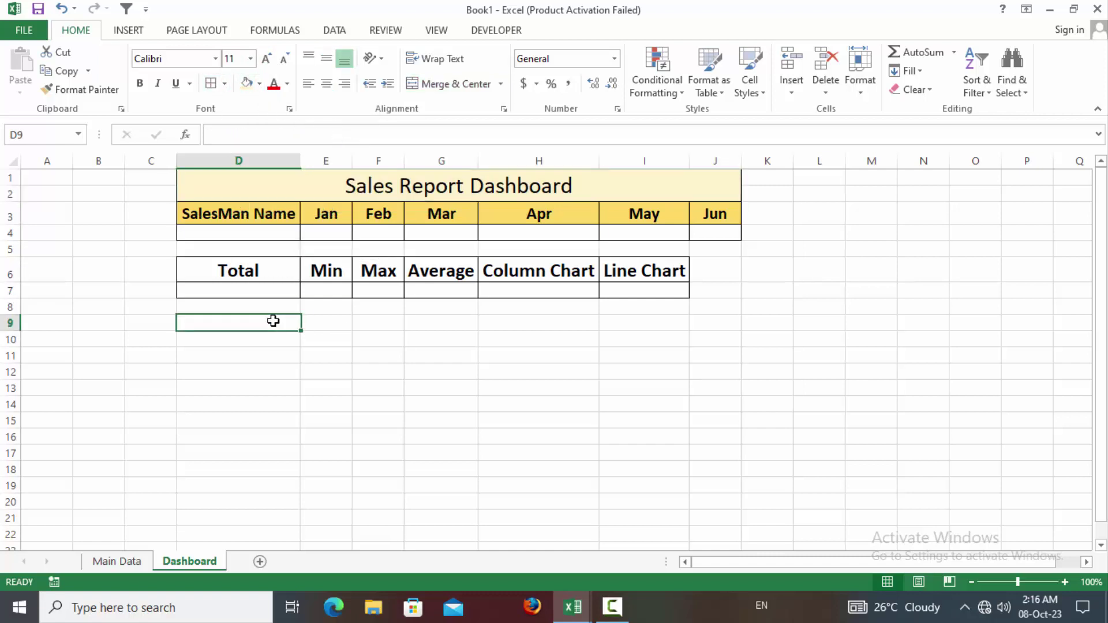
click(274, 236)
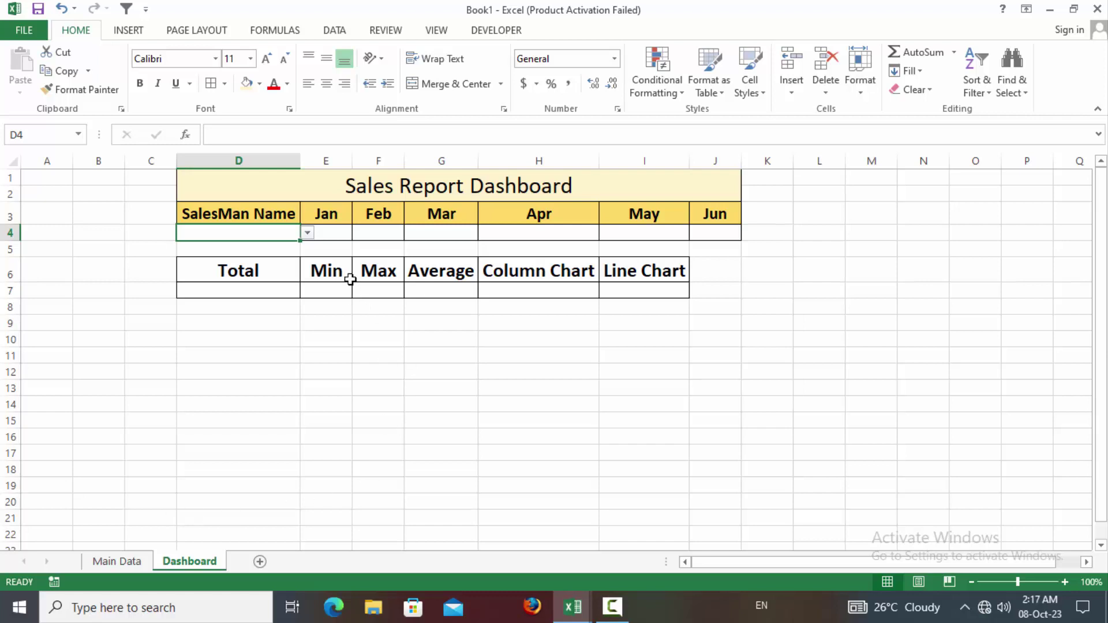
click(335, 234)
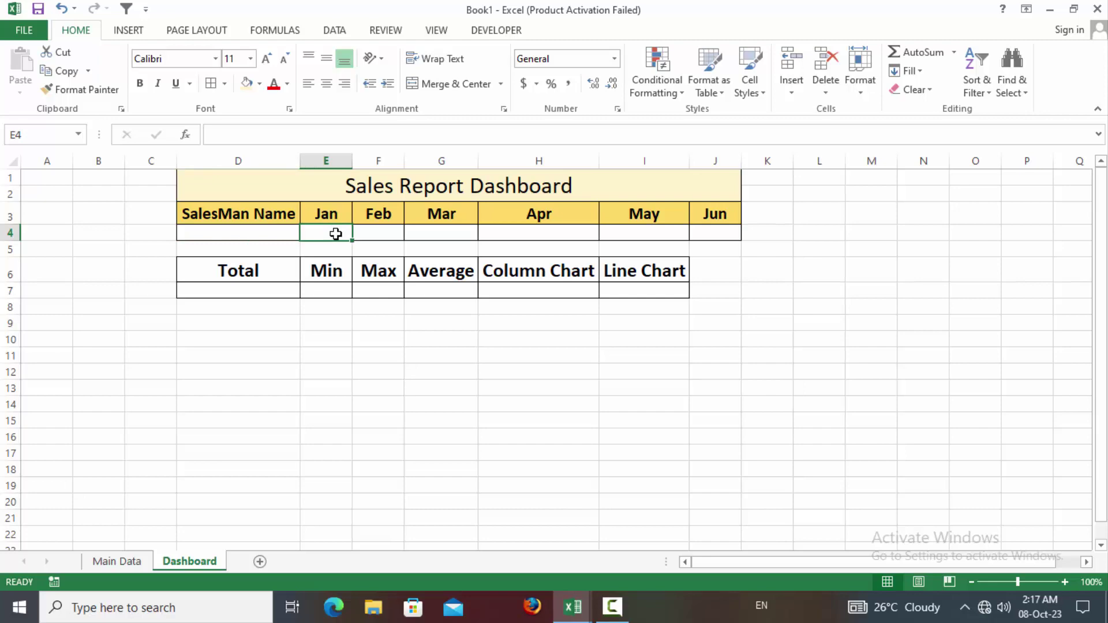
Step: In E4, start =VLOOKUP with the absolute $D$4 salesman cell as lookup value
text(=)
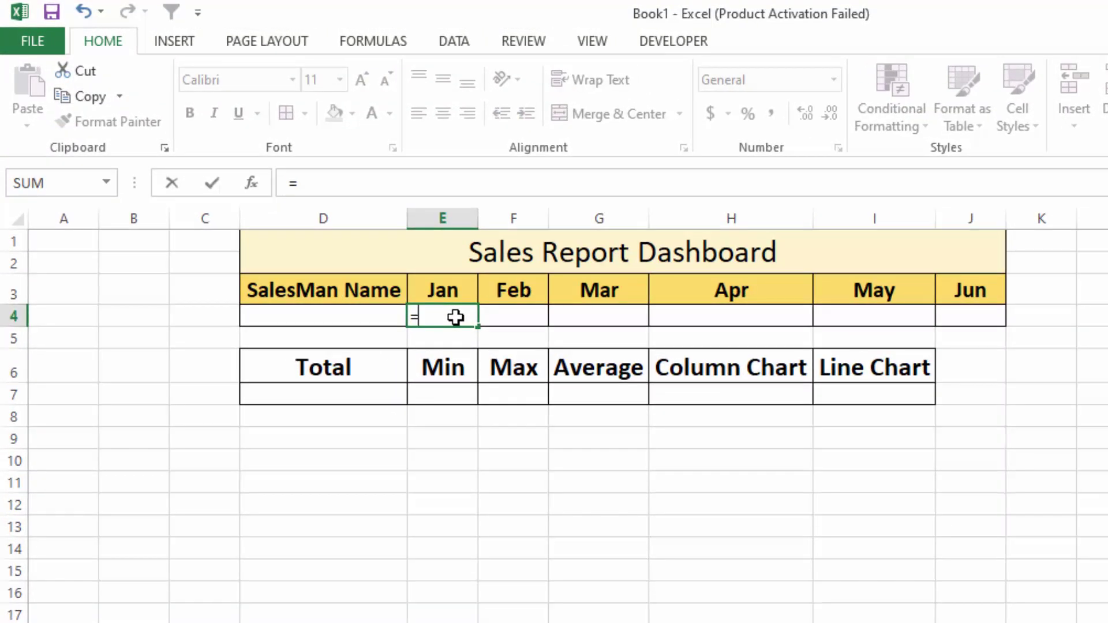
text(vl)
key(Tab)
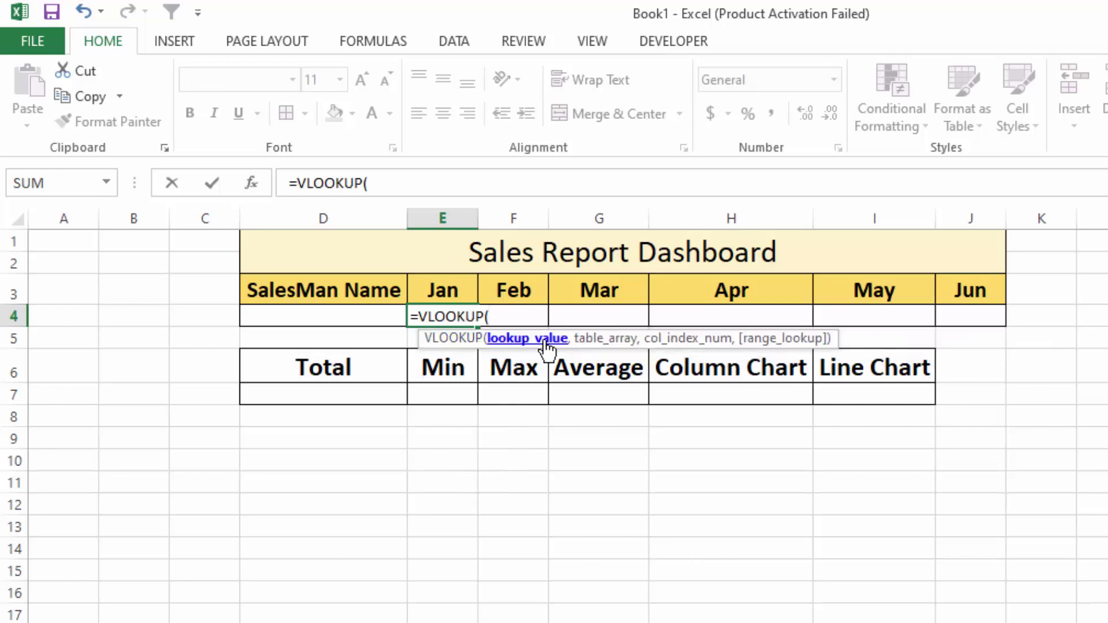
click(364, 314)
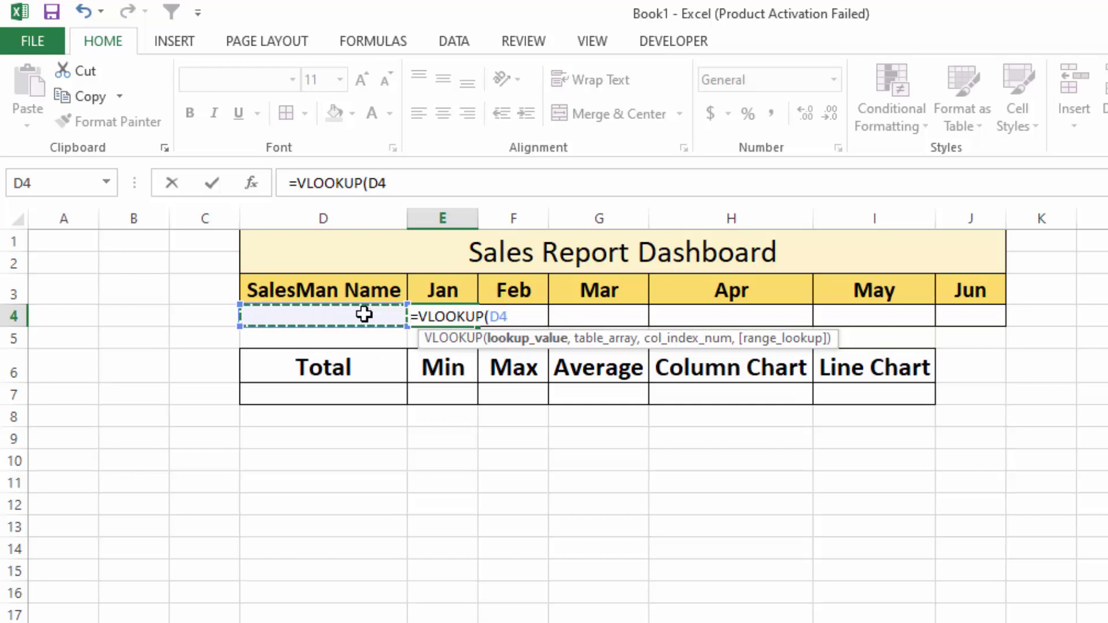
key(F4)
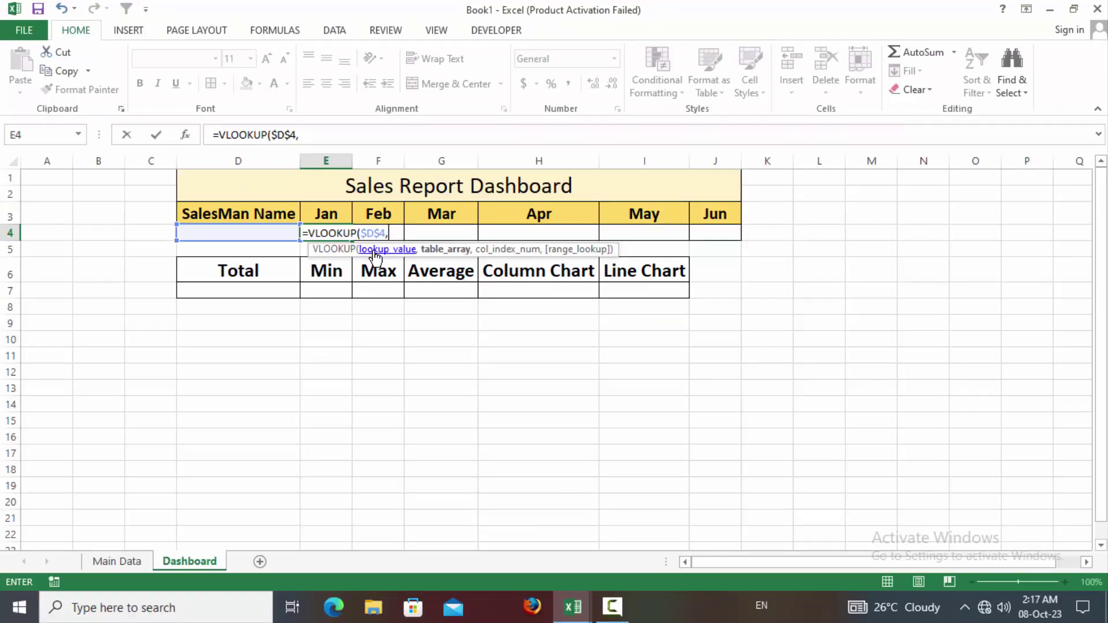
text(,)
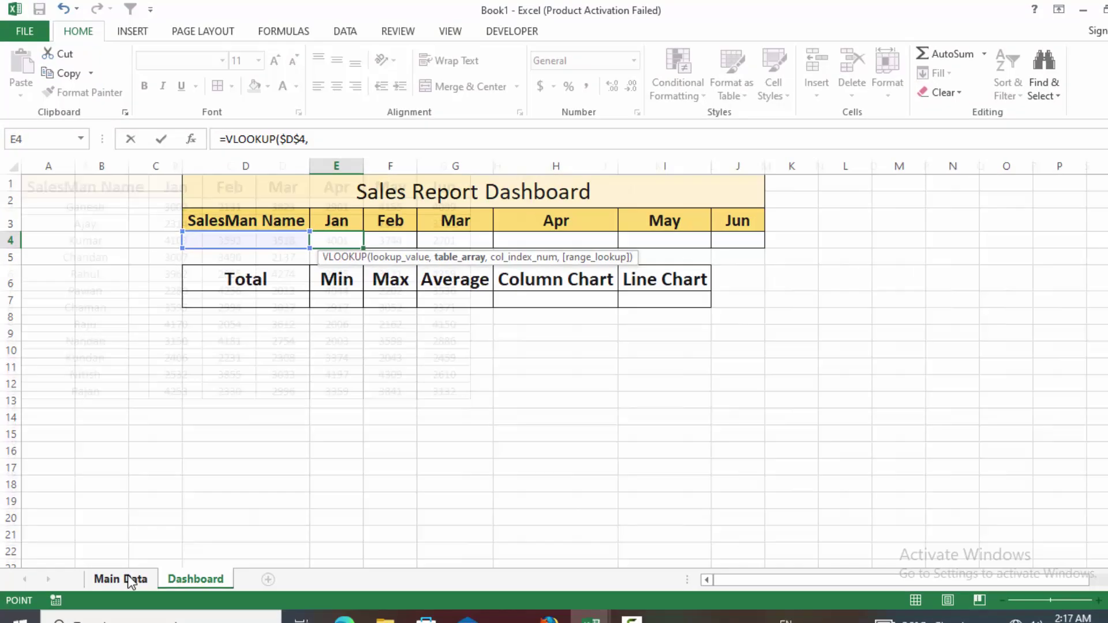
Step: Add 'Main Data'!$A$1:$G$13 as the absolute table range and begin a MATCH
click(123, 561)
drag(154, 238, 596, 500)
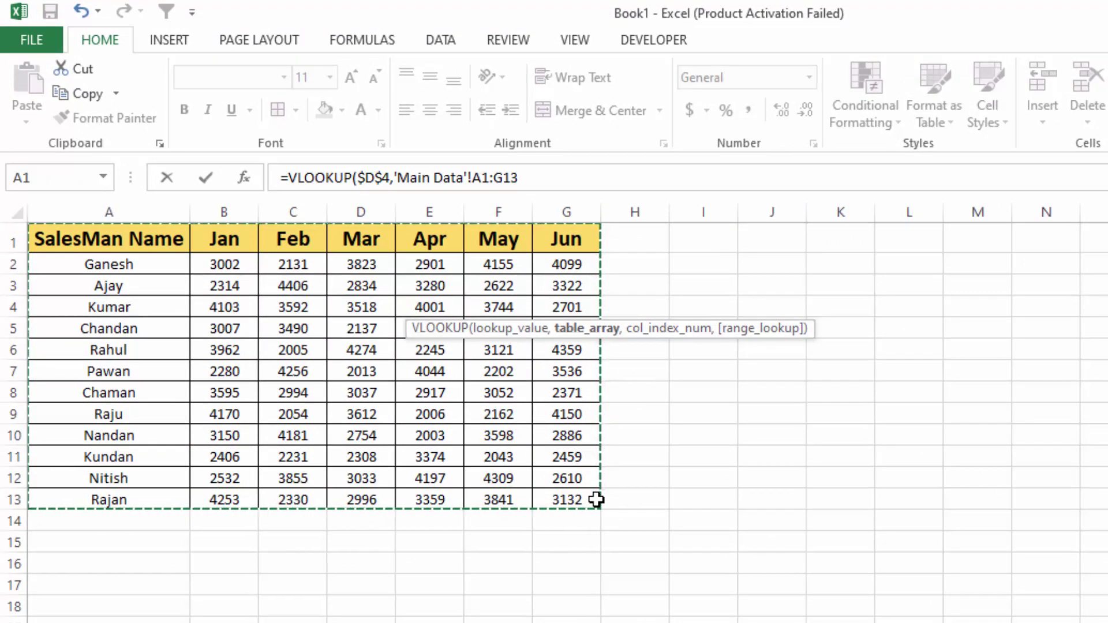
key(F4)
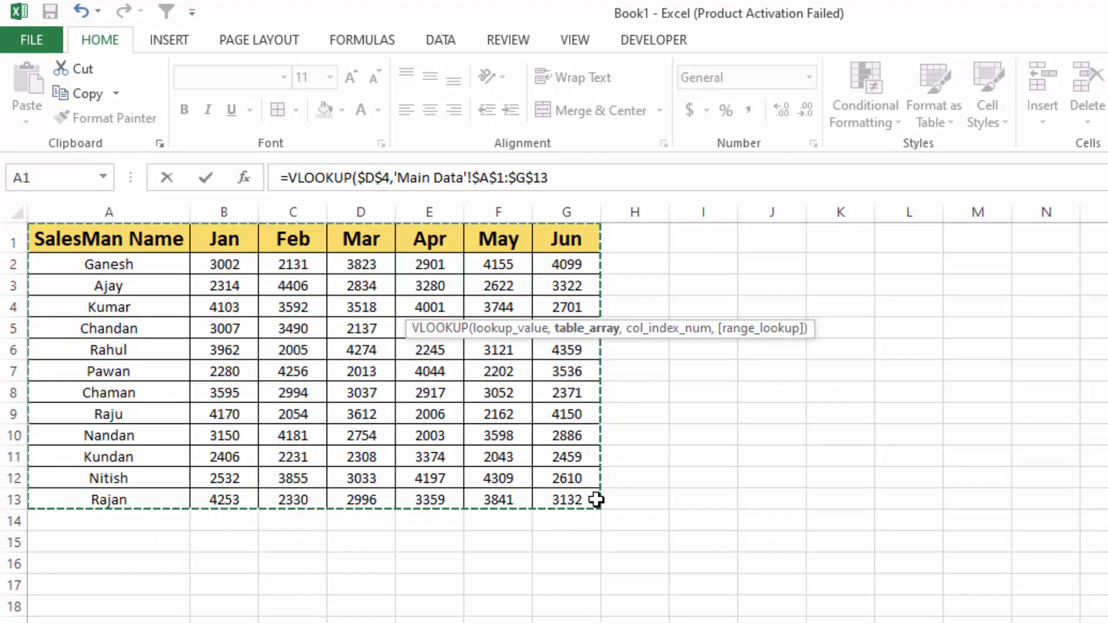
text(,m)
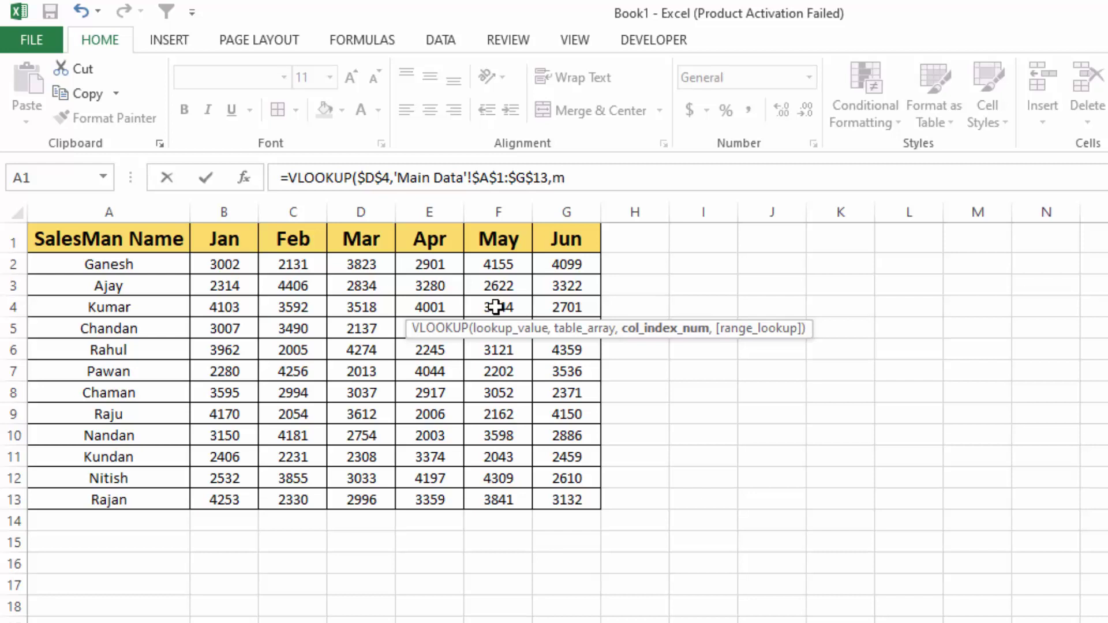
text(at)
key(Tab)
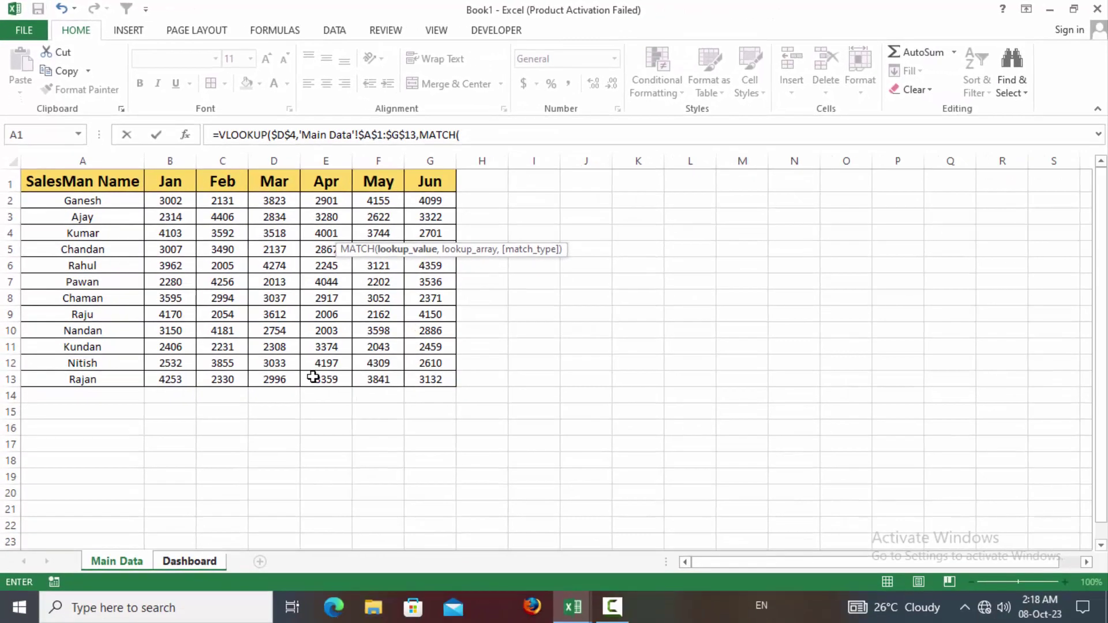
Step: Complete E4's lookup with MATCH(Dashboard!E$3,'Main Data'!$A$1:$G$1,0) and enter the formula
click(195, 563)
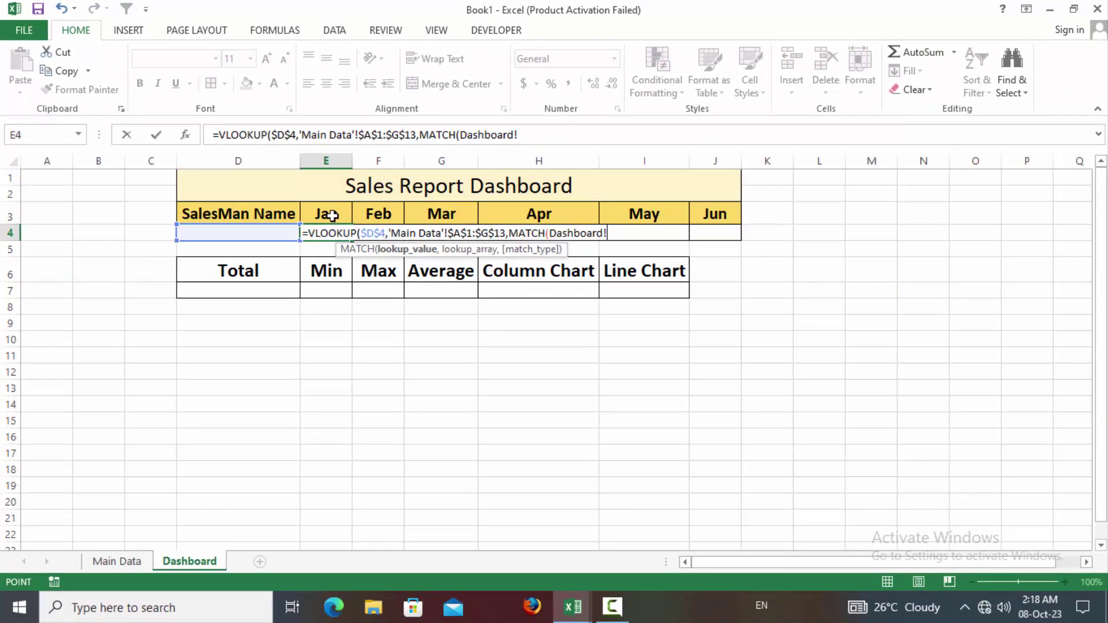
click(332, 214)
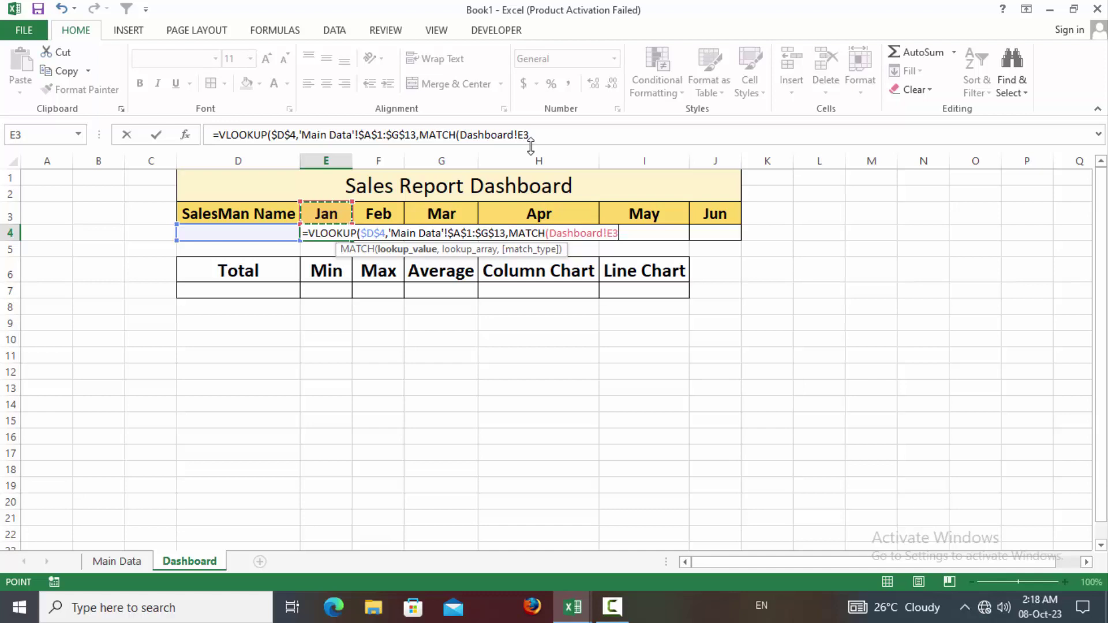
click(534, 136)
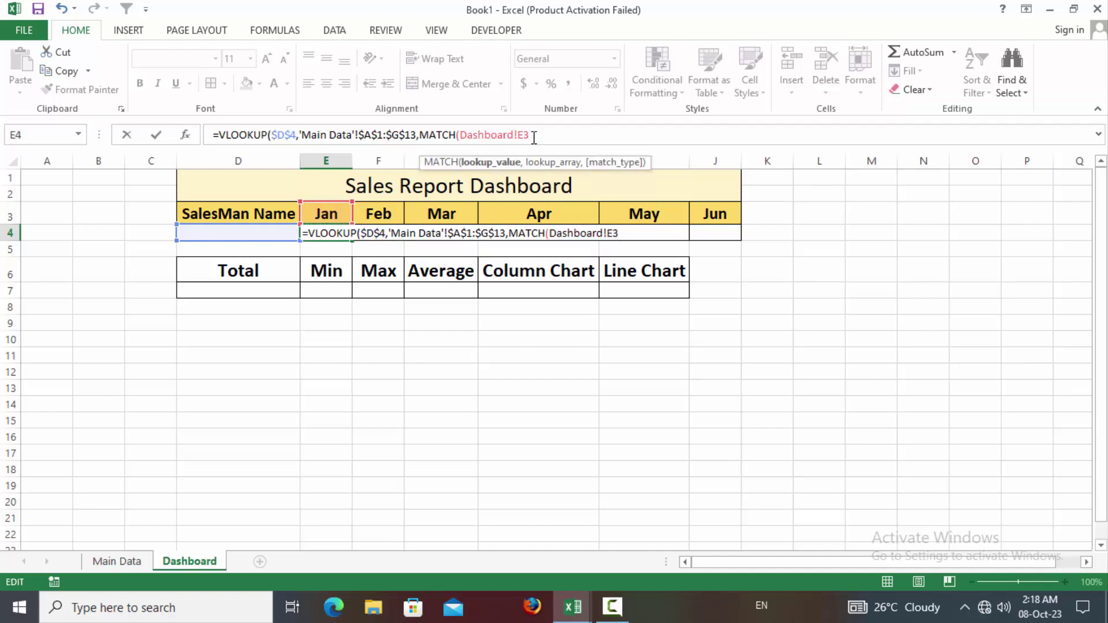
key(F4)
key(F4)
text($3,)
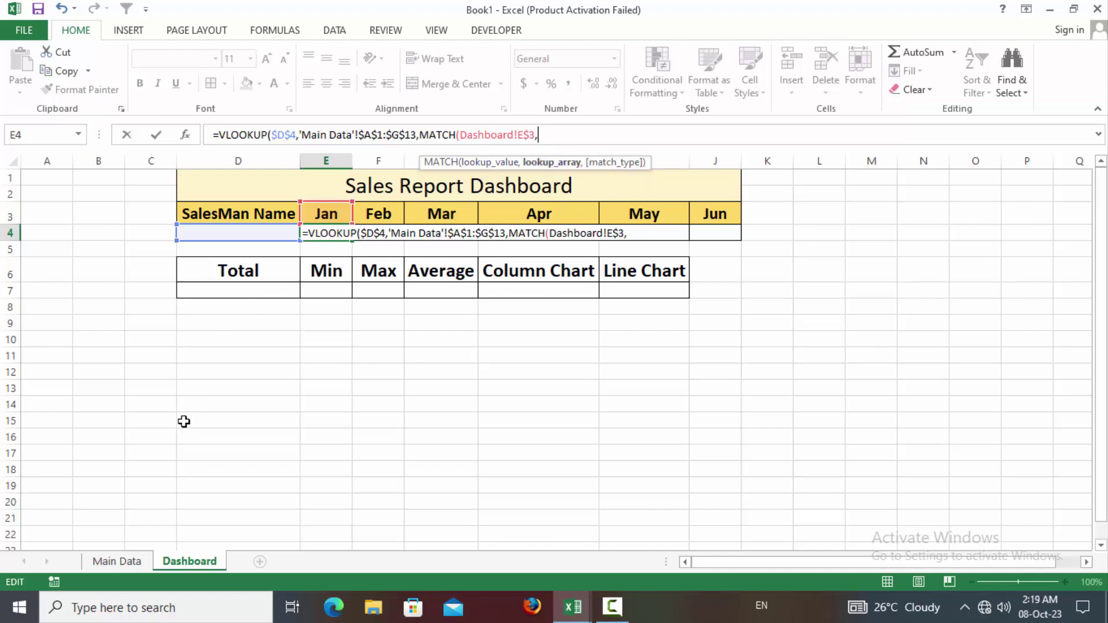
click(127, 563)
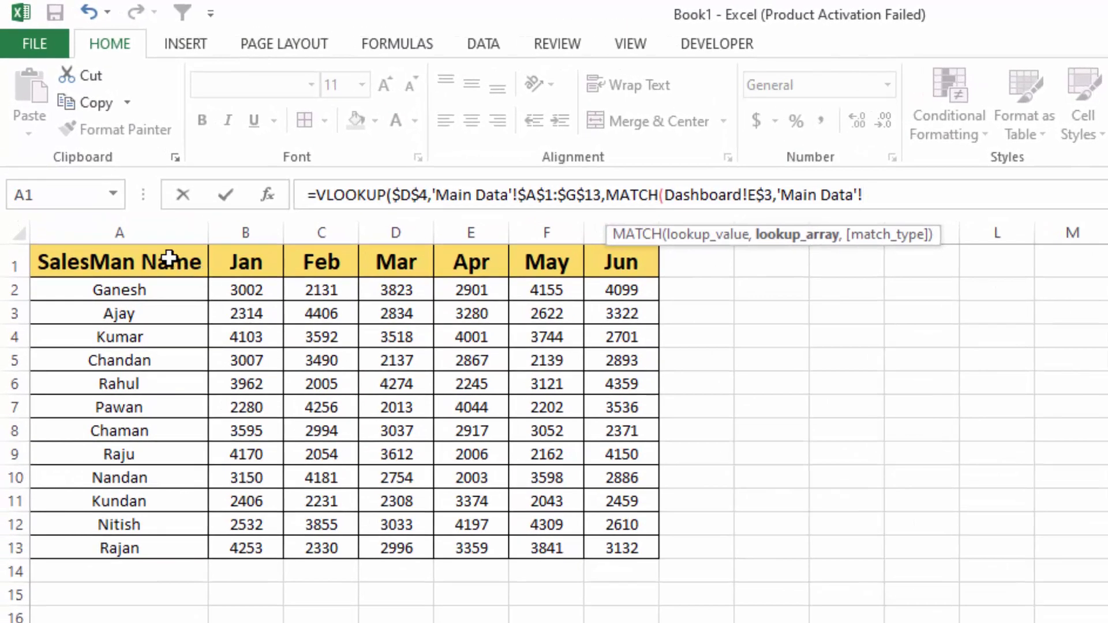
drag(164, 255, 609, 256)
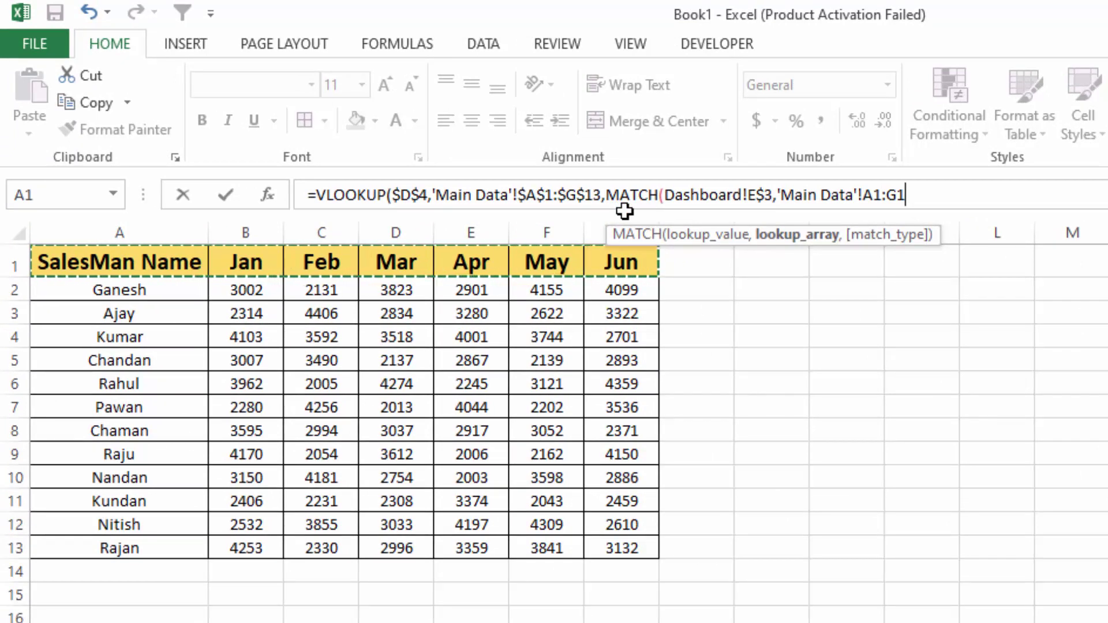
key(F4)
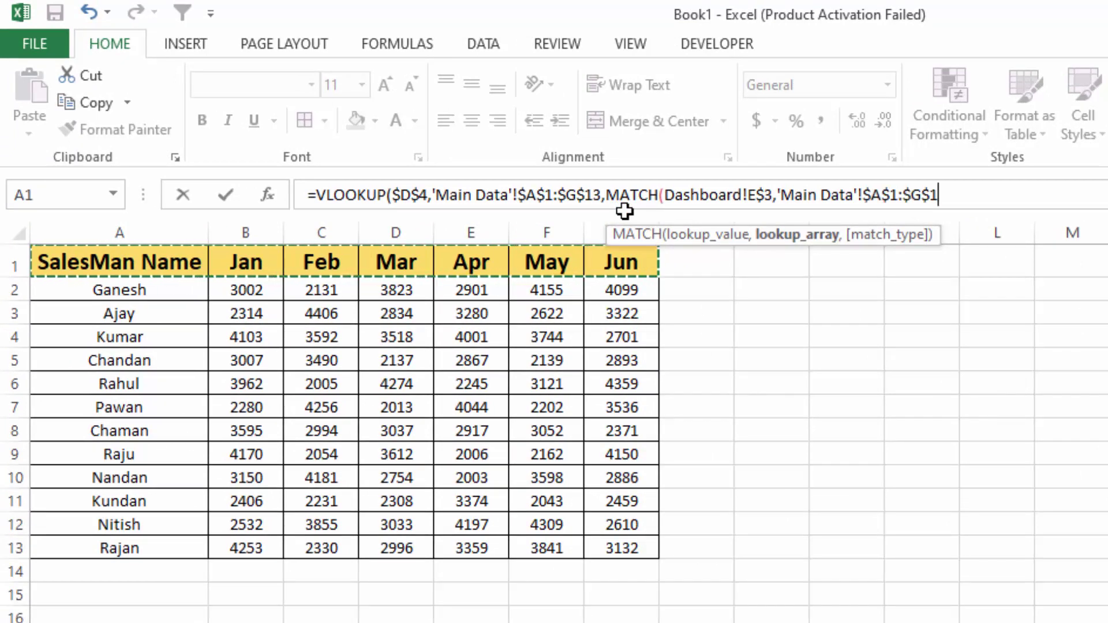
text(,)
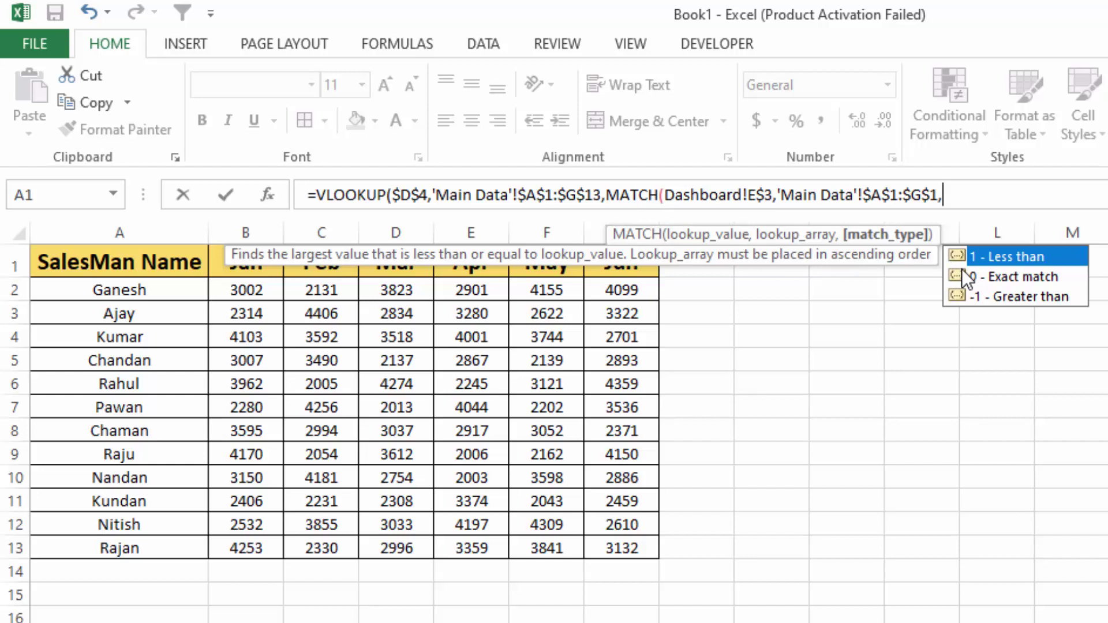
text(0)
text())
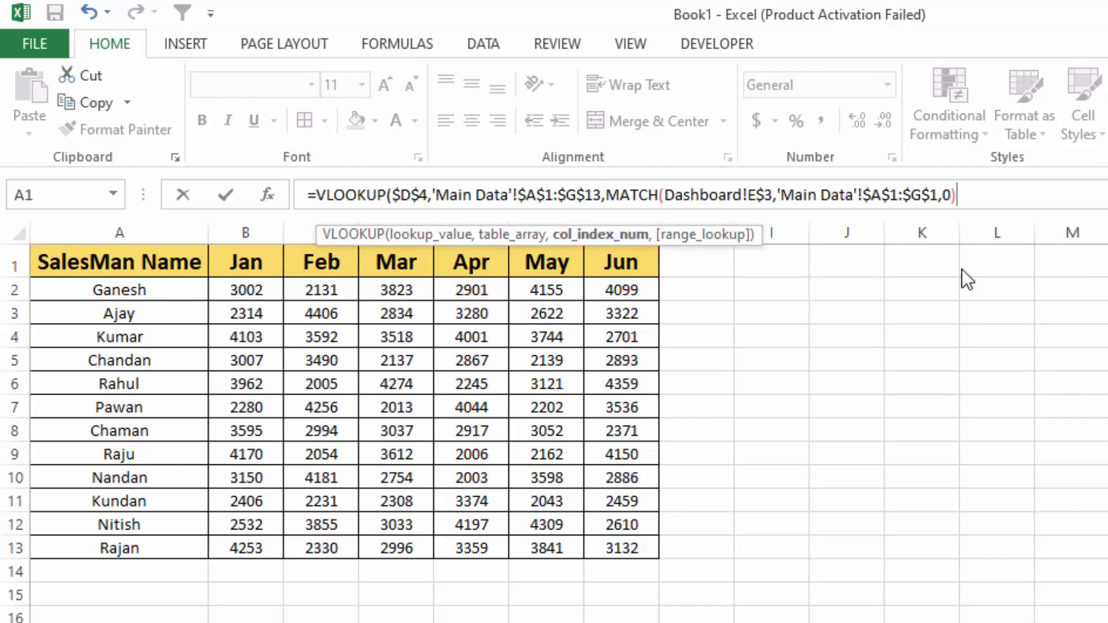
text(,)
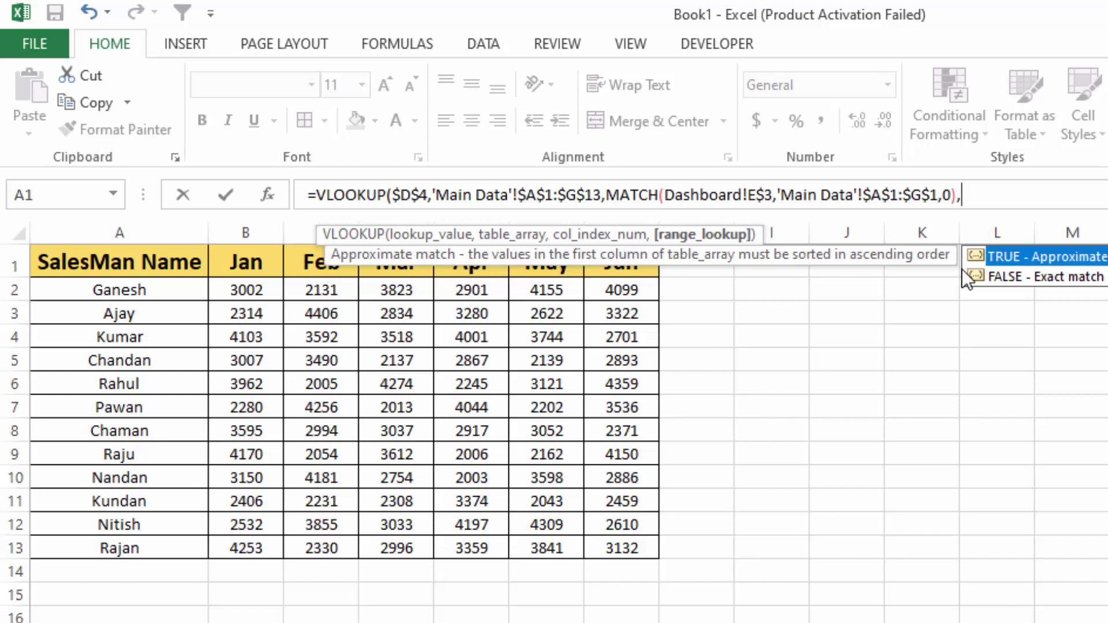
text(0)
text())
key(Return)
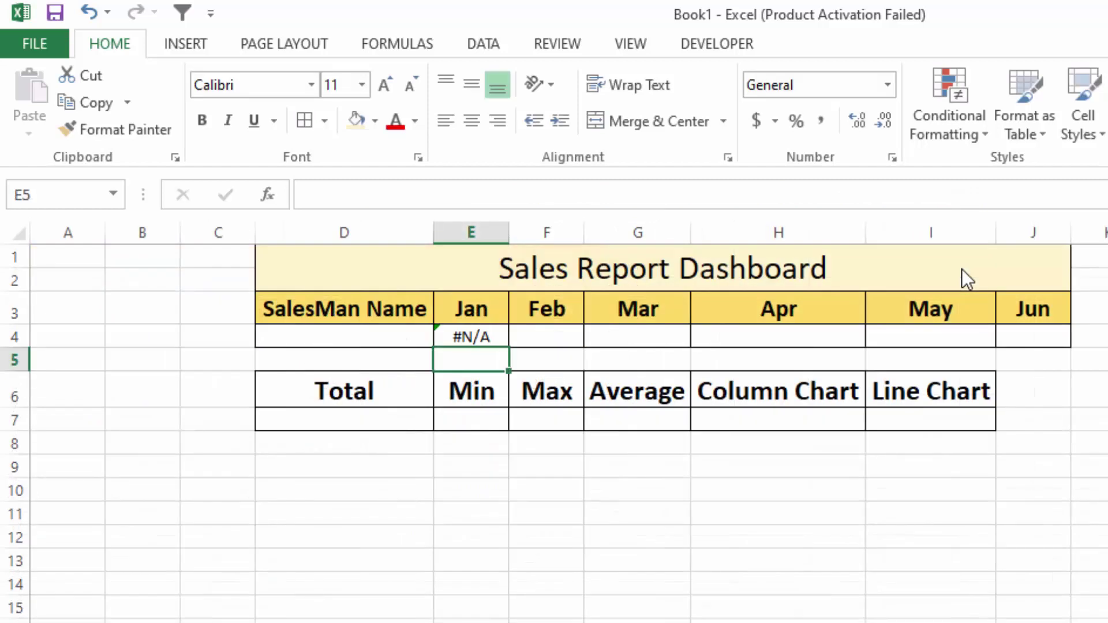
Step: Pick Ajay from the salesman dropdown in D4
click(491, 336)
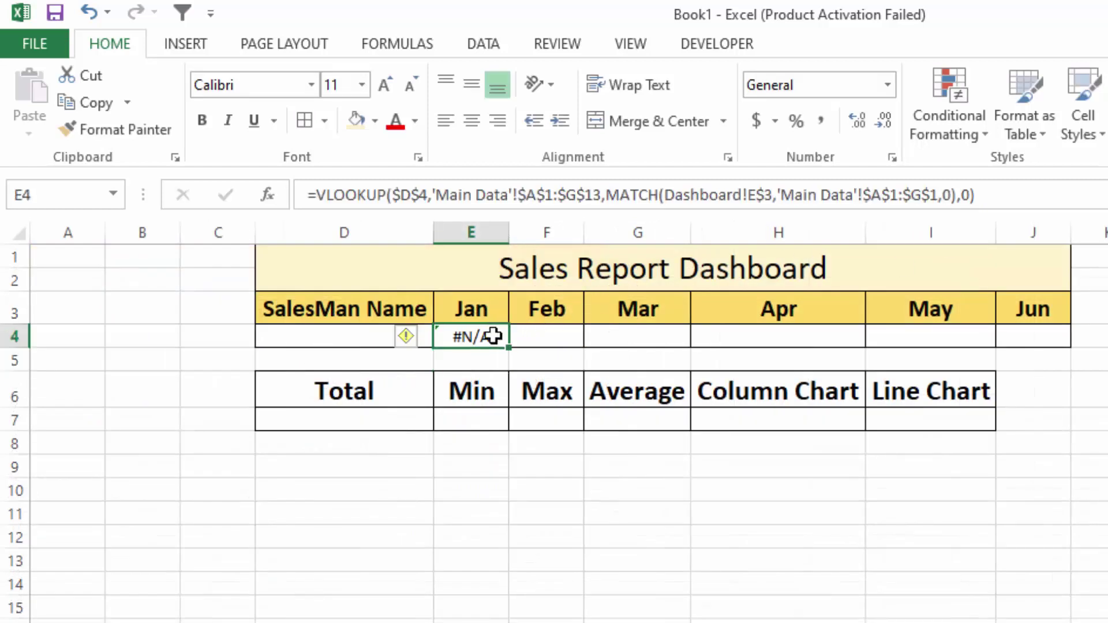
click(372, 339)
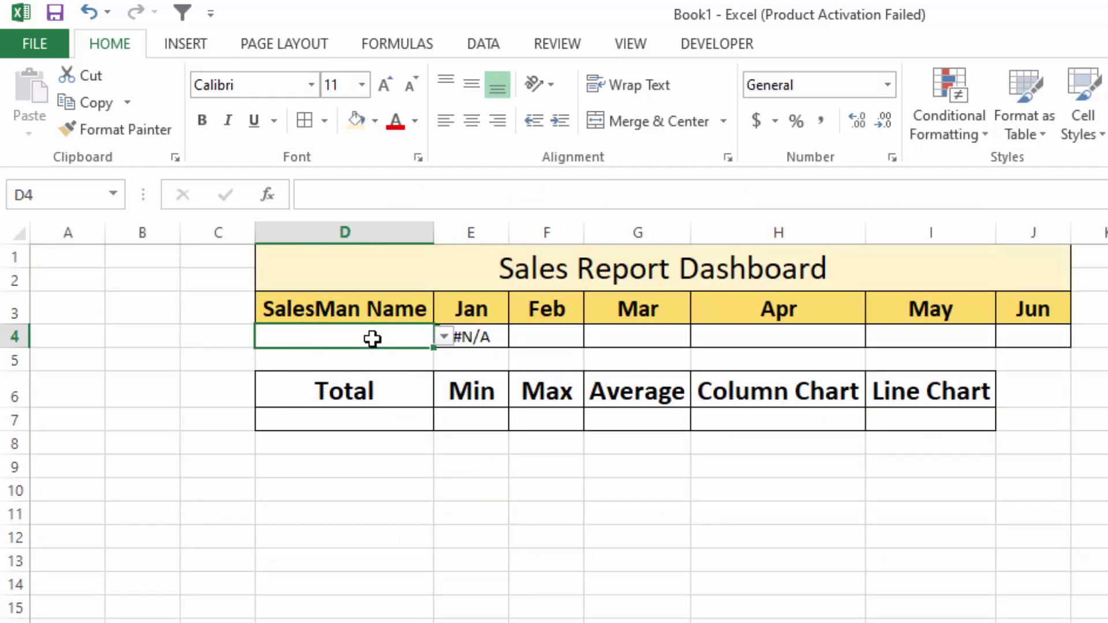
click(443, 337)
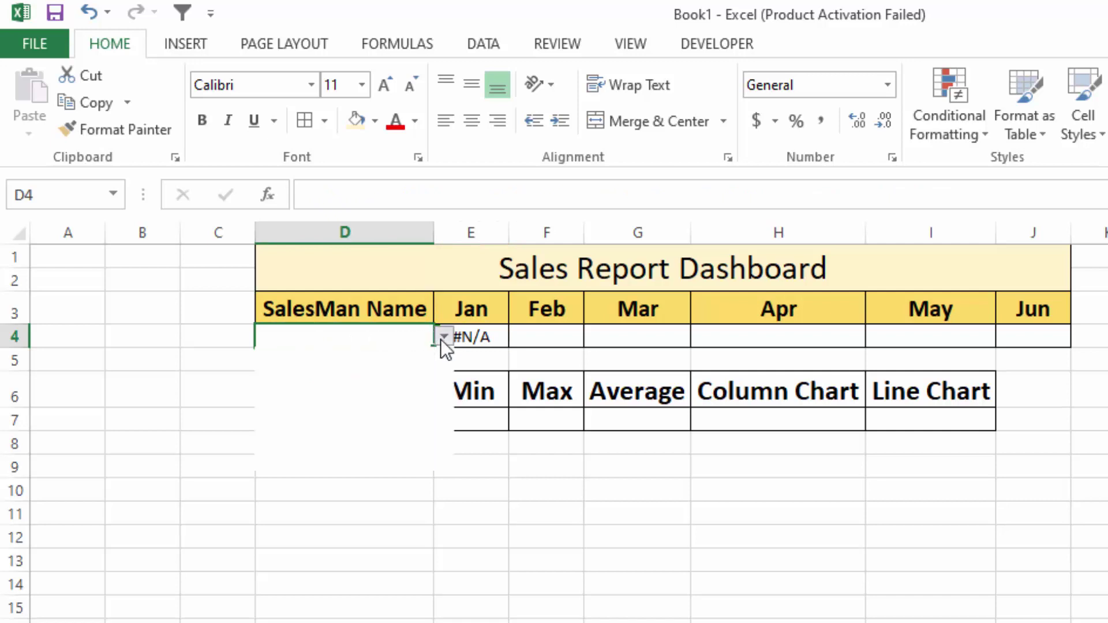
click(362, 371)
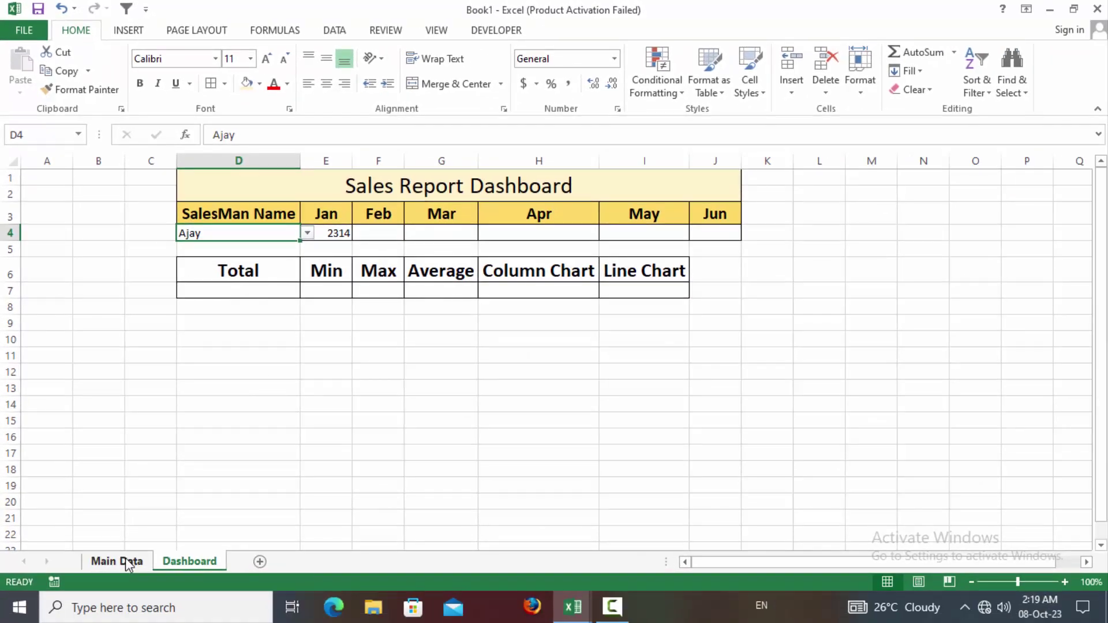
Step: Confirm Main Data B3 shows Ajay's Jan figure 2314, matching E4's result
click(128, 562)
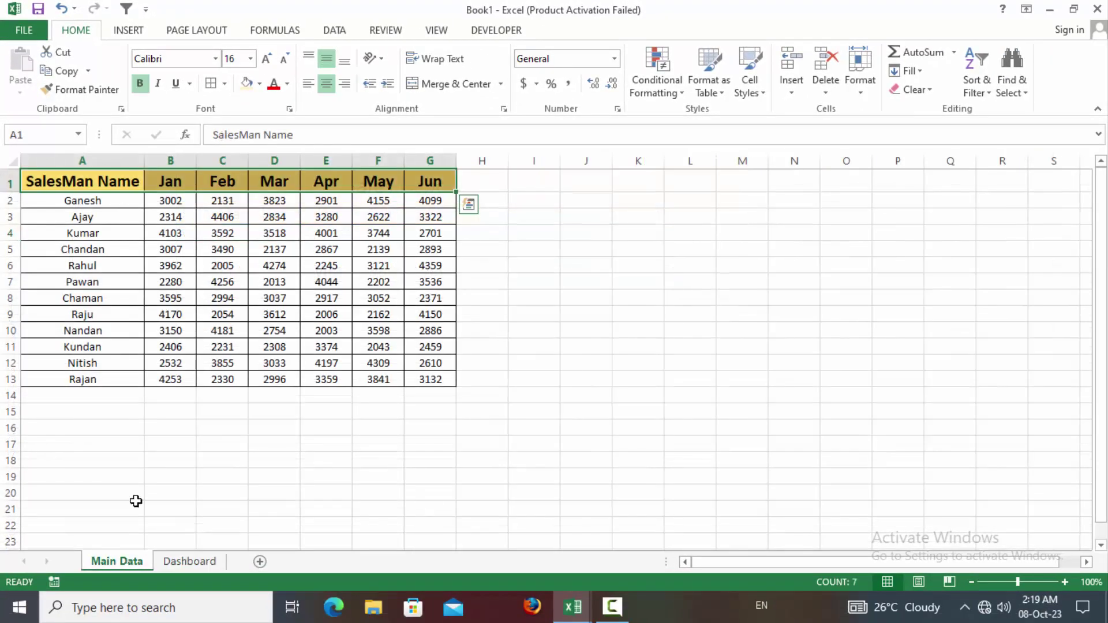
click(170, 217)
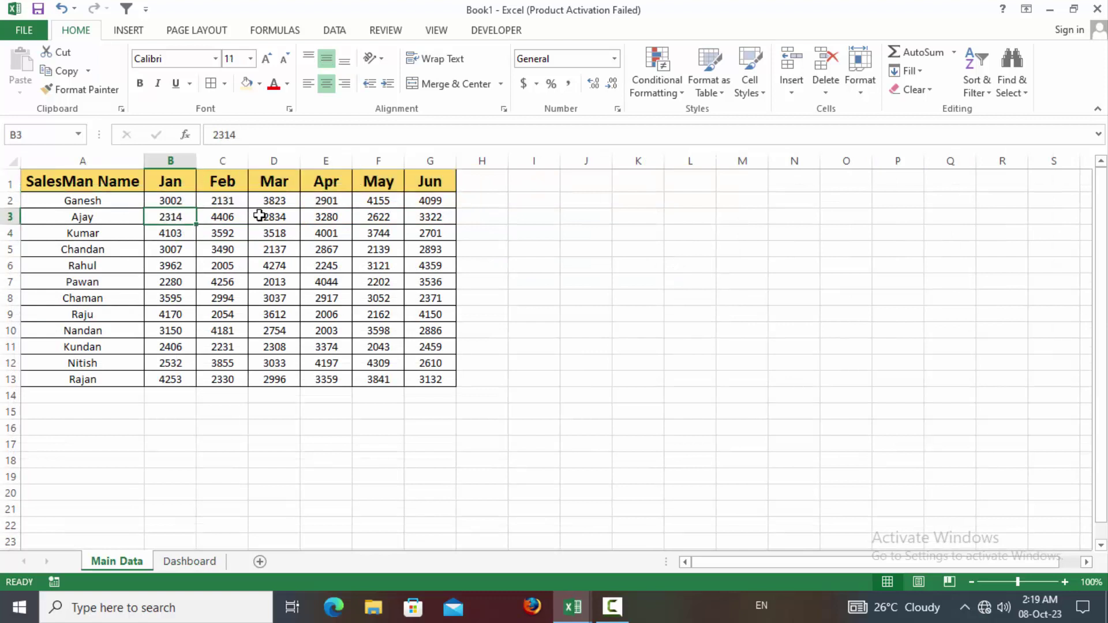
click(190, 561)
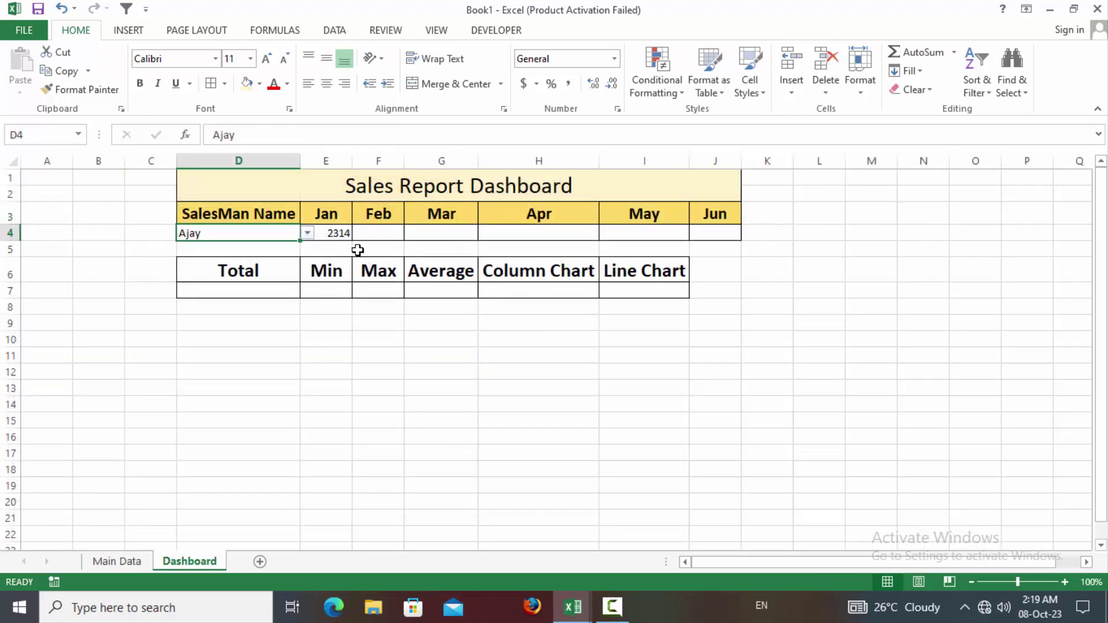
click(343, 234)
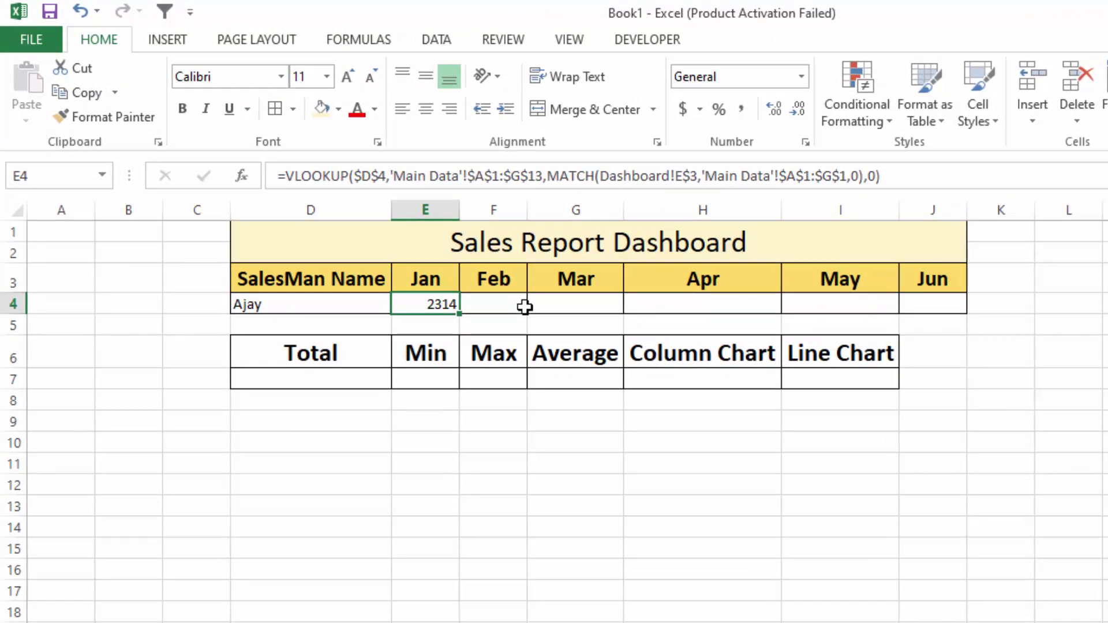
Step: Fill E4's lookup across to J4, giving Feb–Jun values 4406, 2834, 3280, 2622 and 3322
drag(459, 313, 863, 295)
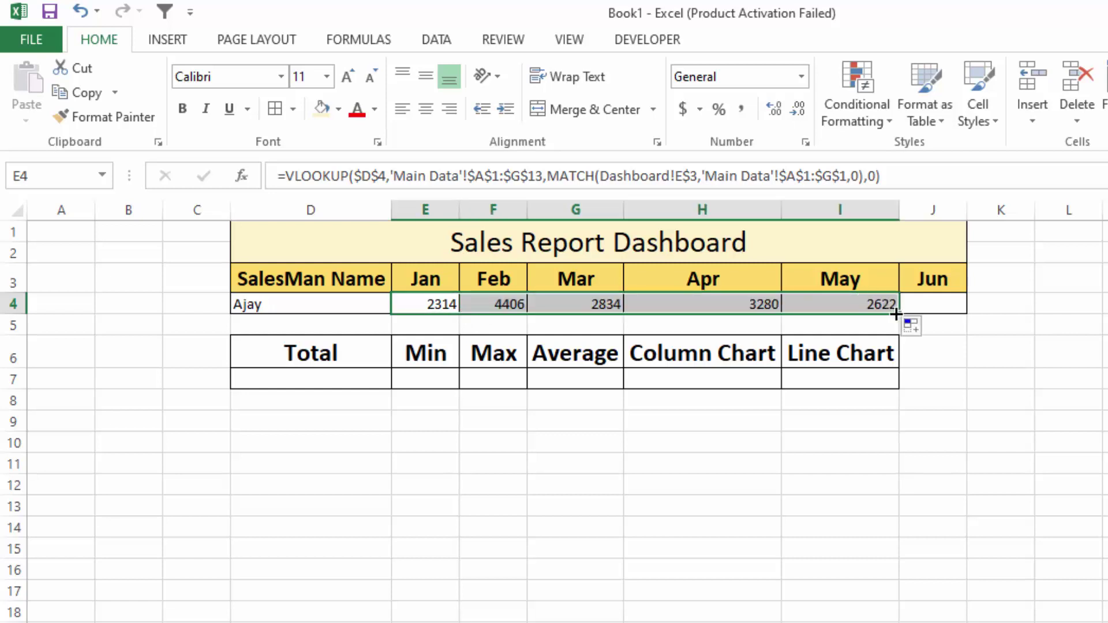
drag(922, 313, 944, 312)
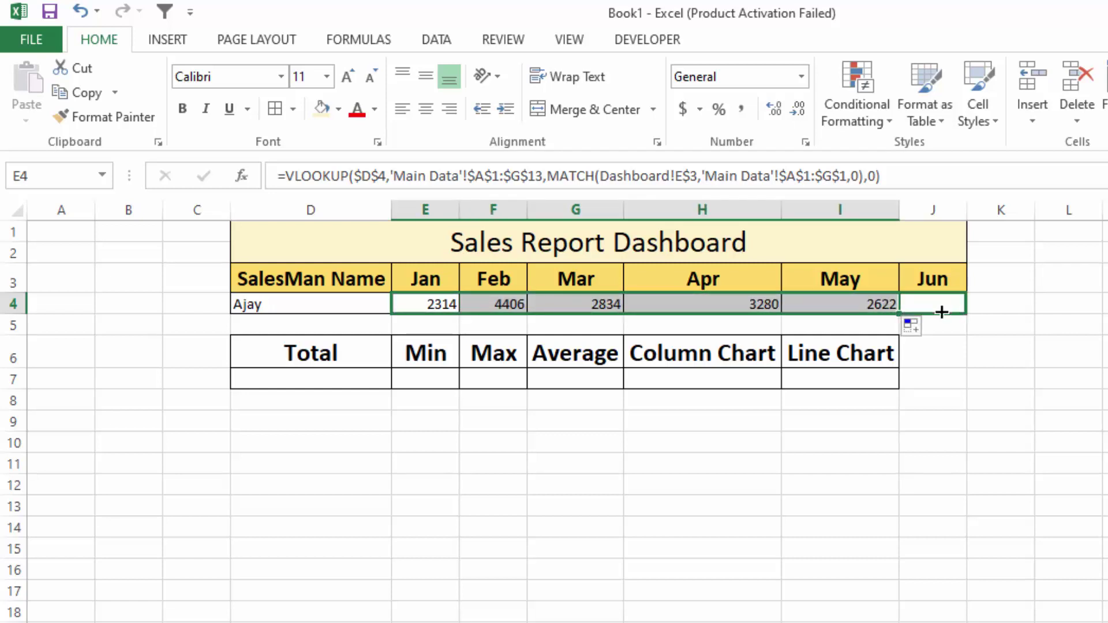
click(942, 363)
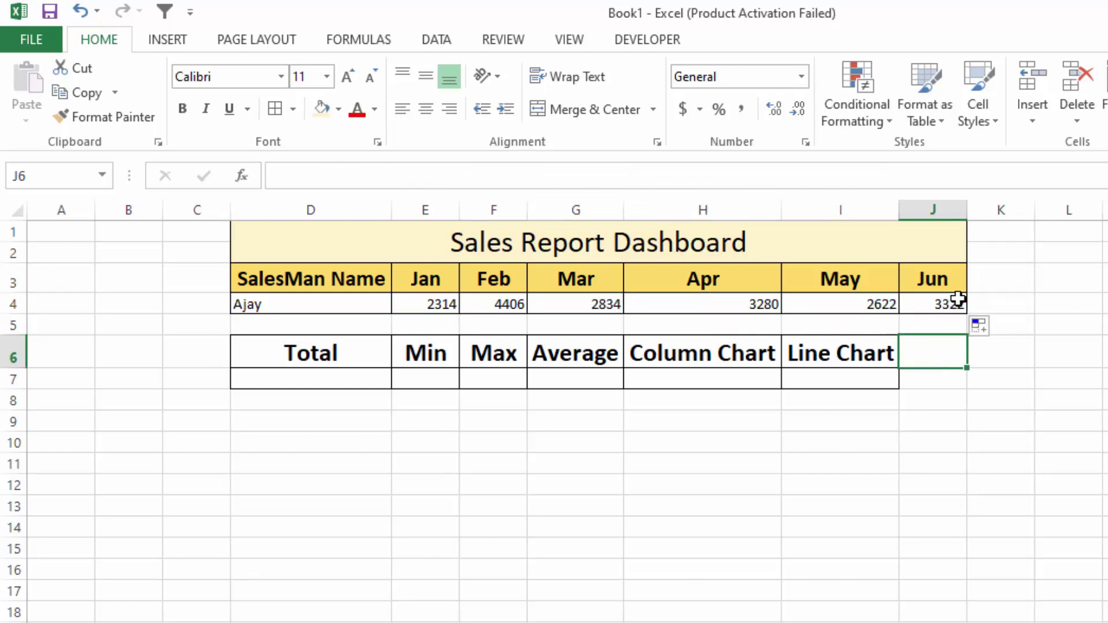
click(379, 378)
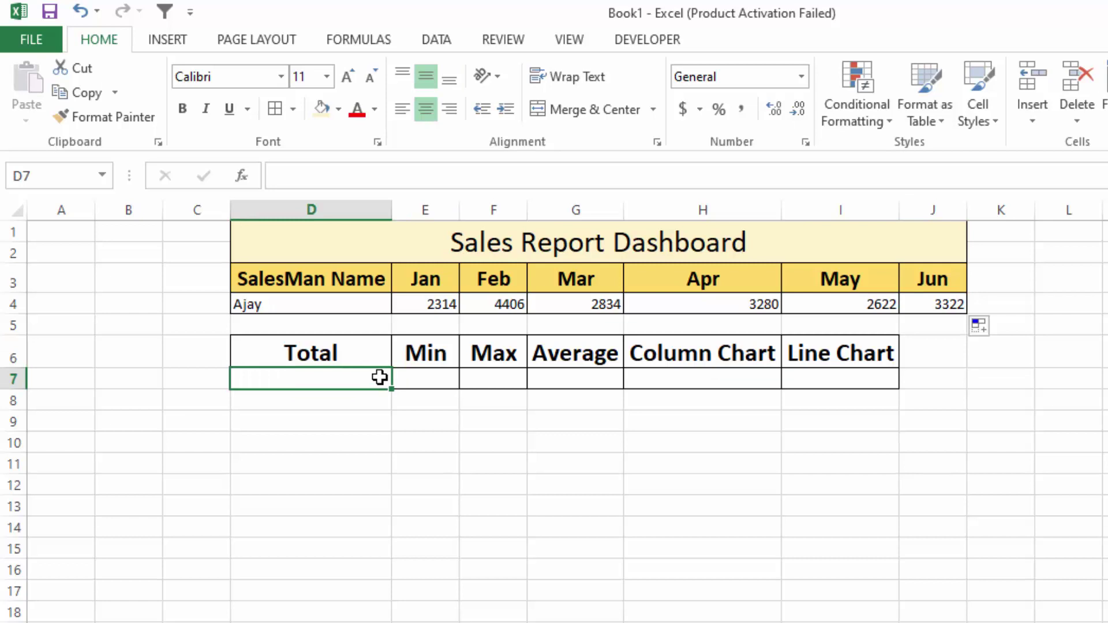
Step: Enter =SUM(E4:J4) in D7 to total the six months as 18778
text(=sum)
key(Tab)
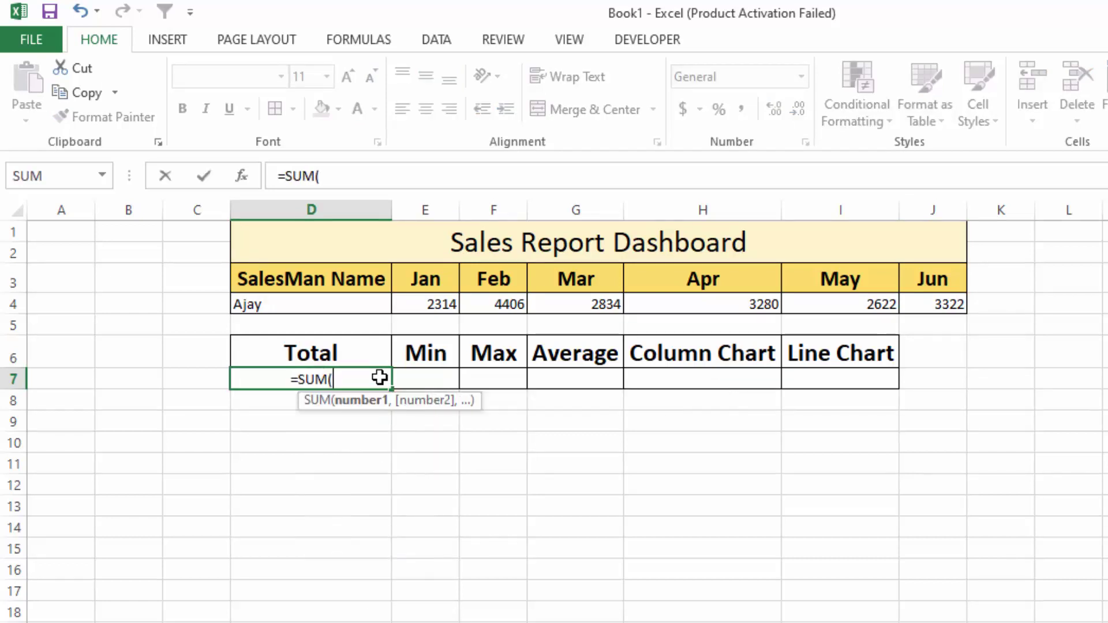
drag(427, 301, 840, 298)
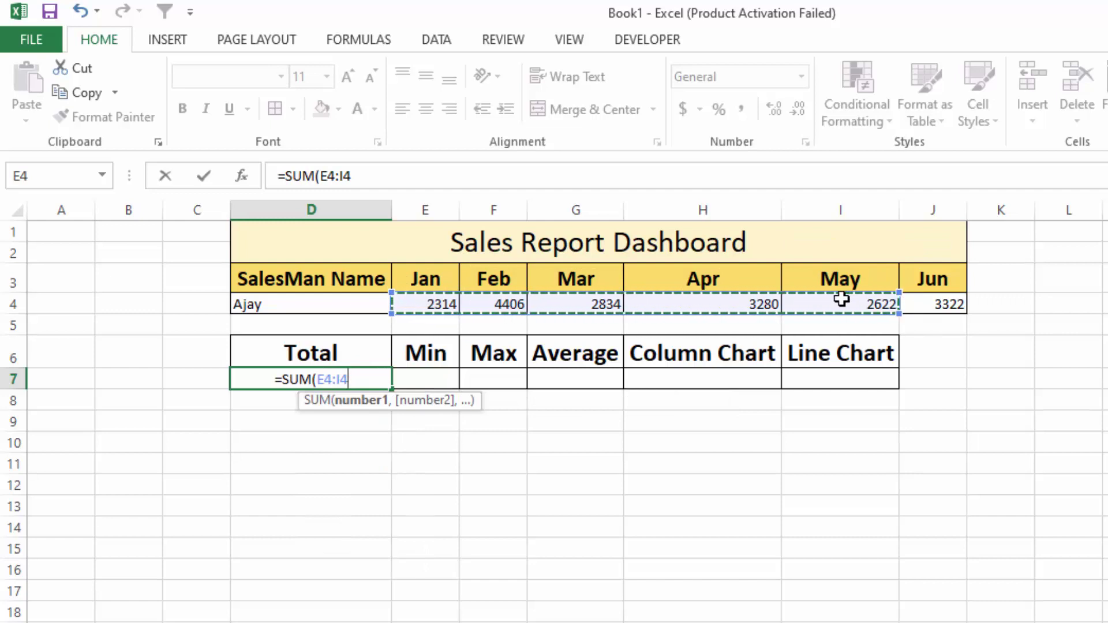
key(shift+Right)
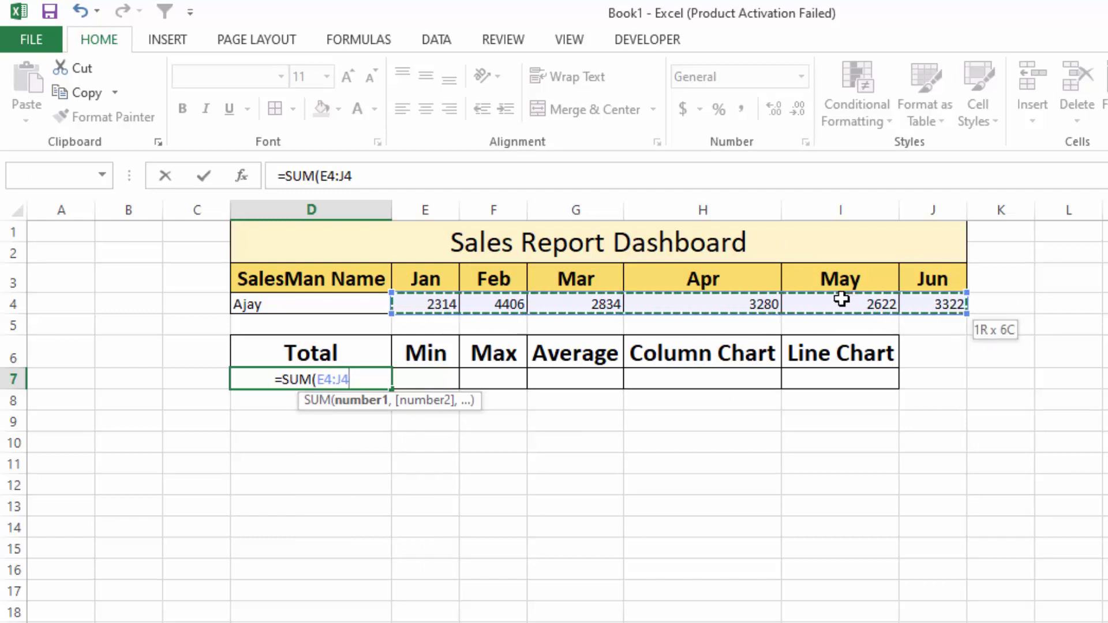
key(Return)
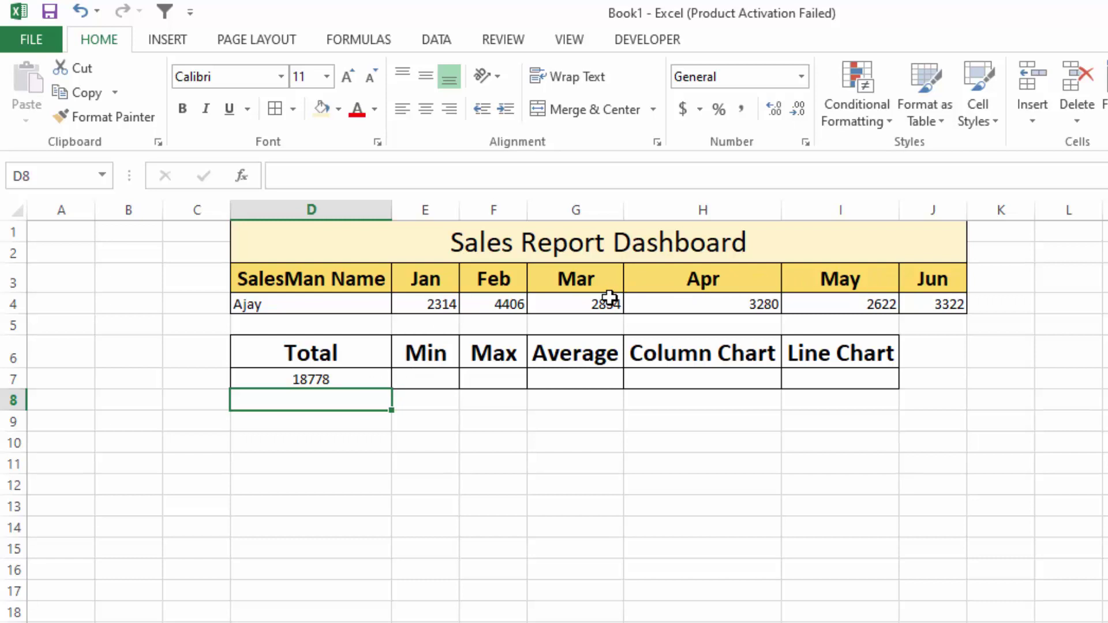
Step: Enter =MIN(E4:J4) in E7, returning 2314
click(415, 383)
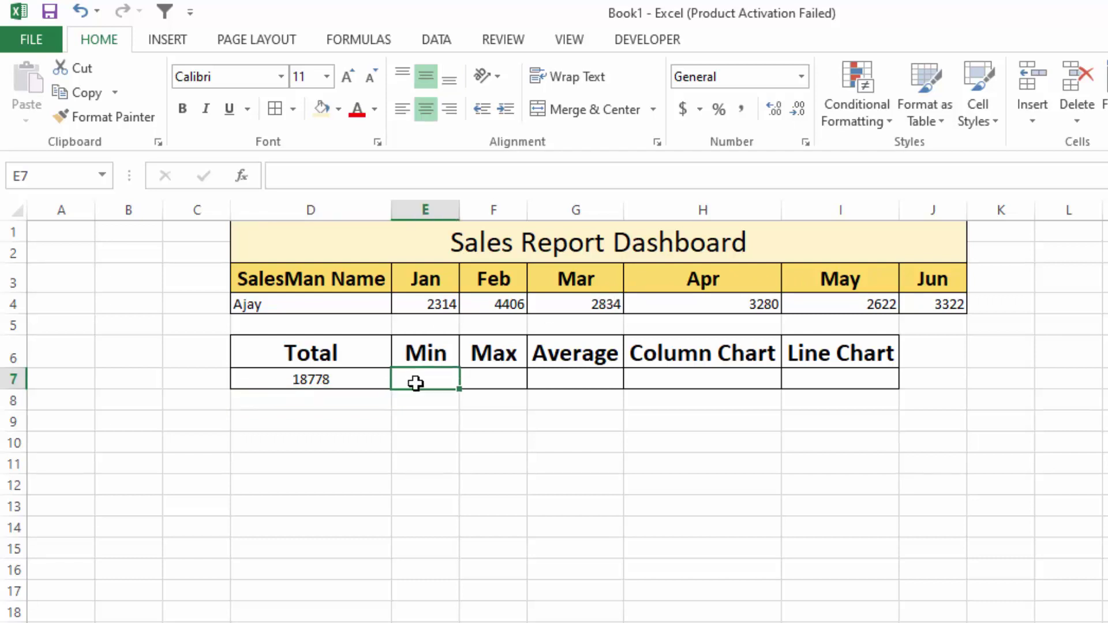
text(=)
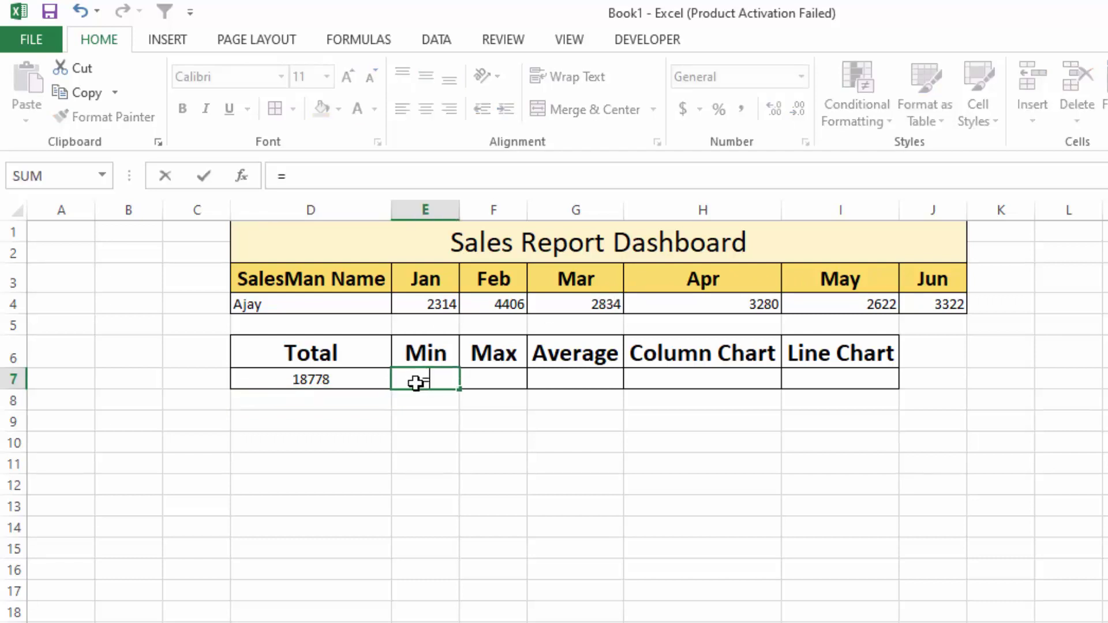
text(MIN()
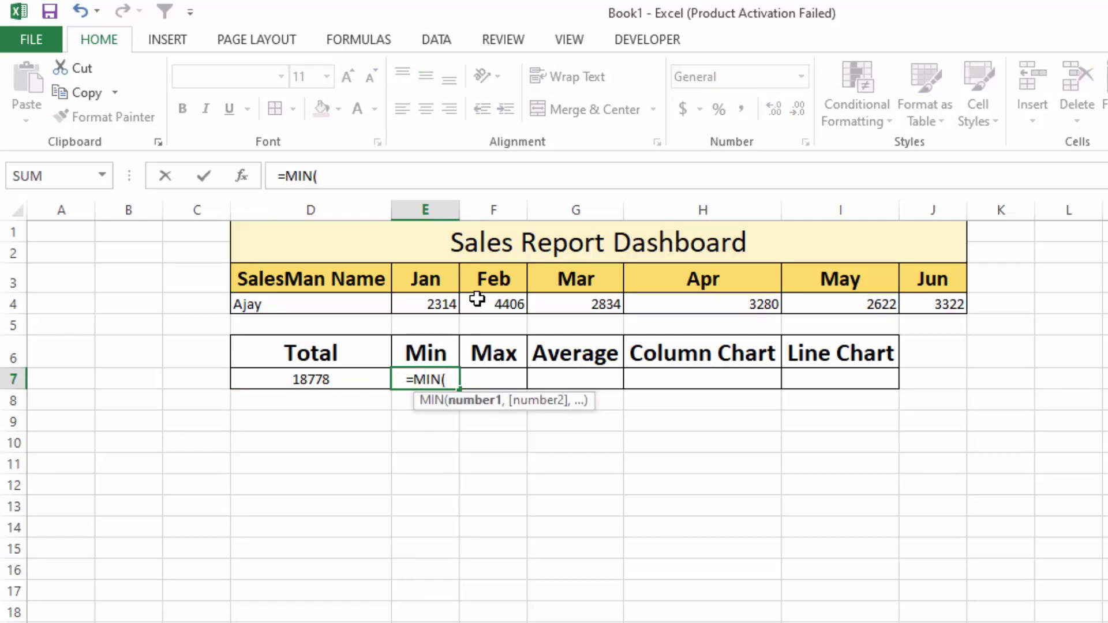
click(440, 304)
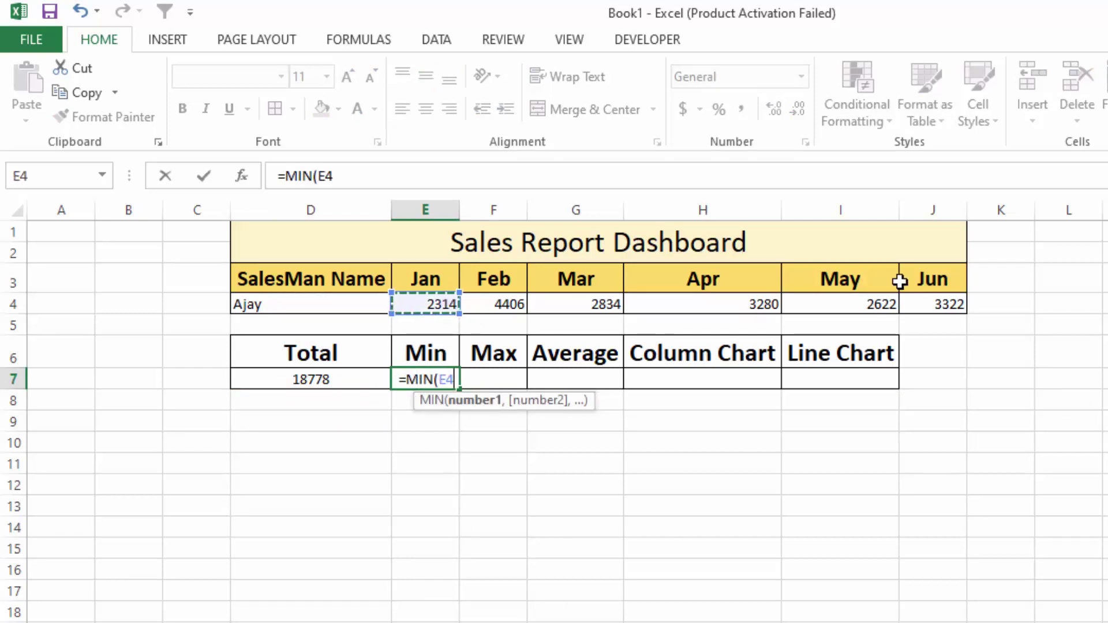
key(shift+Right)
key(shift+Right)
key(shift+Right)
key(shift+Right)
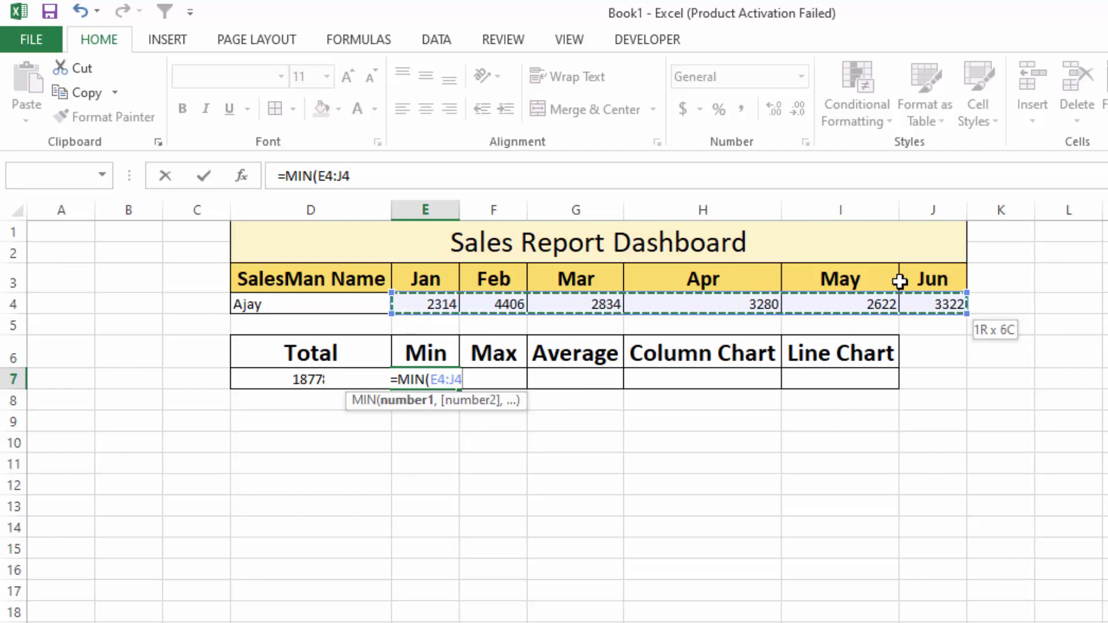
key(Return)
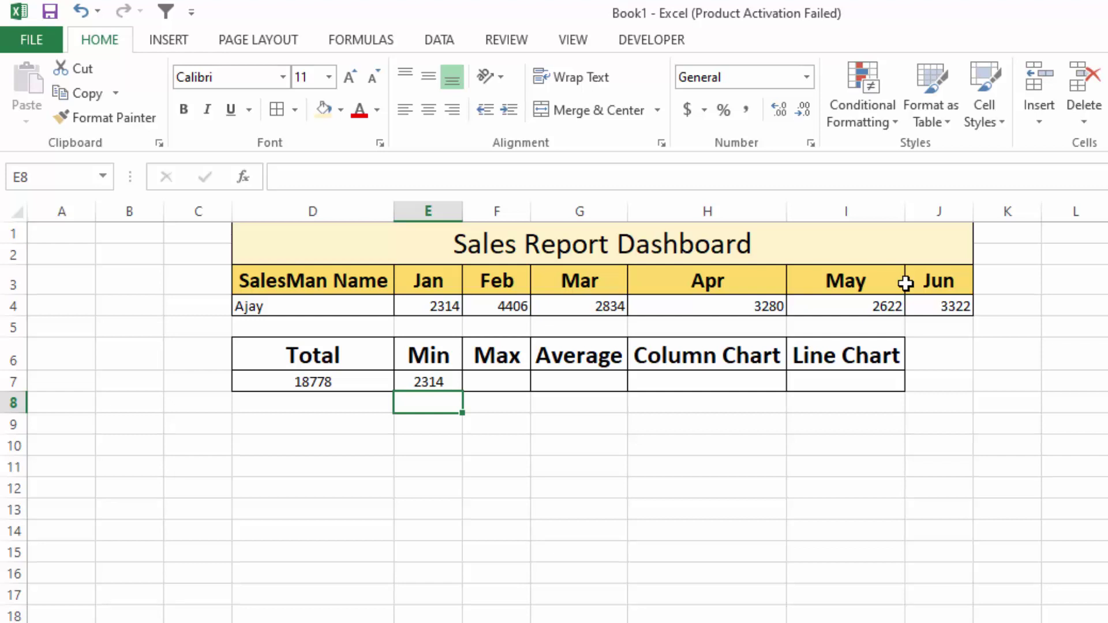
Step: Enter =MAX(E4:J4) in F7, returning 4406
click(500, 383)
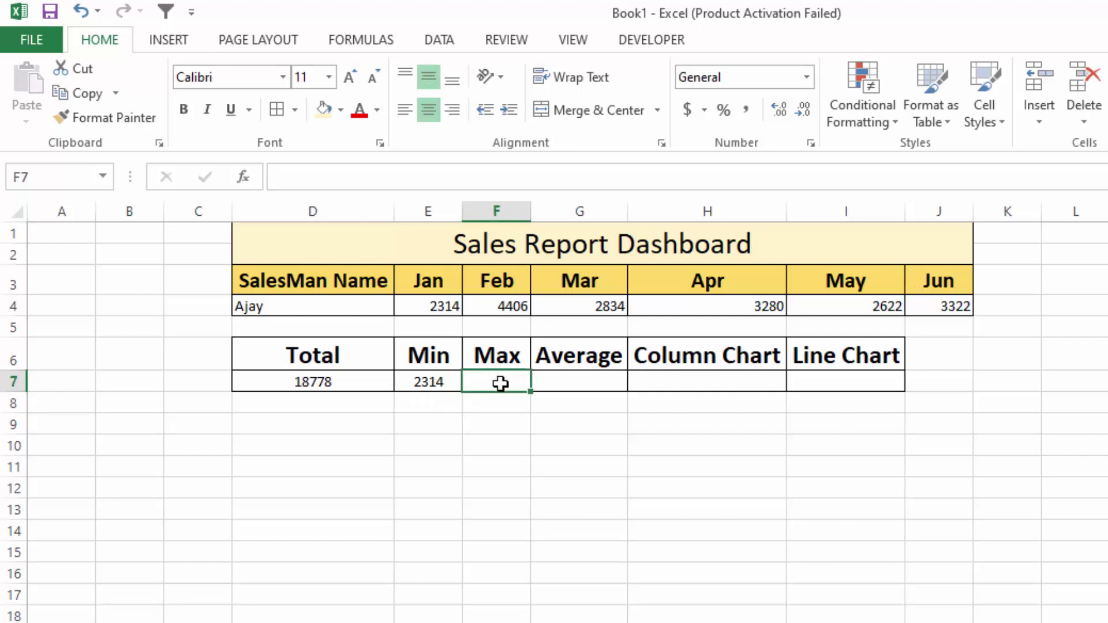
text(=max)
key(Tab)
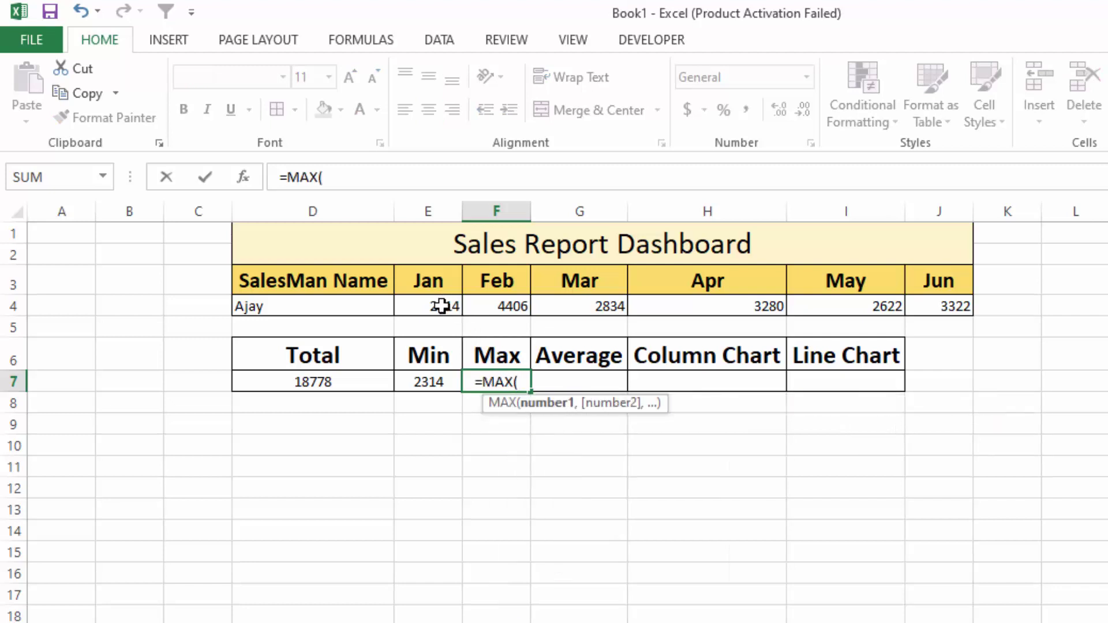
drag(442, 306, 958, 304)
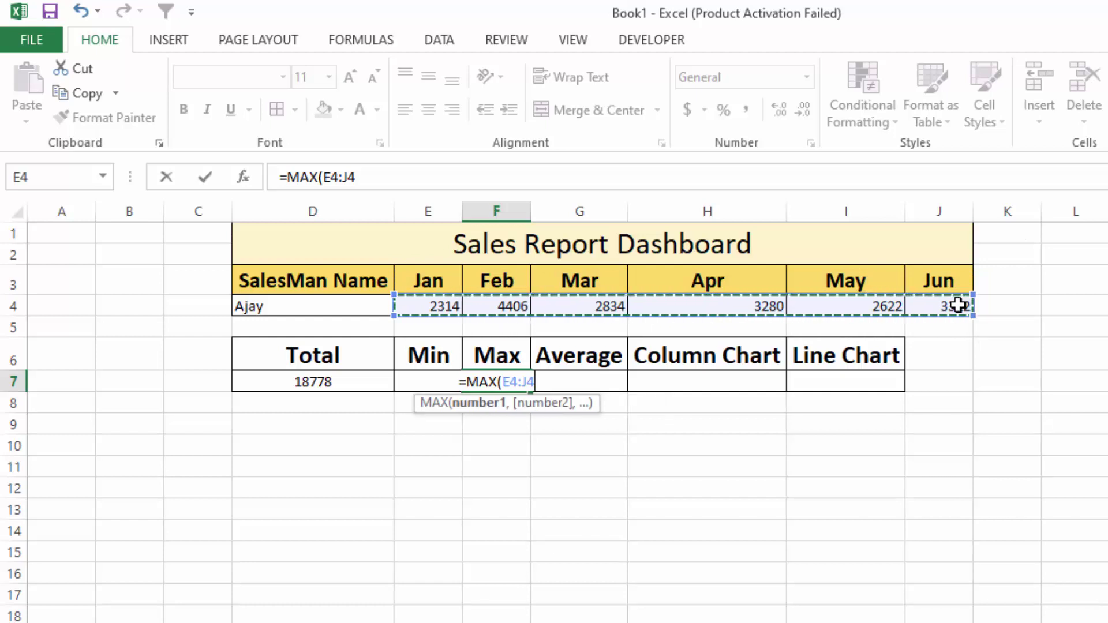
text())
key(Return)
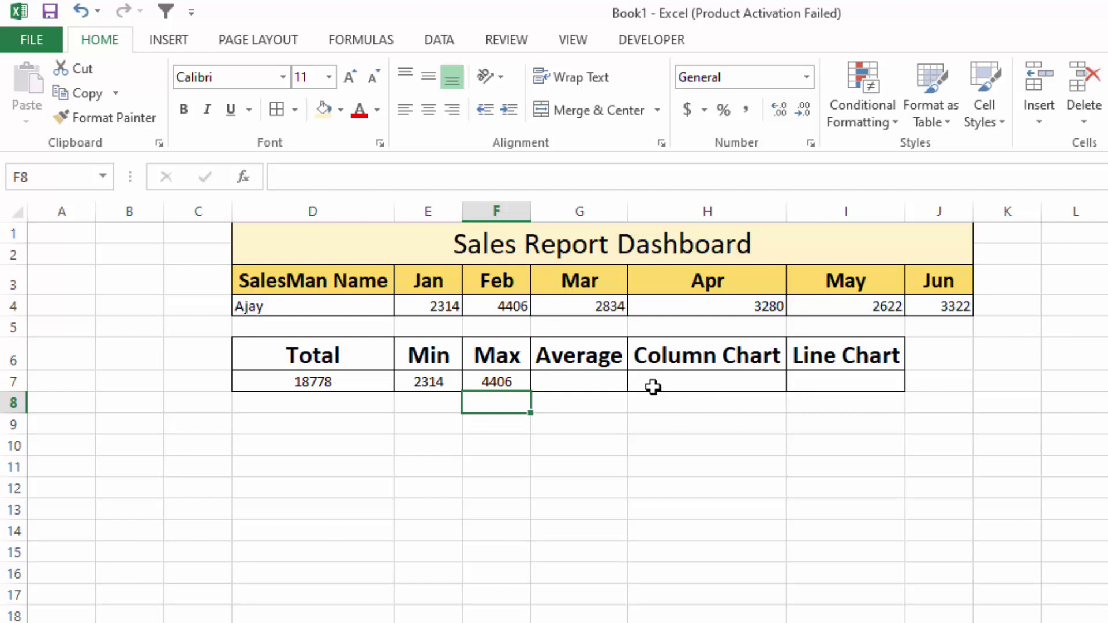
click(619, 383)
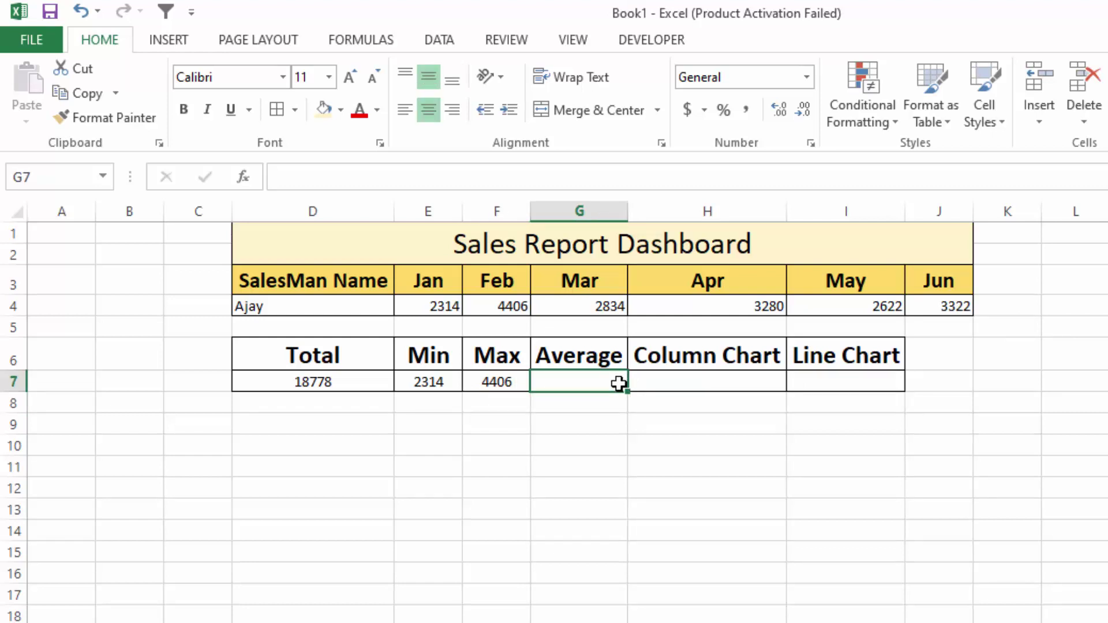
Step: Enter =AVERAGE(E4:J4) in G7
text(=av)
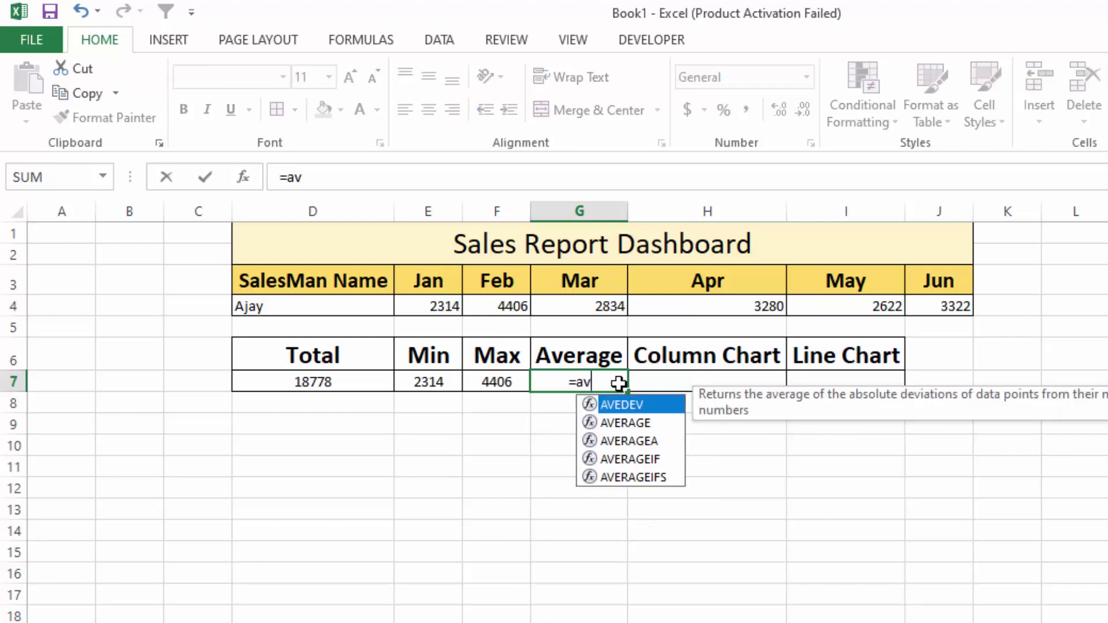
text(er)
key(Tab)
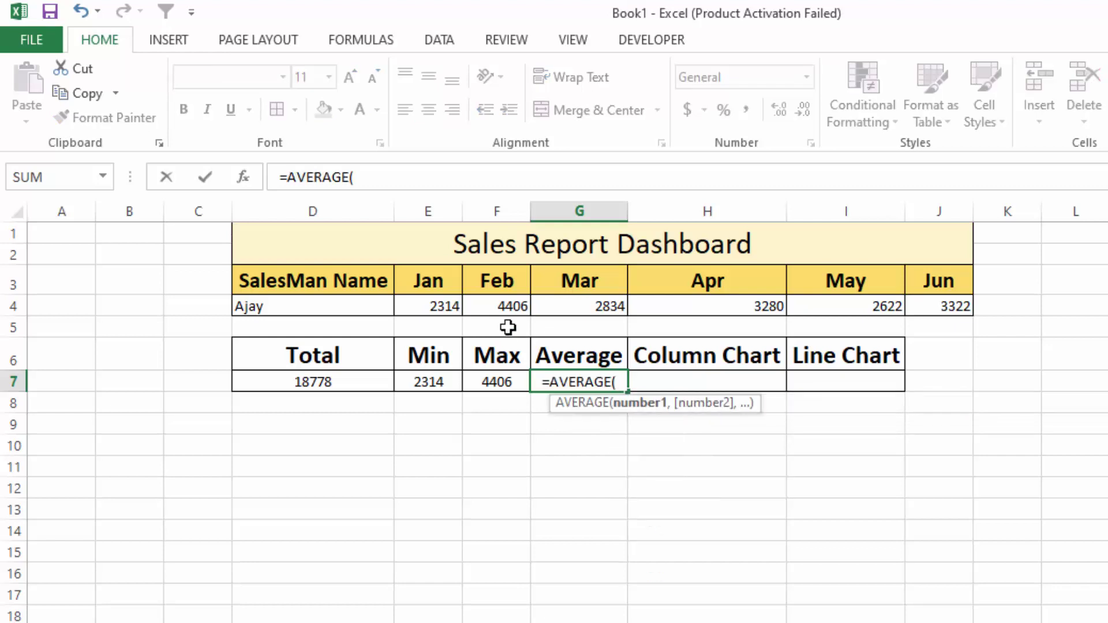
drag(451, 304, 961, 305)
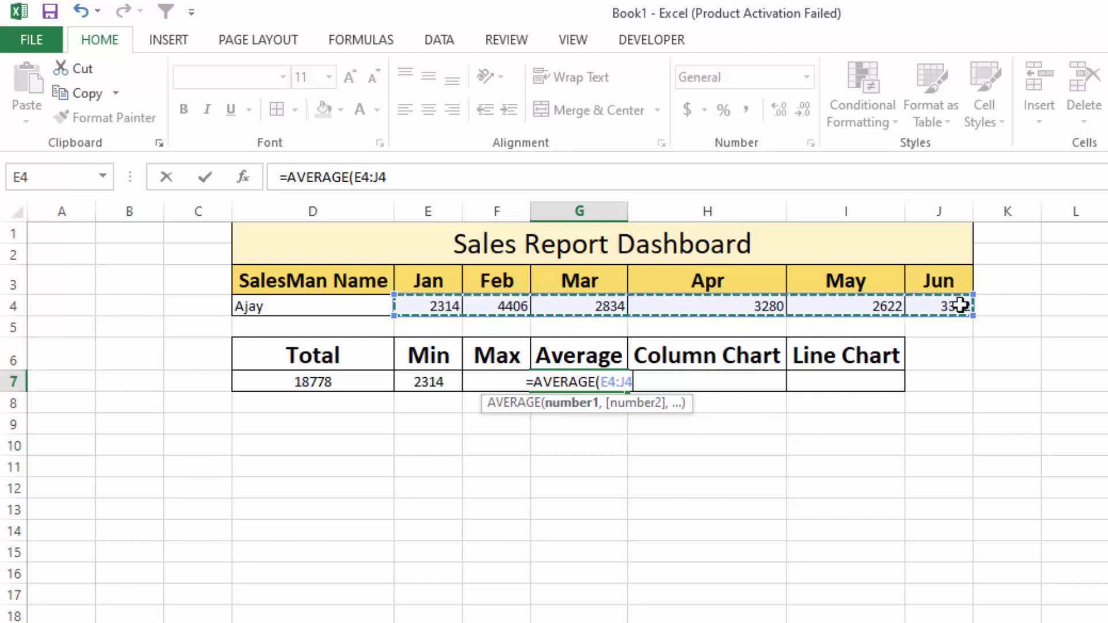
key(Return)
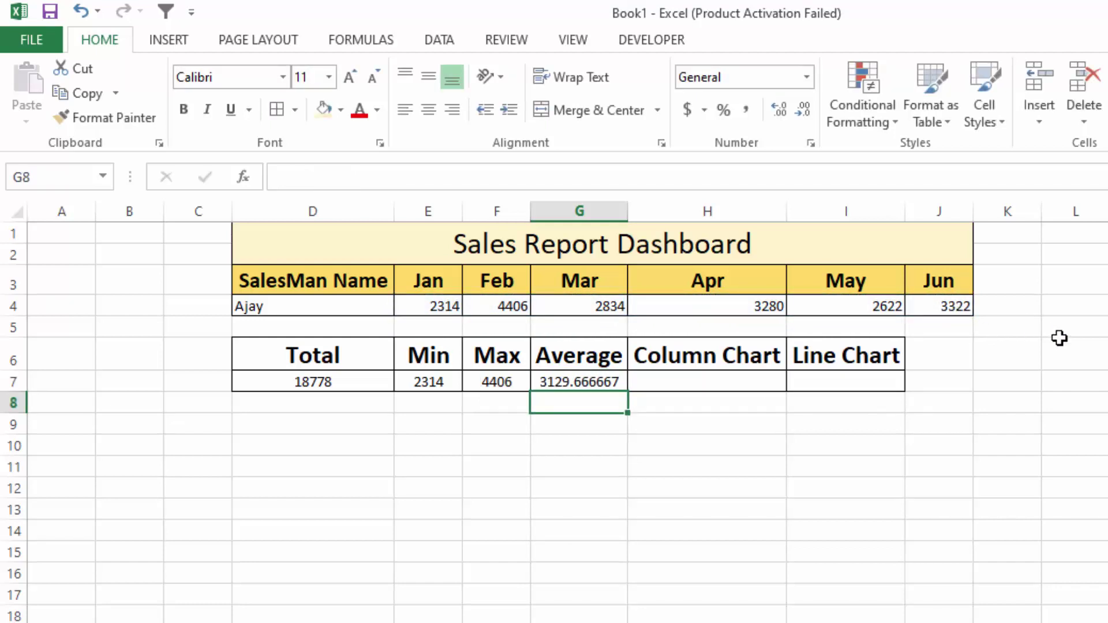
Step: Reduce G7's decimal places to two so the average shows 3129.67
click(611, 381)
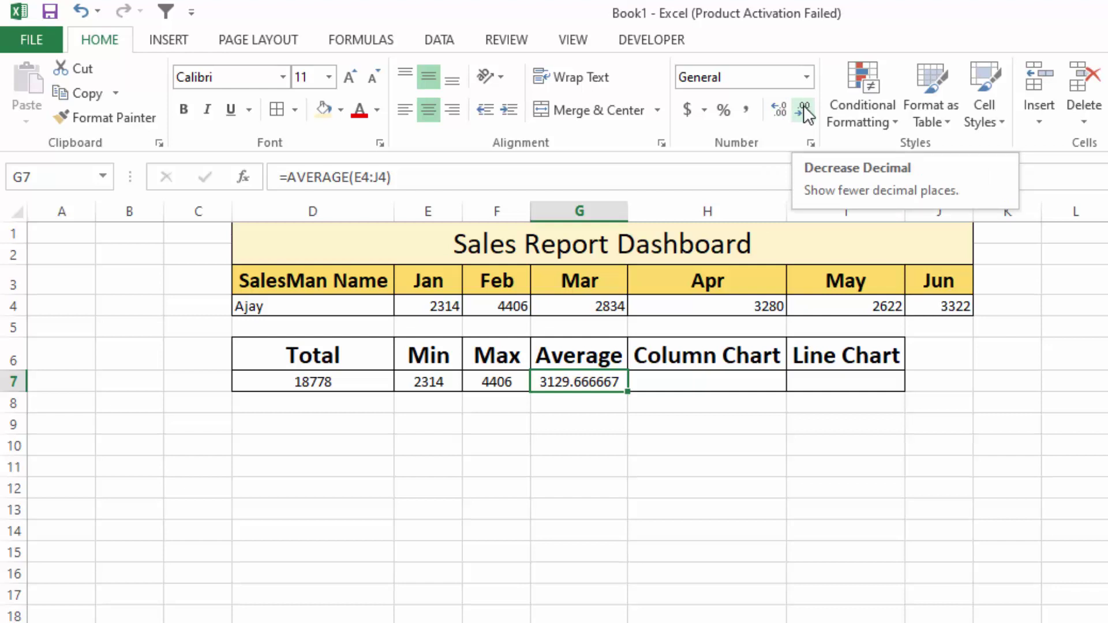
click(803, 105)
click(804, 105)
click(804, 105)
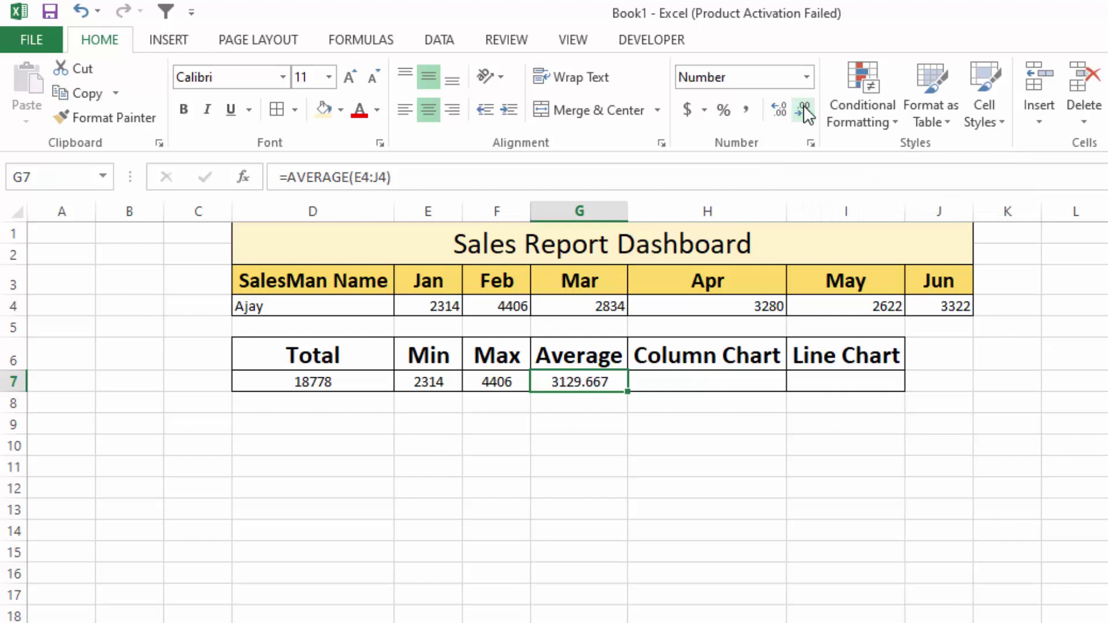
click(804, 105)
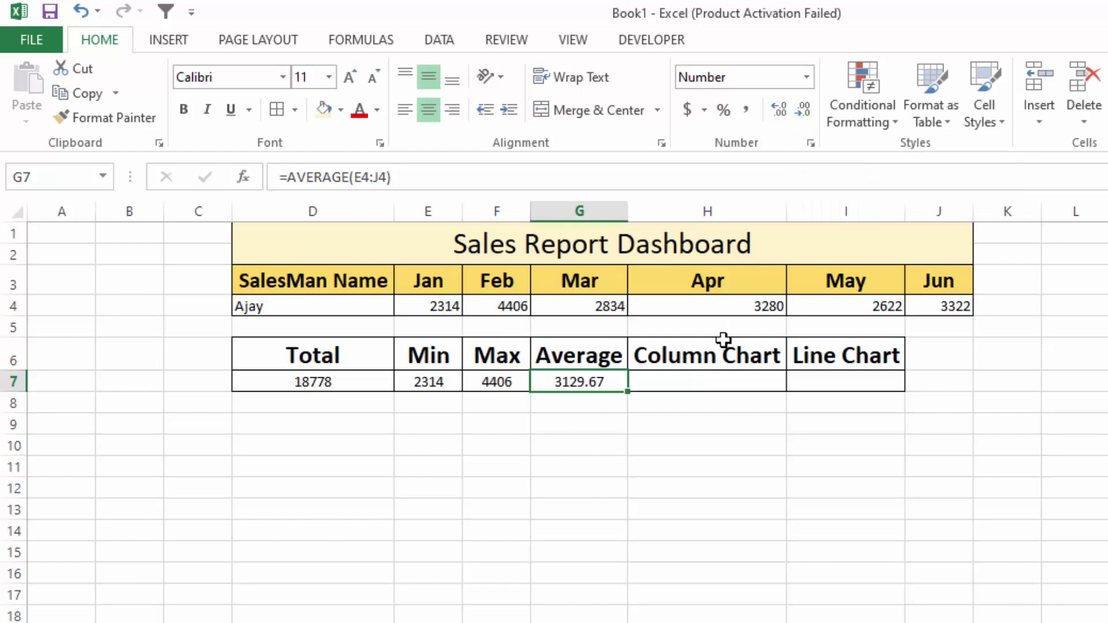
click(722, 379)
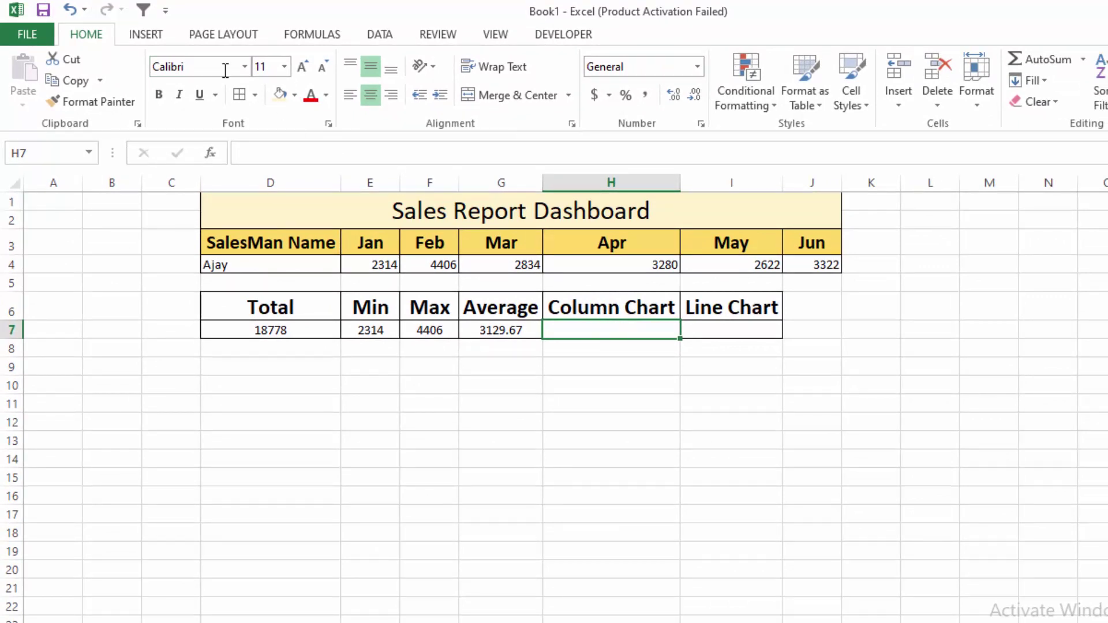
Step: Insert a column sparkline of E4:J4 in H7, then widen column H and heighten row 7
click(149, 38)
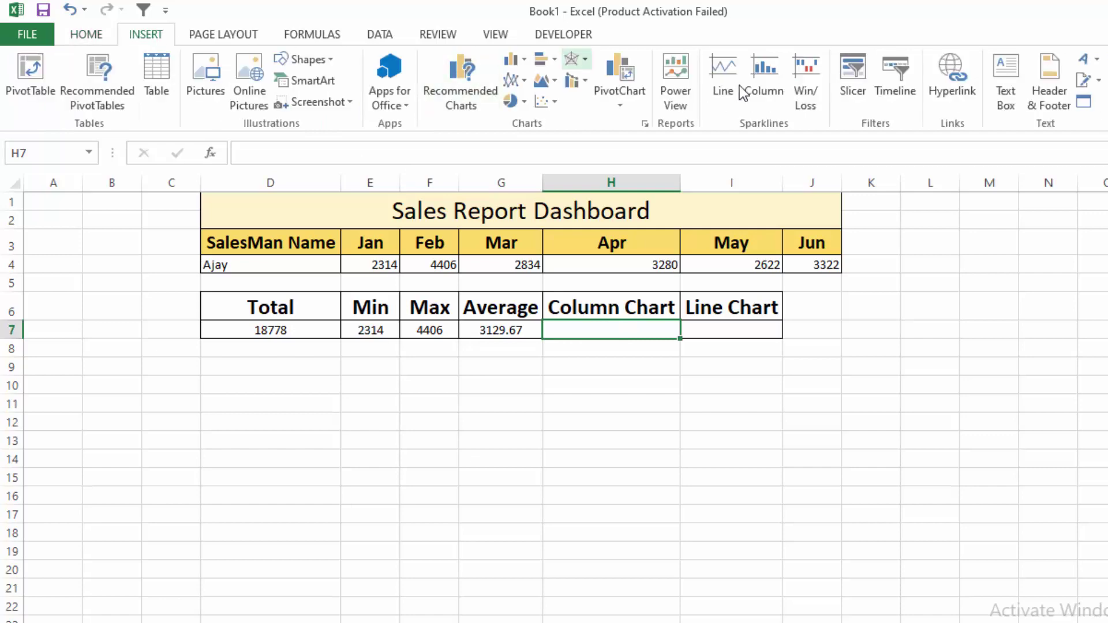
click(783, 100)
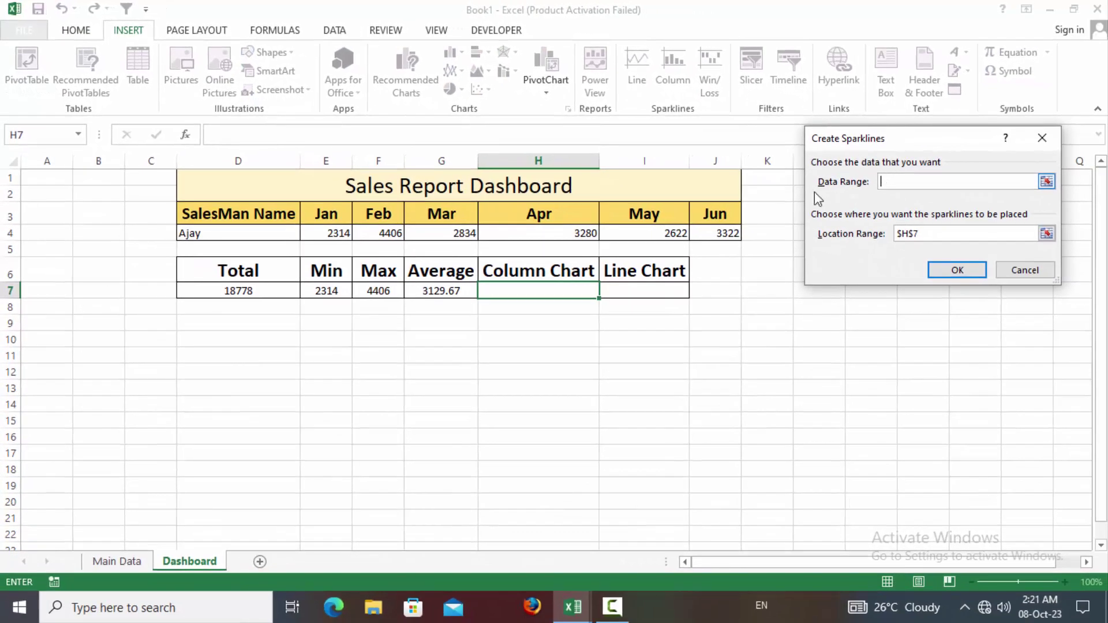
drag(342, 235, 716, 234)
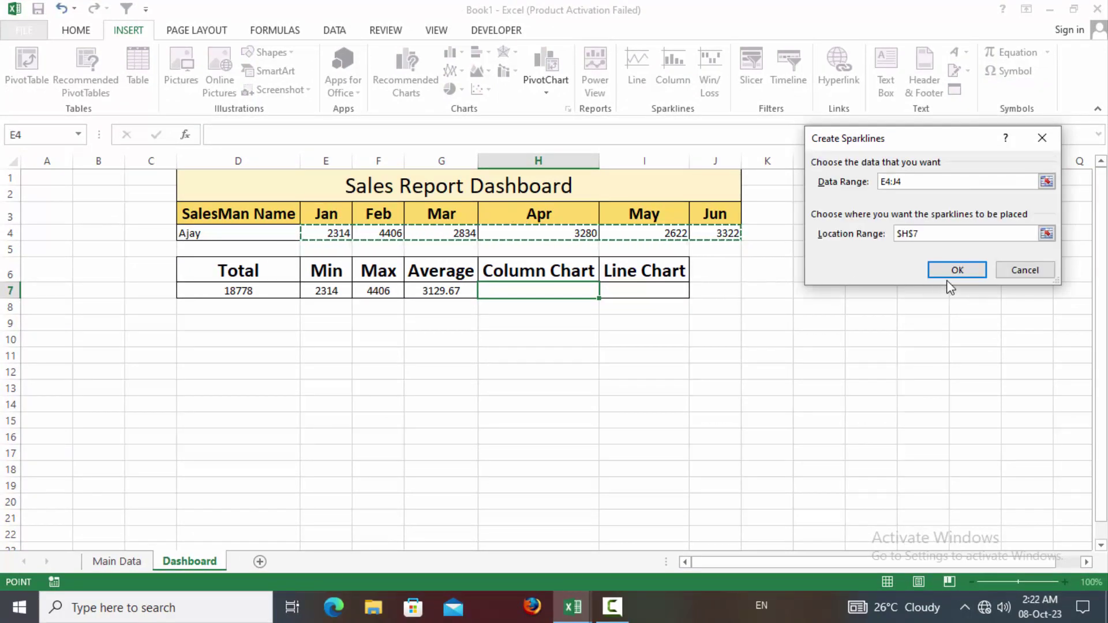
click(951, 274)
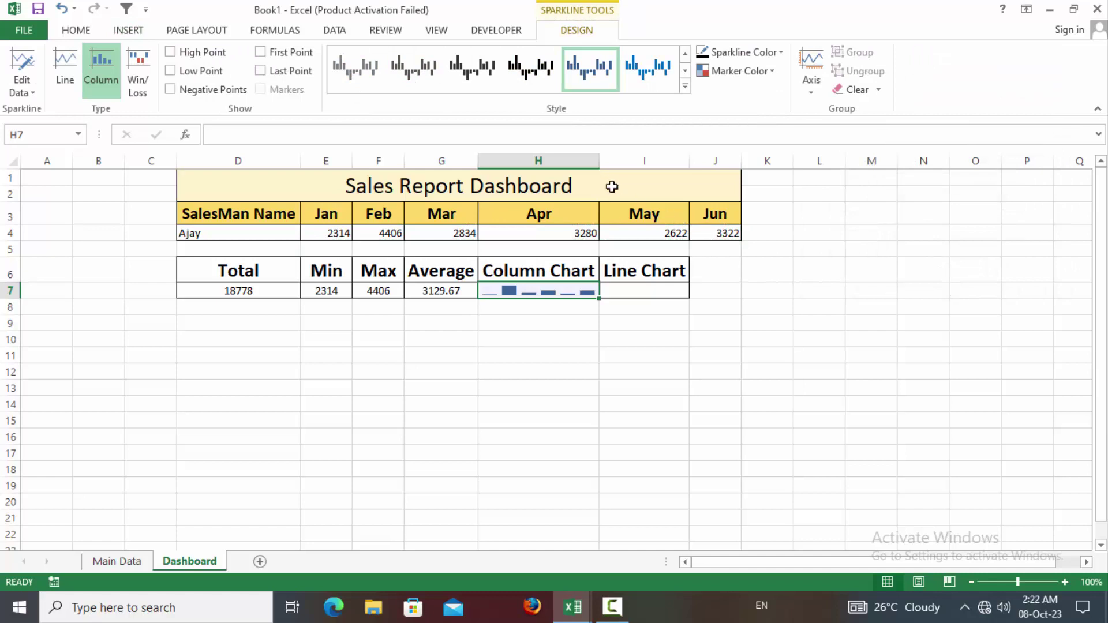
drag(599, 166, 637, 166)
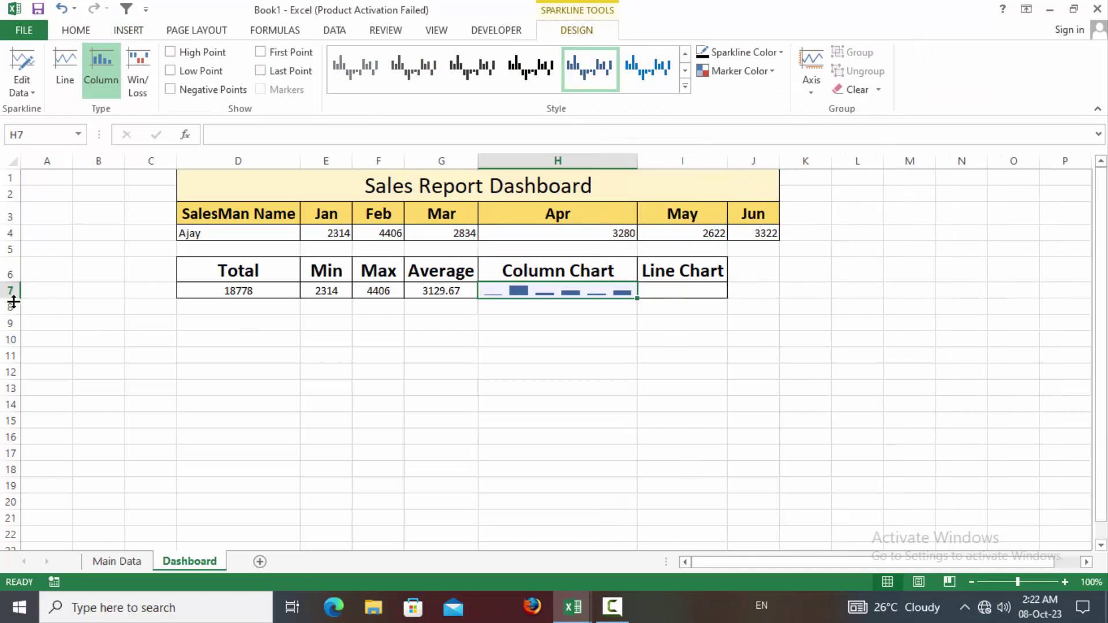
drag(11, 298, 14, 338)
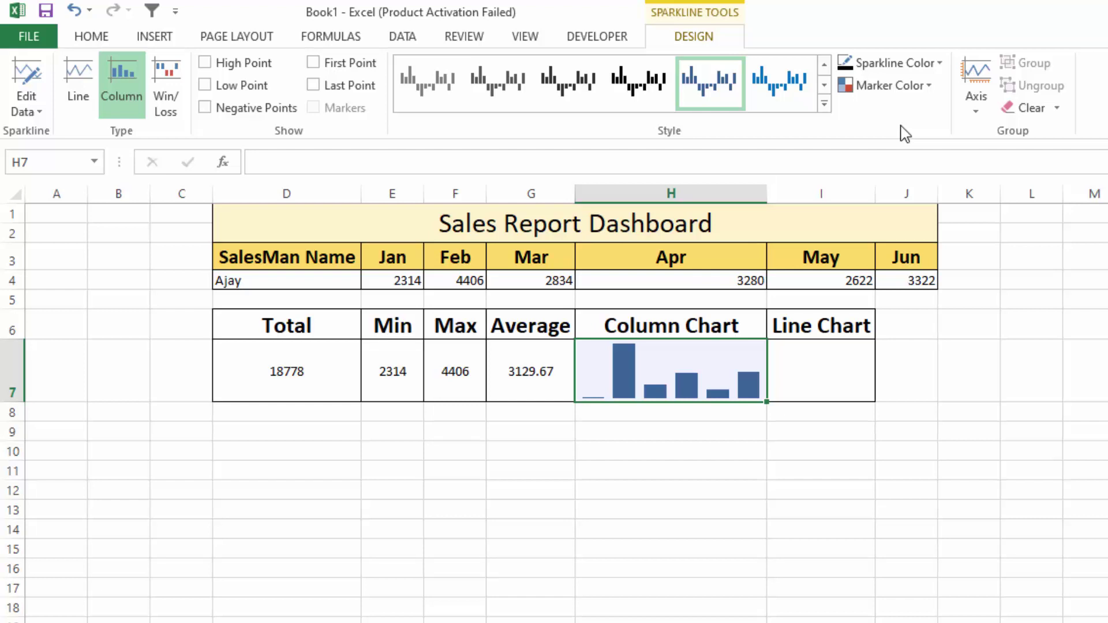
Step: Set the H7 sparkline's High Point marker to green and Low Point marker to red
click(922, 87)
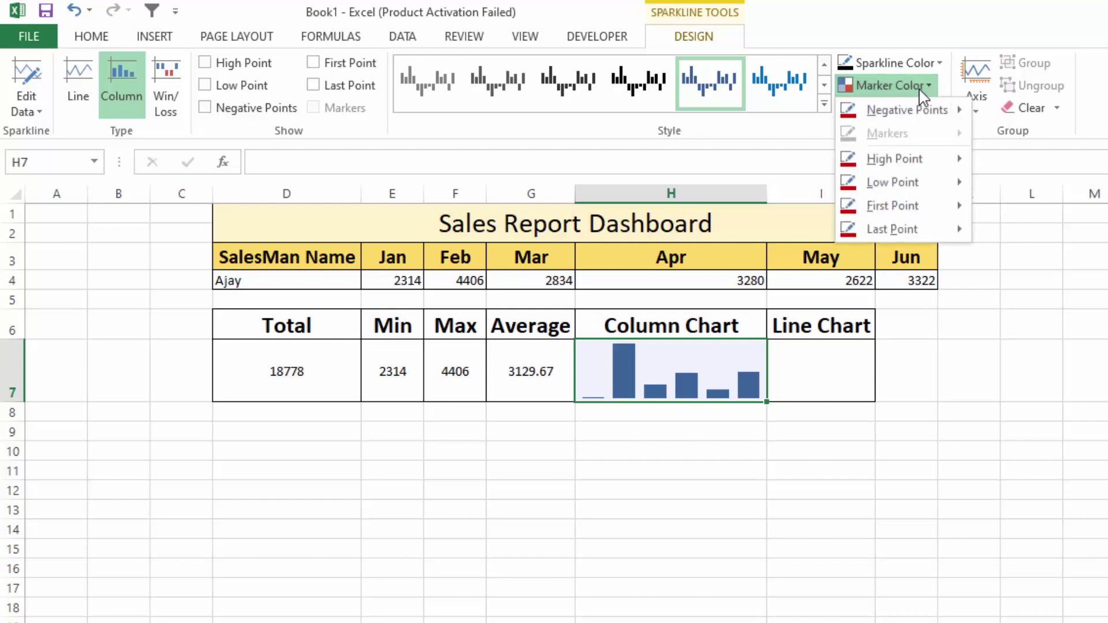
mouse_move(895, 158)
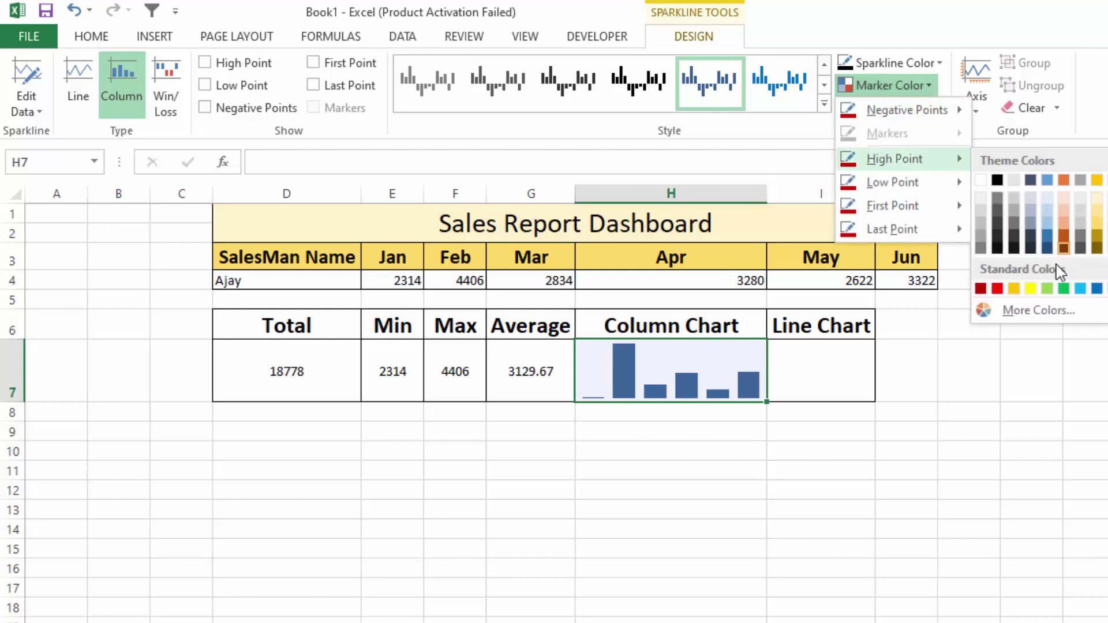
click(1064, 289)
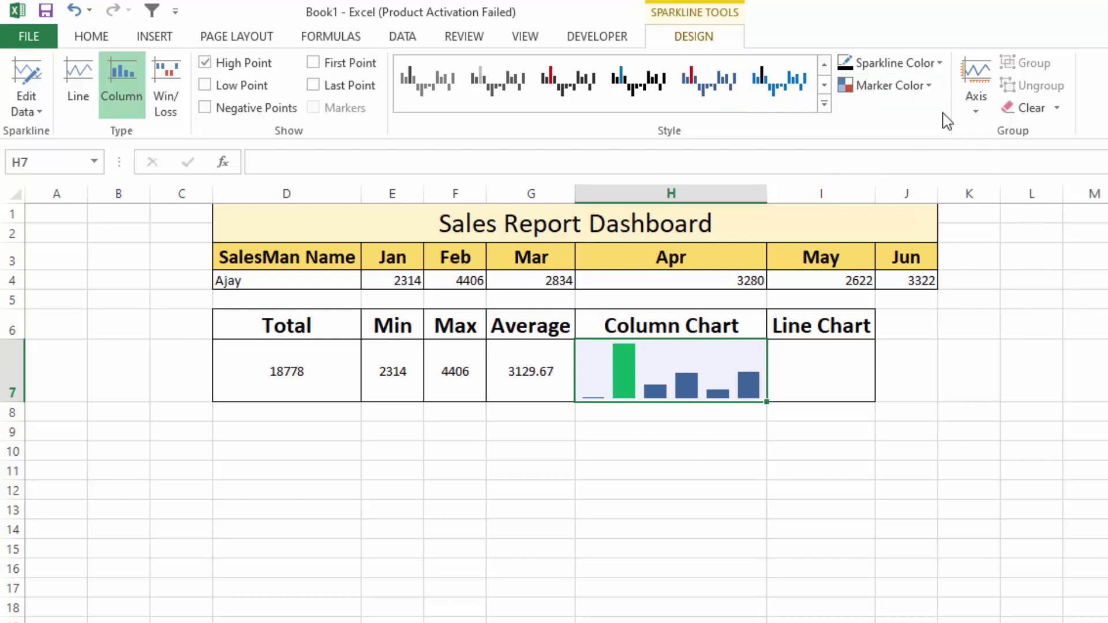
click(922, 86)
mouse_move(893, 181)
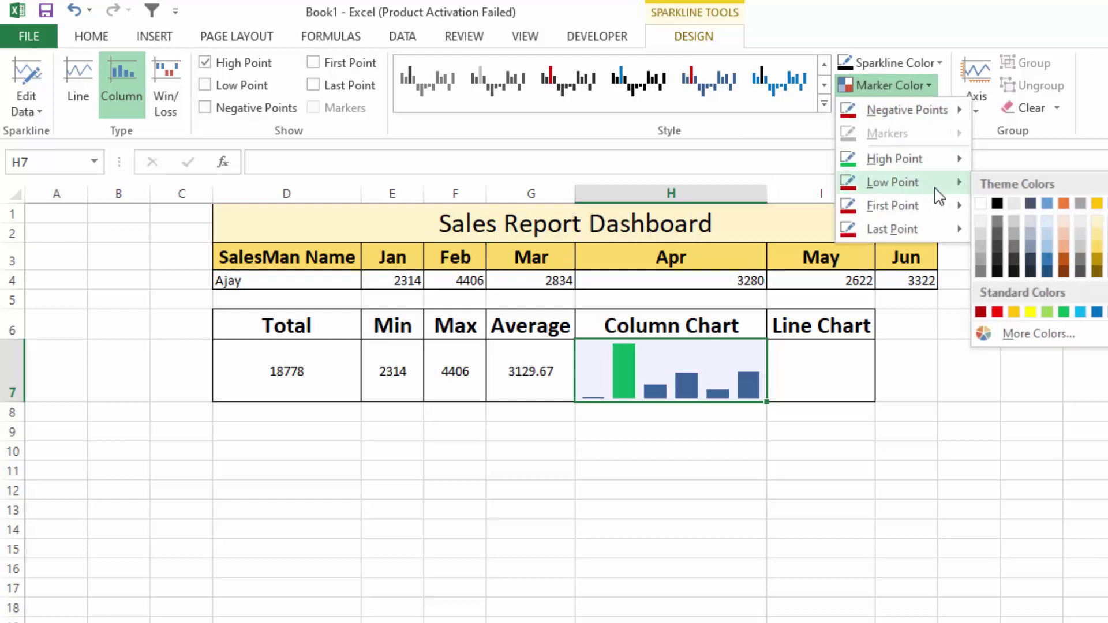
click(998, 312)
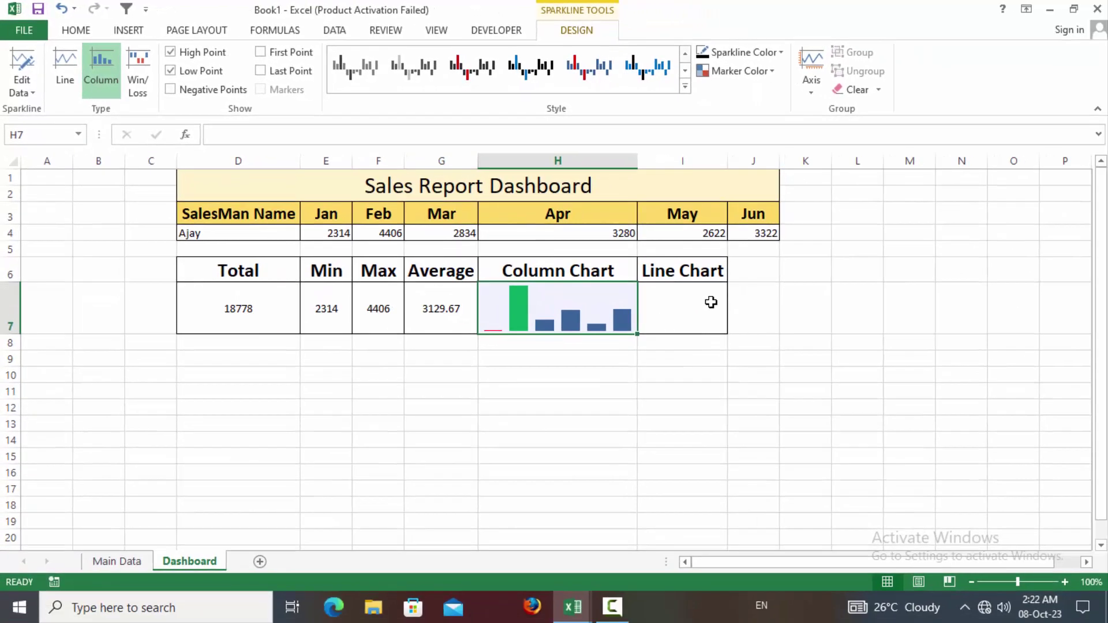
click(711, 303)
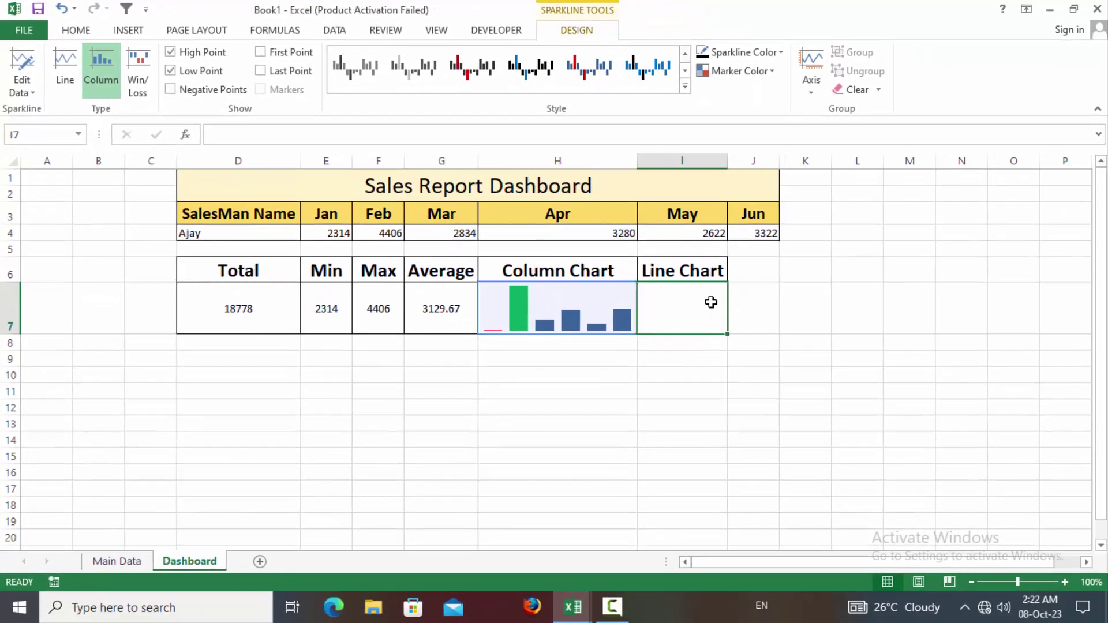
Step: Insert a line sparkline in I7 with data range E4:J4 and widen column I slightly
click(141, 33)
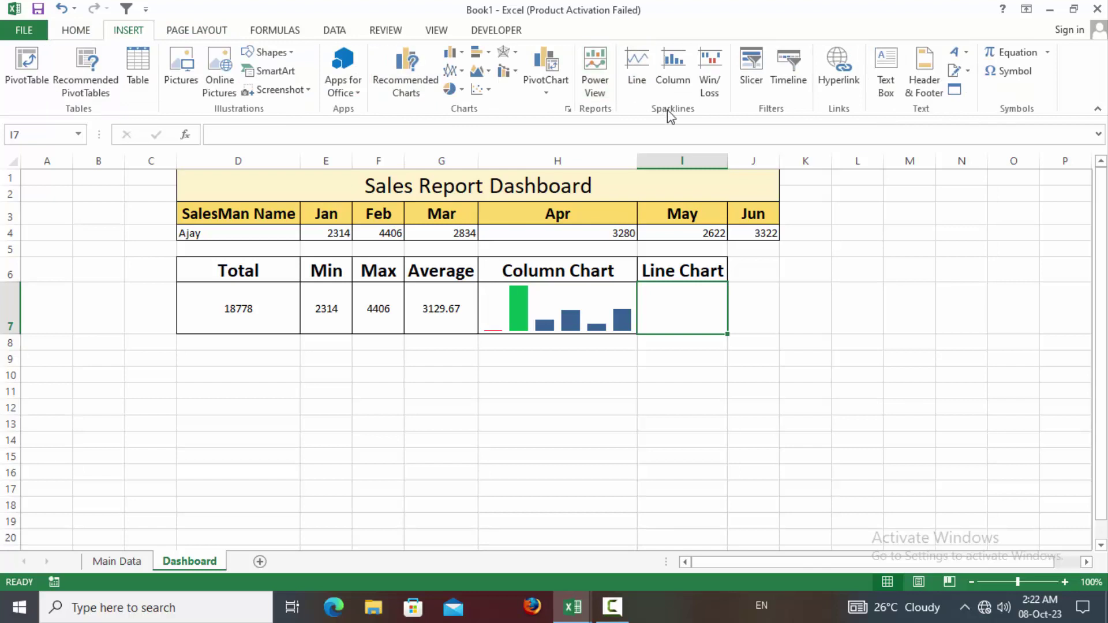
click(636, 78)
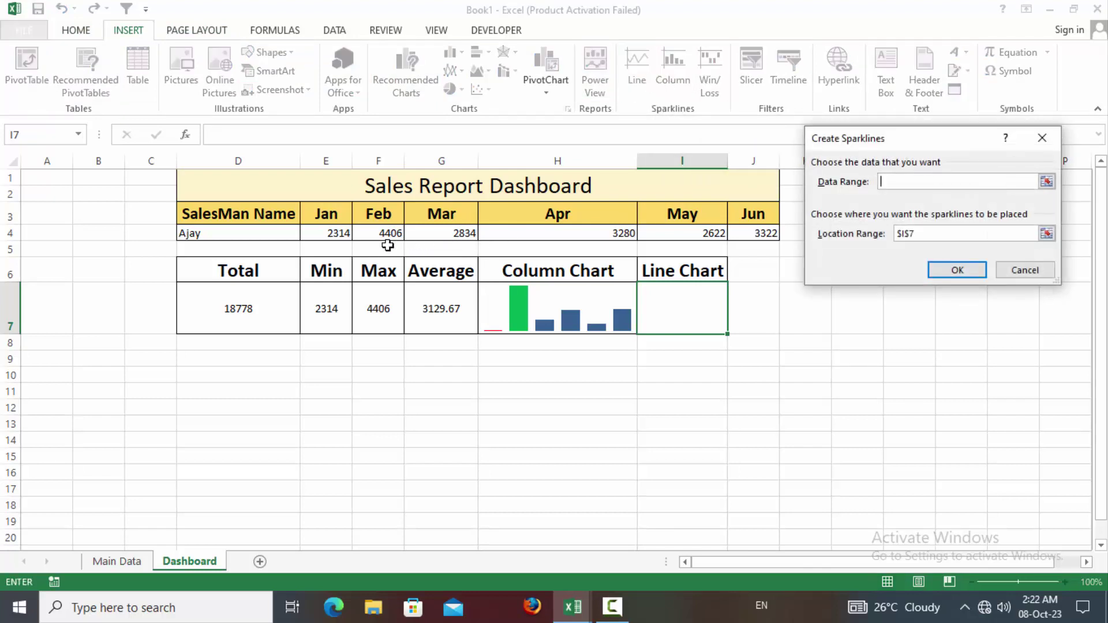
drag(336, 233, 694, 245)
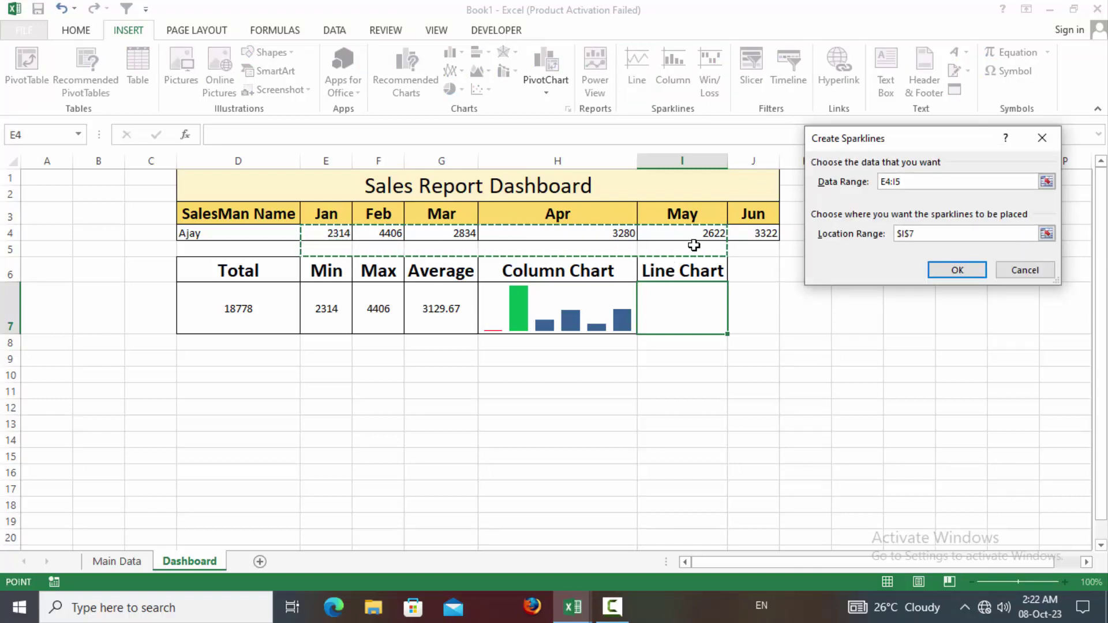
key(shift+Up)
key(shift+Right)
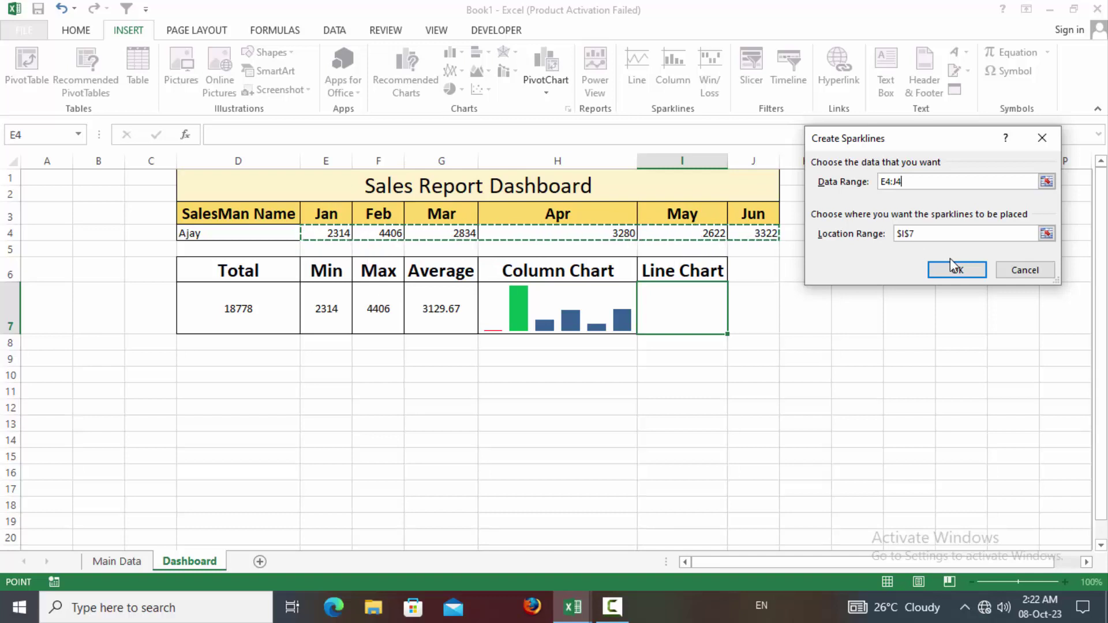
click(958, 269)
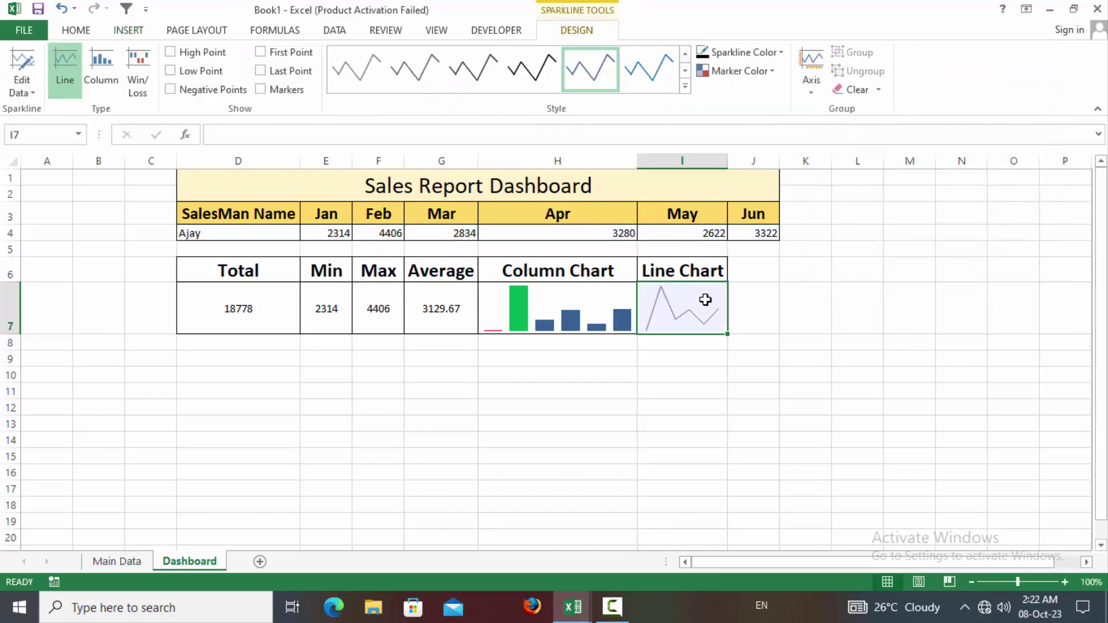
drag(730, 164, 747, 163)
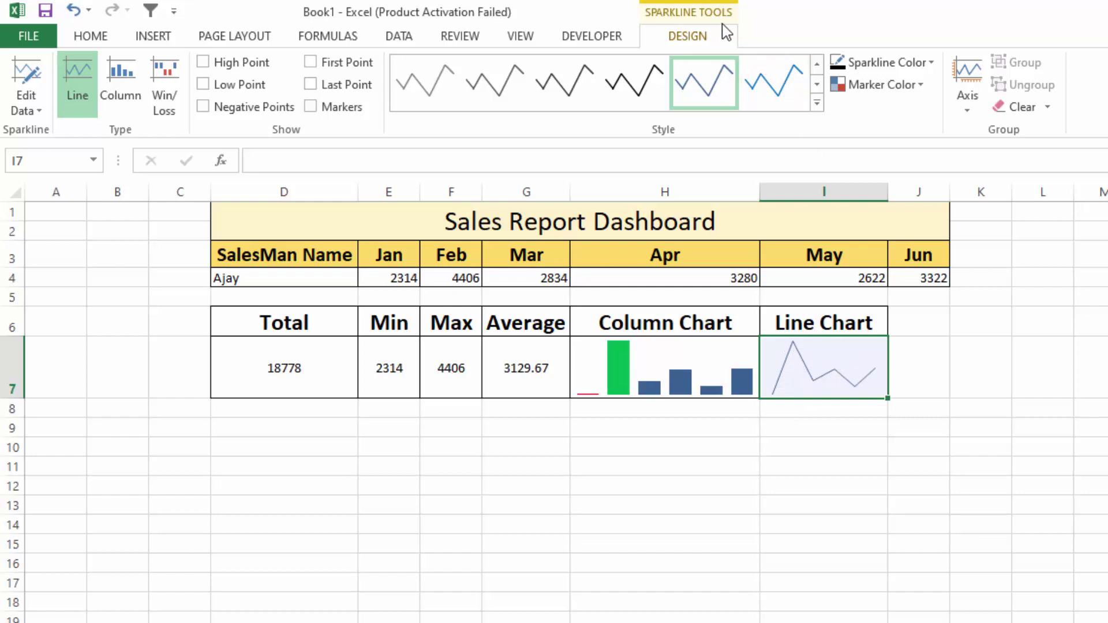
Step: Increase the I7 line sparkline's weight and set High Point green, Low Point red markers
click(904, 70)
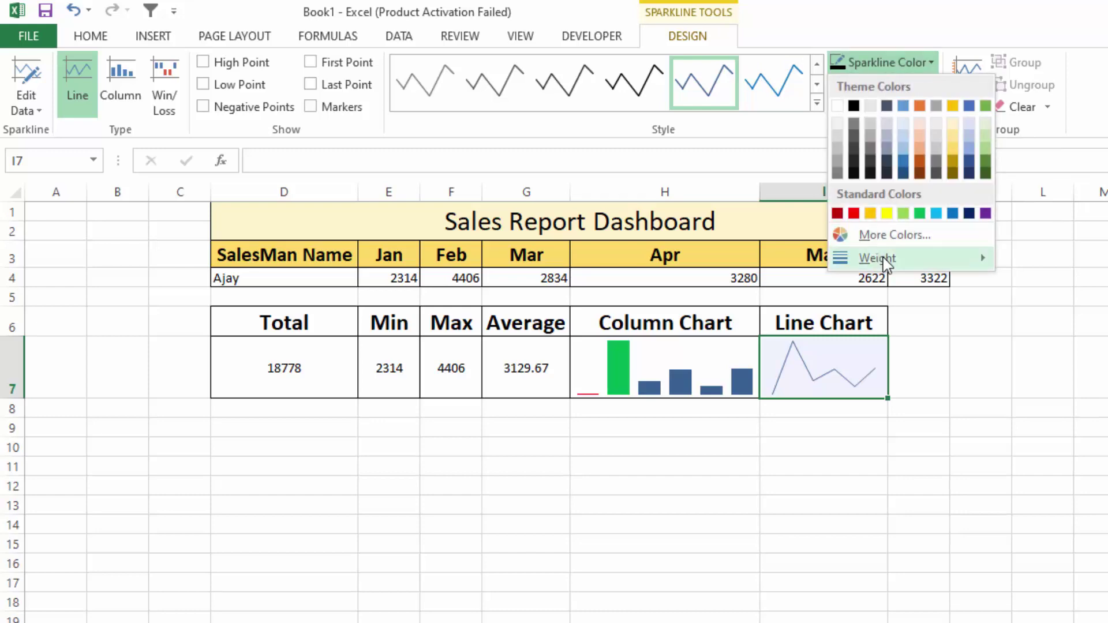
mouse_move(861, 245)
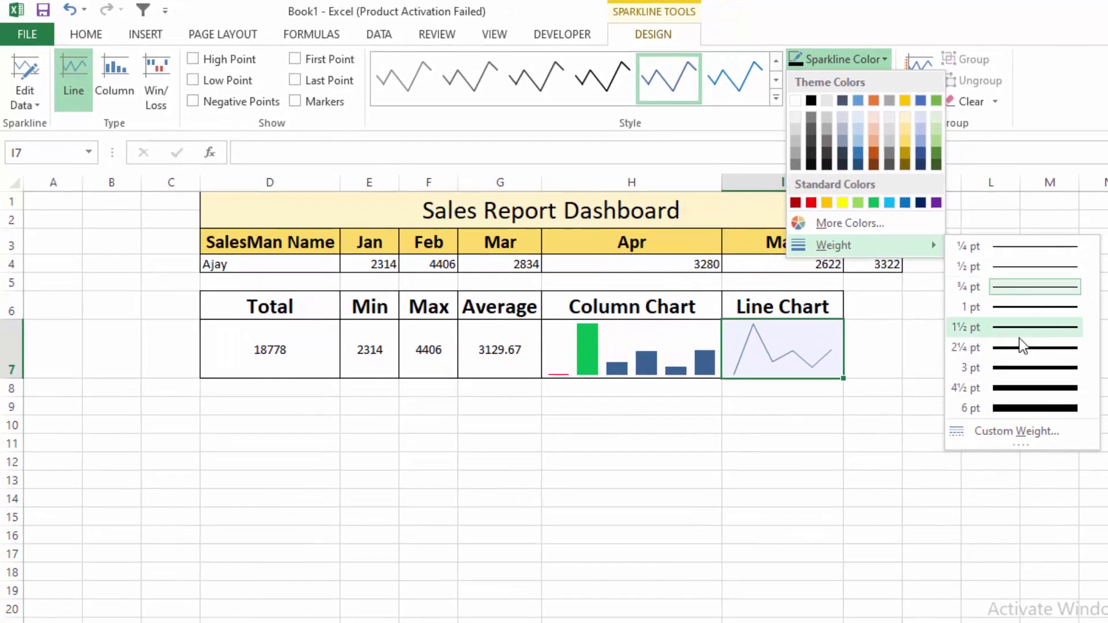
click(1023, 368)
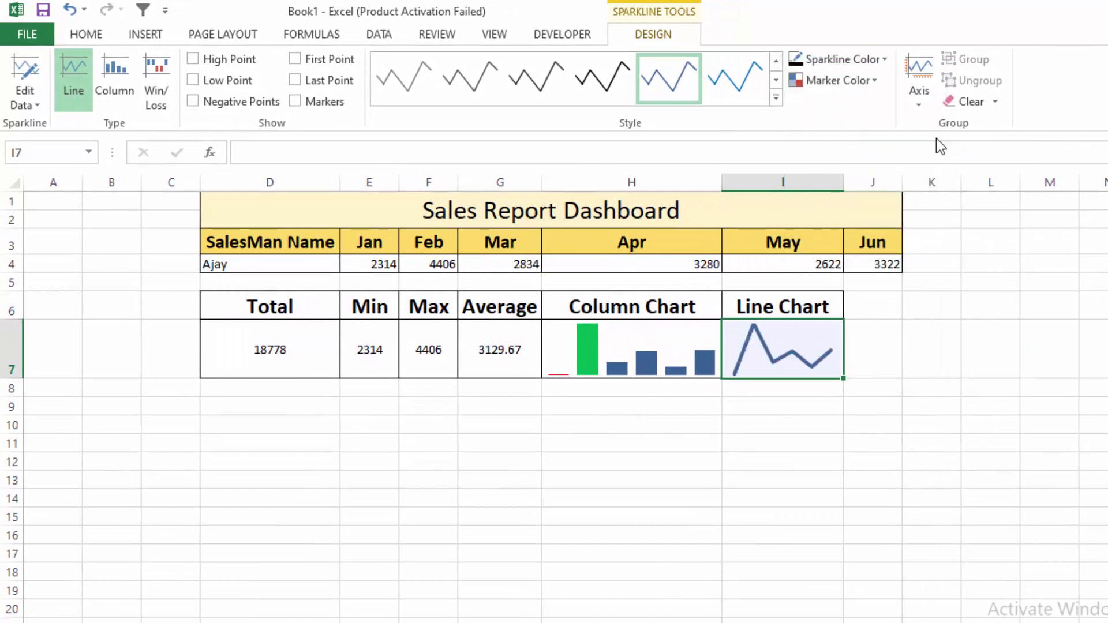
click(870, 82)
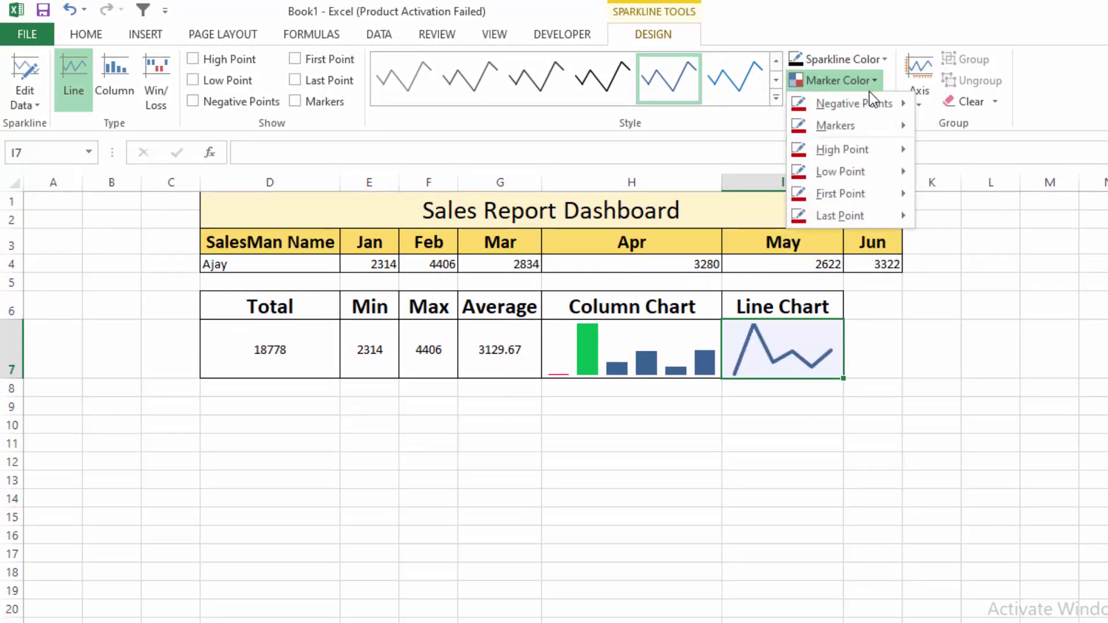
mouse_move(844, 150)
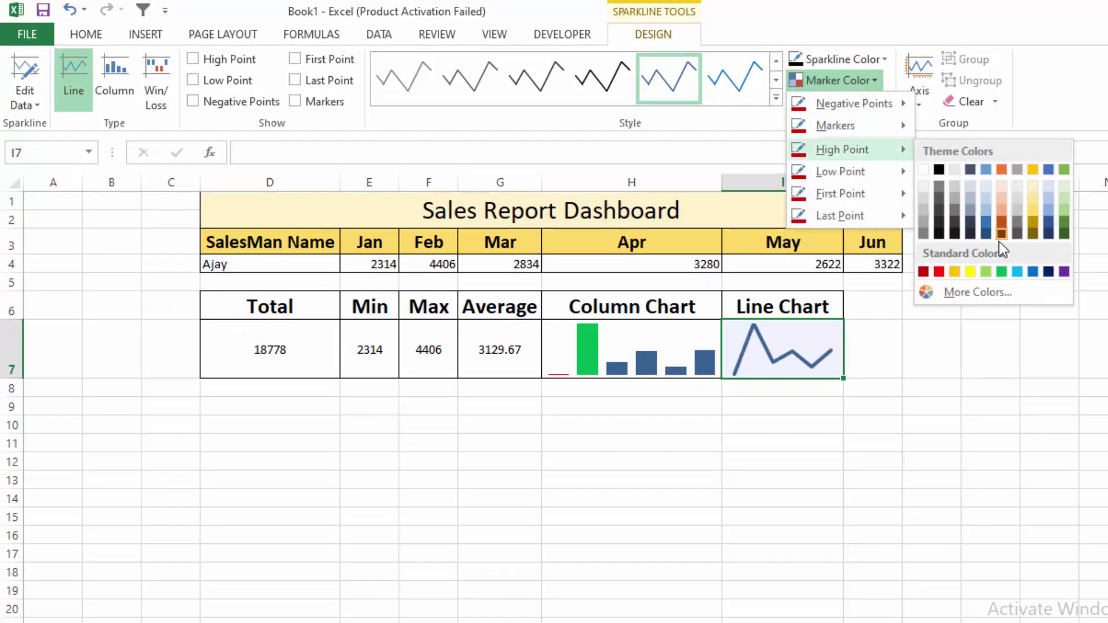
click(1002, 272)
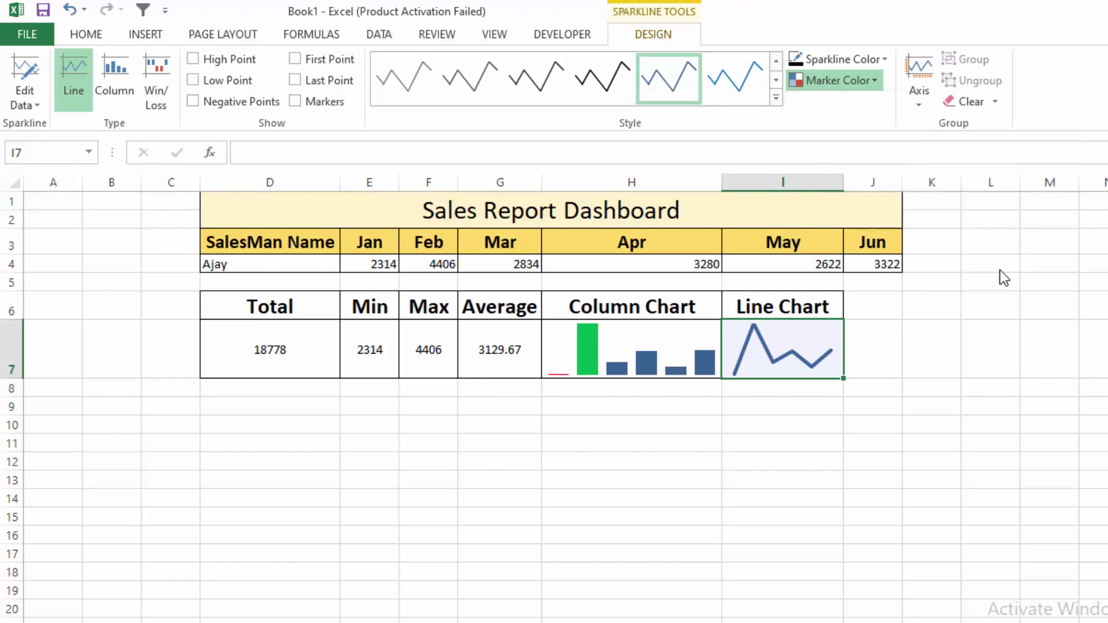
click(871, 88)
mouse_move(840, 171)
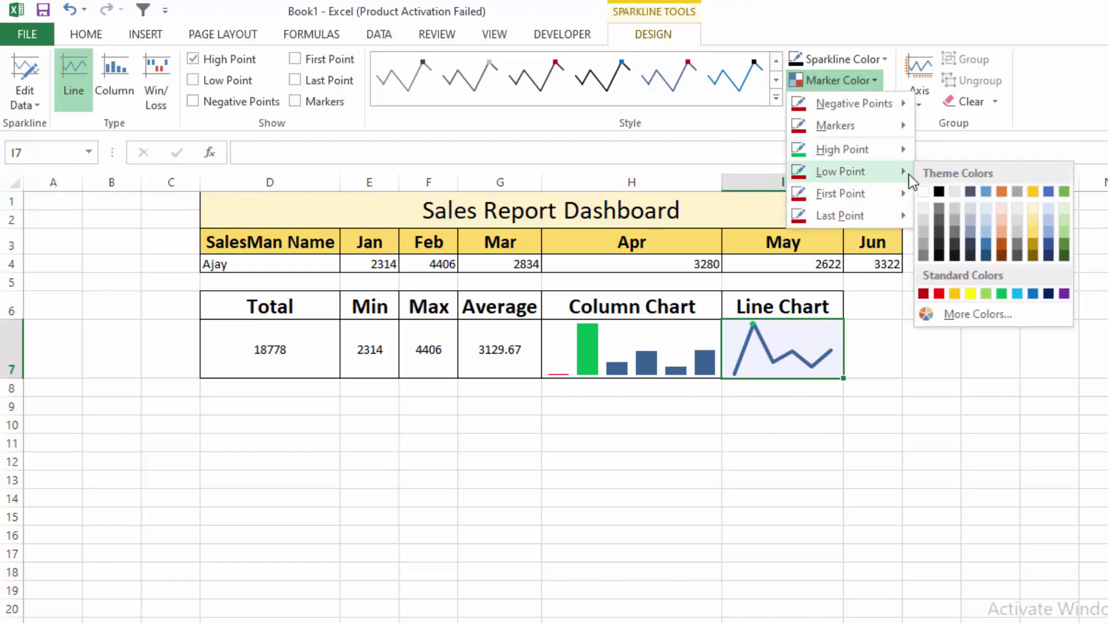
click(939, 294)
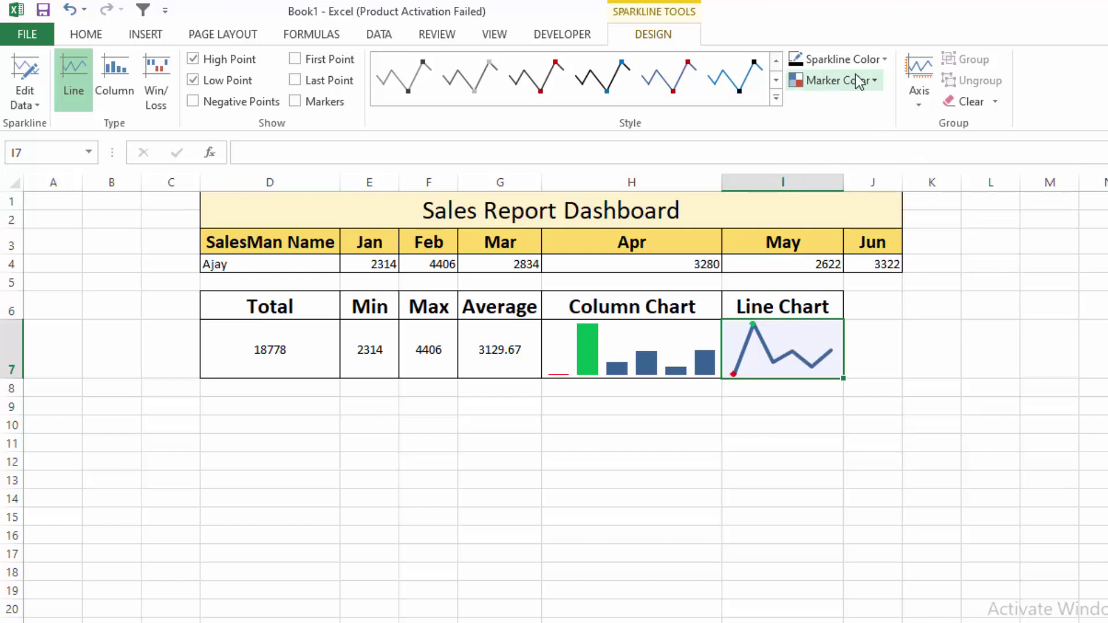
click(728, 443)
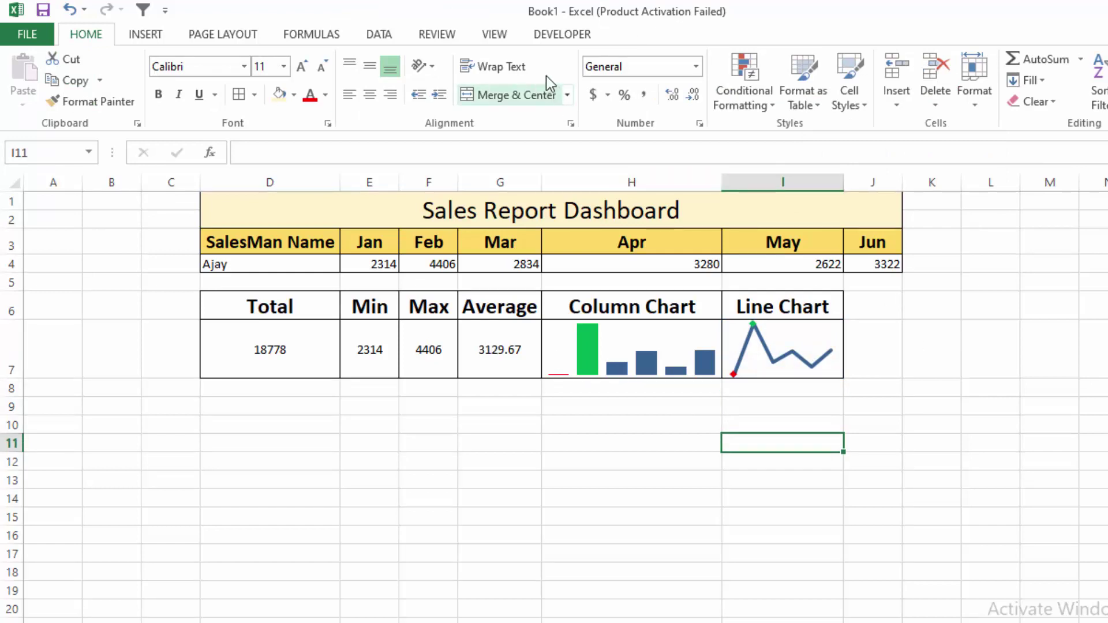
Step: Turn off worksheet gridlines on the dashboard sheet and select salesman cell D4
click(495, 35)
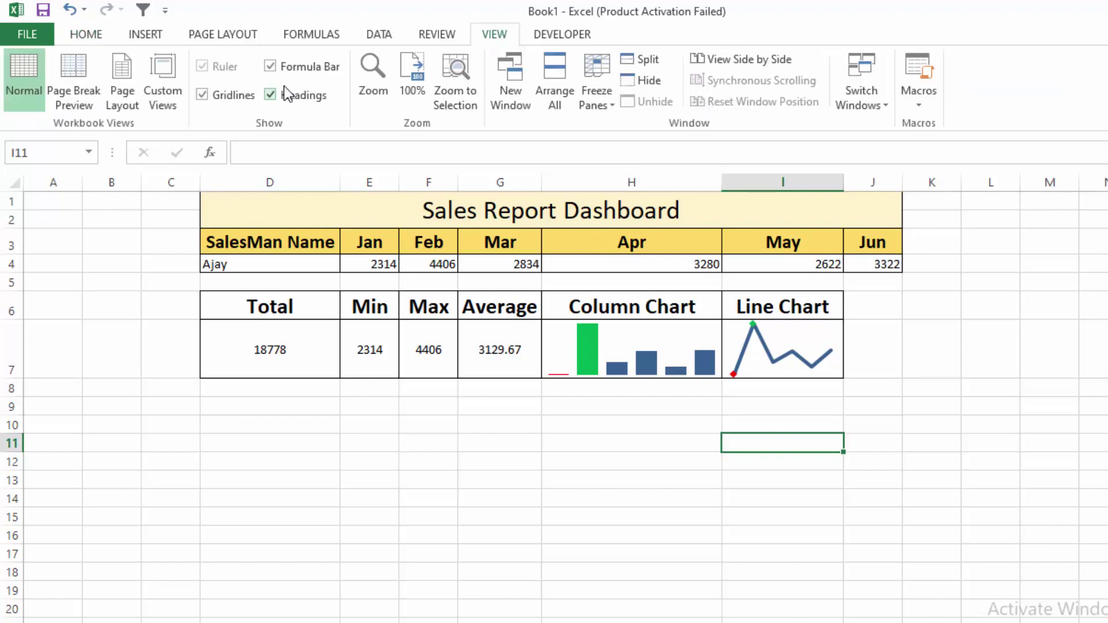
click(214, 98)
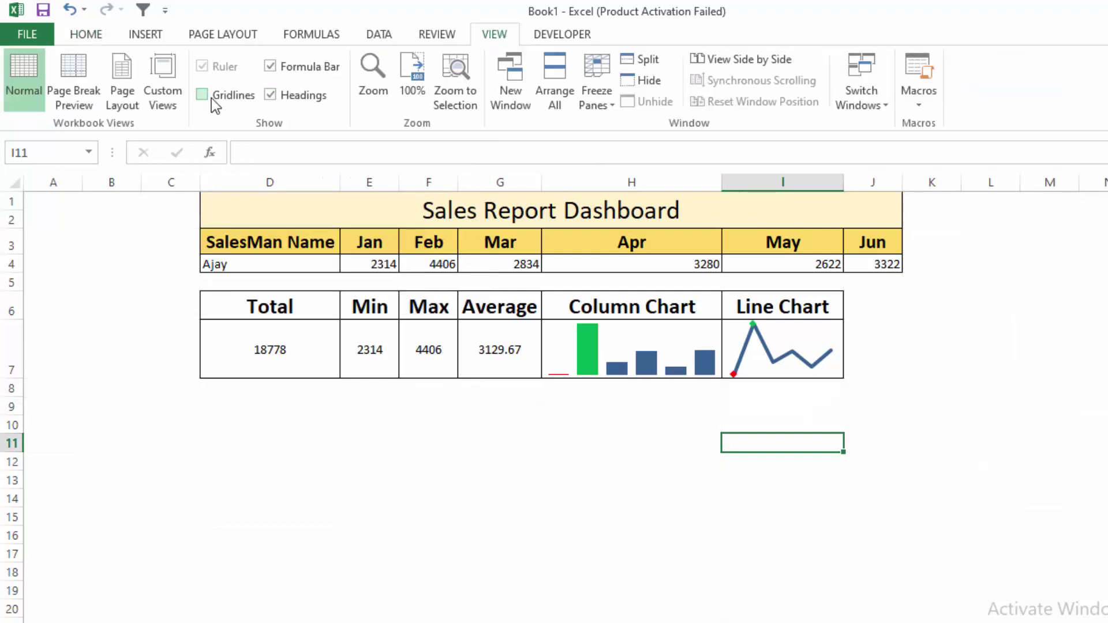
click(327, 263)
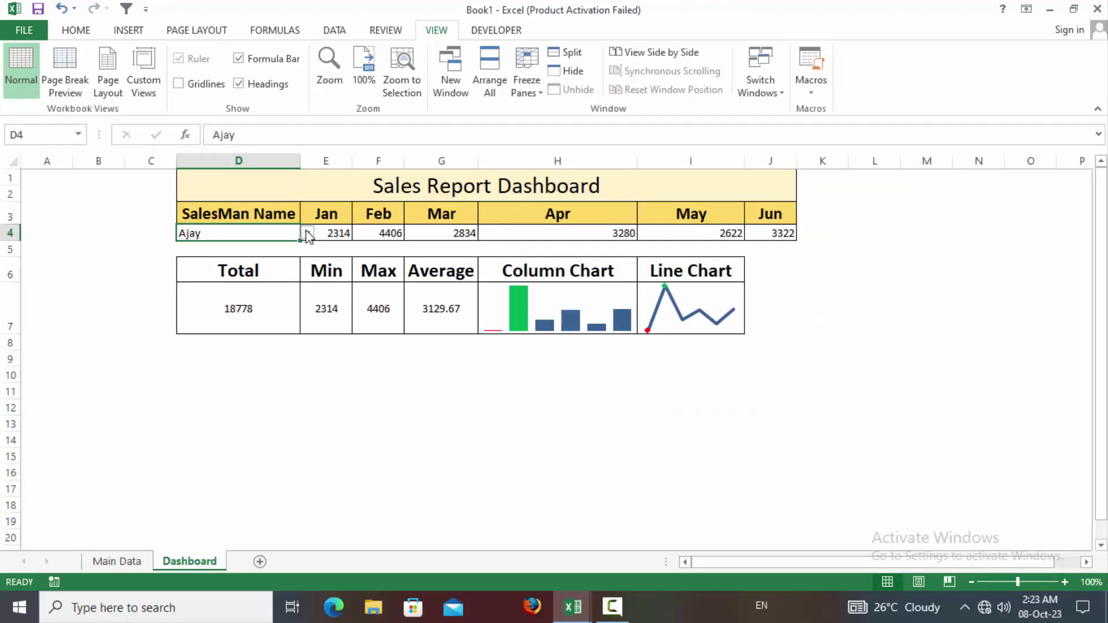
Step: Switch the D4 salesman dropdown to Rahul, then Nandan, then Chaman to test the dashboard
click(308, 235)
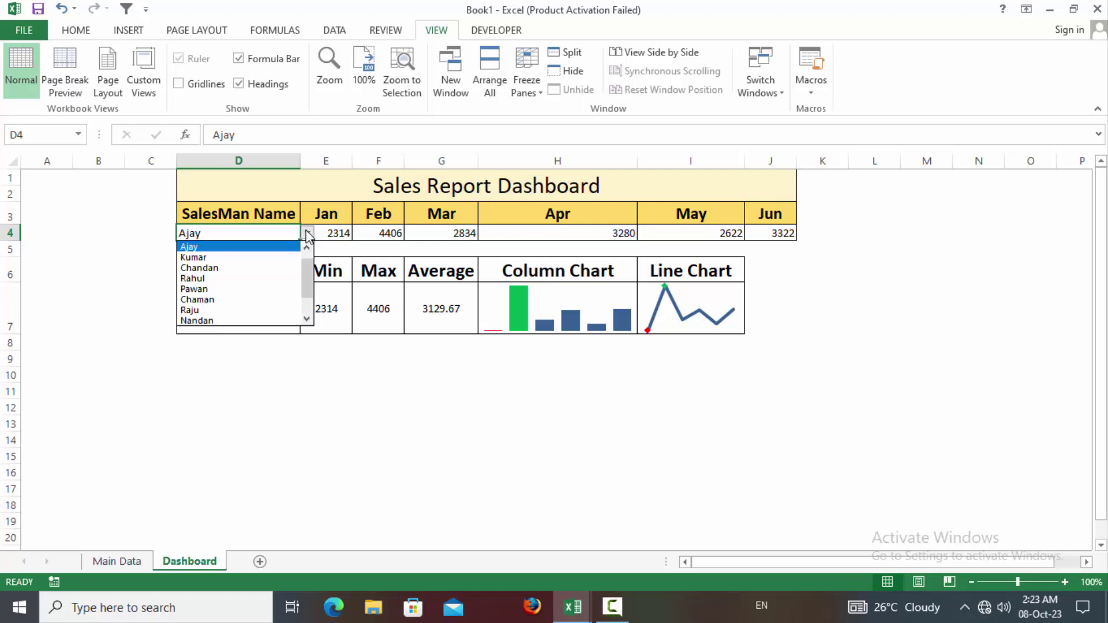
click(250, 283)
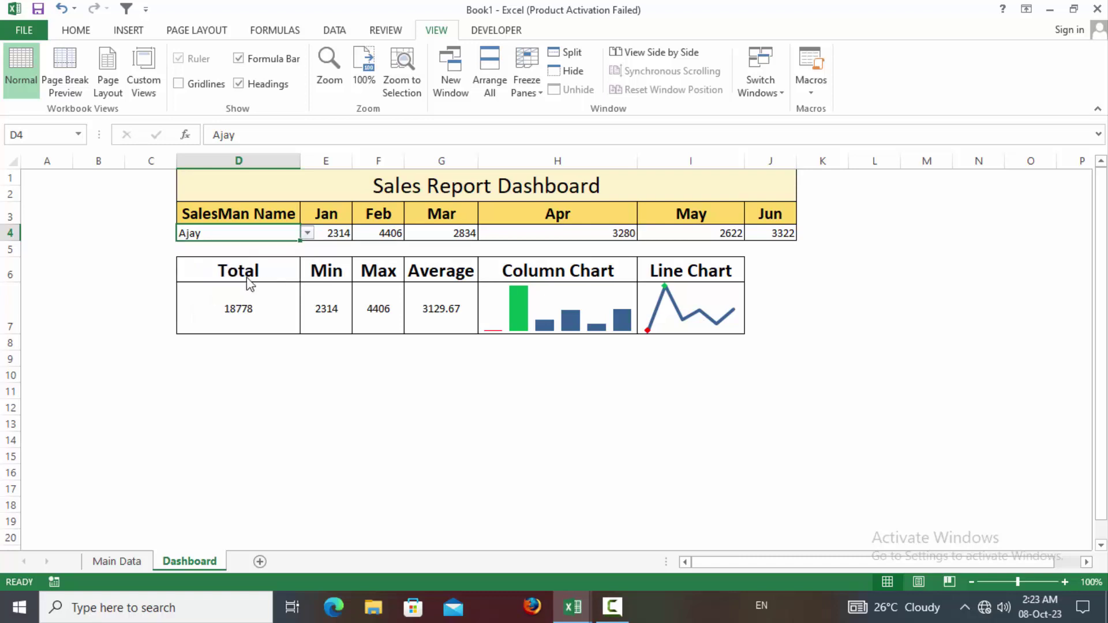
click(307, 234)
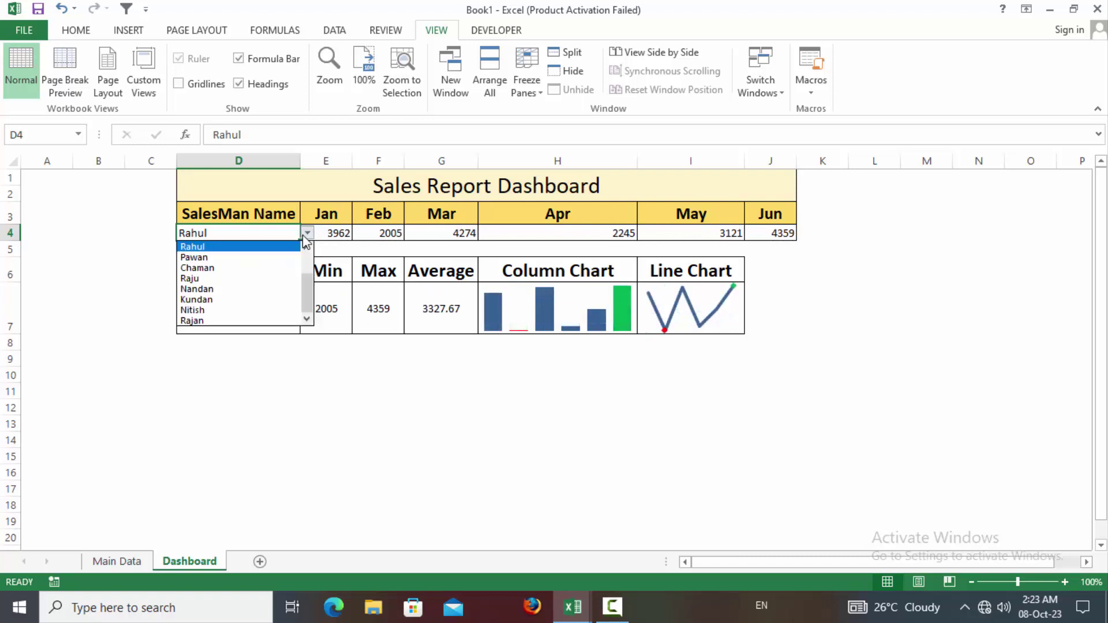
click(213, 288)
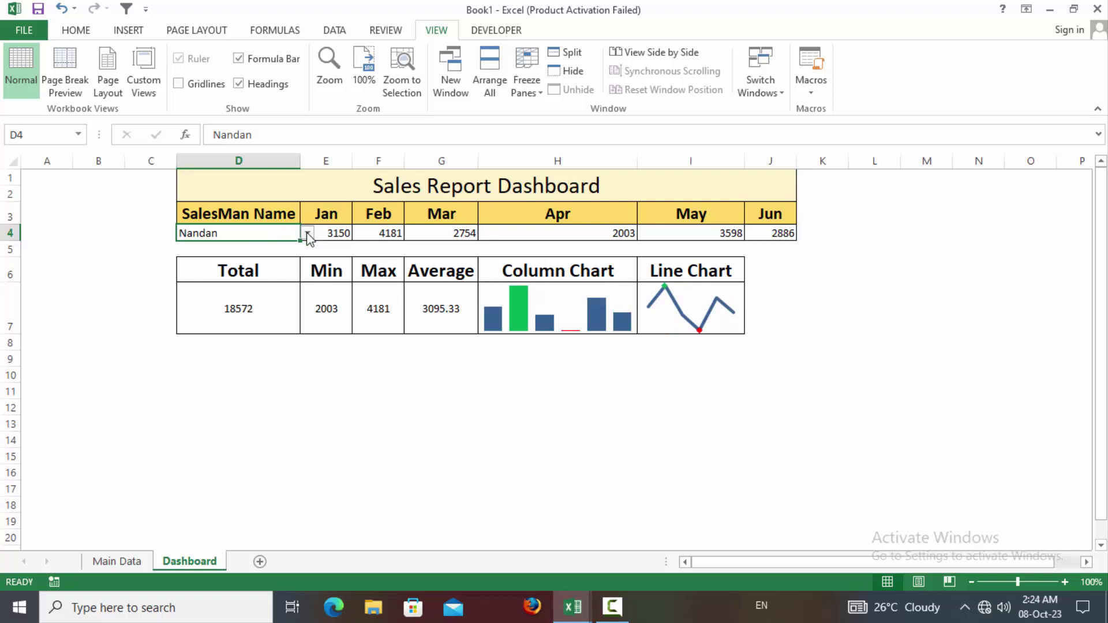
click(309, 234)
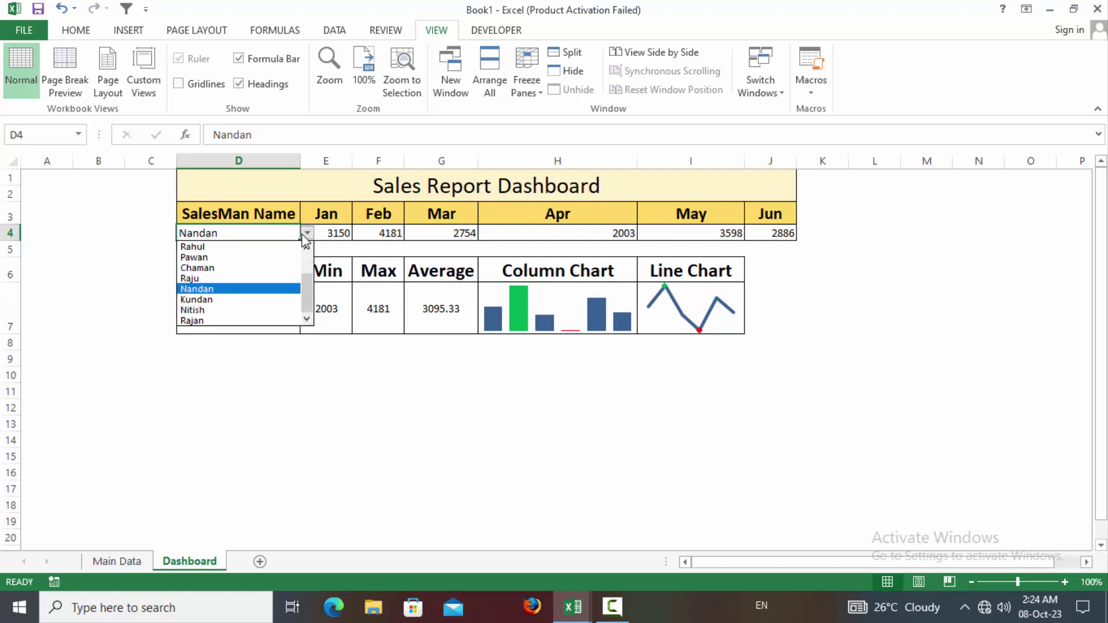
click(238, 269)
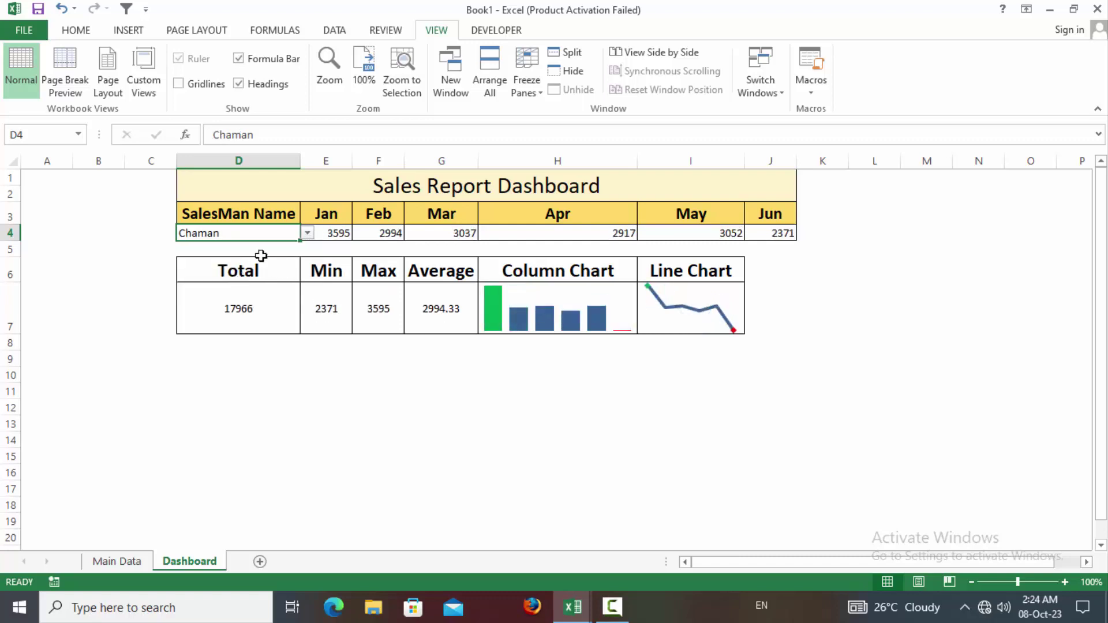
Step: Cycle D4 through Nandan and Chaman again, finishing on Pawan (Total 18331, Max 4256)
click(308, 234)
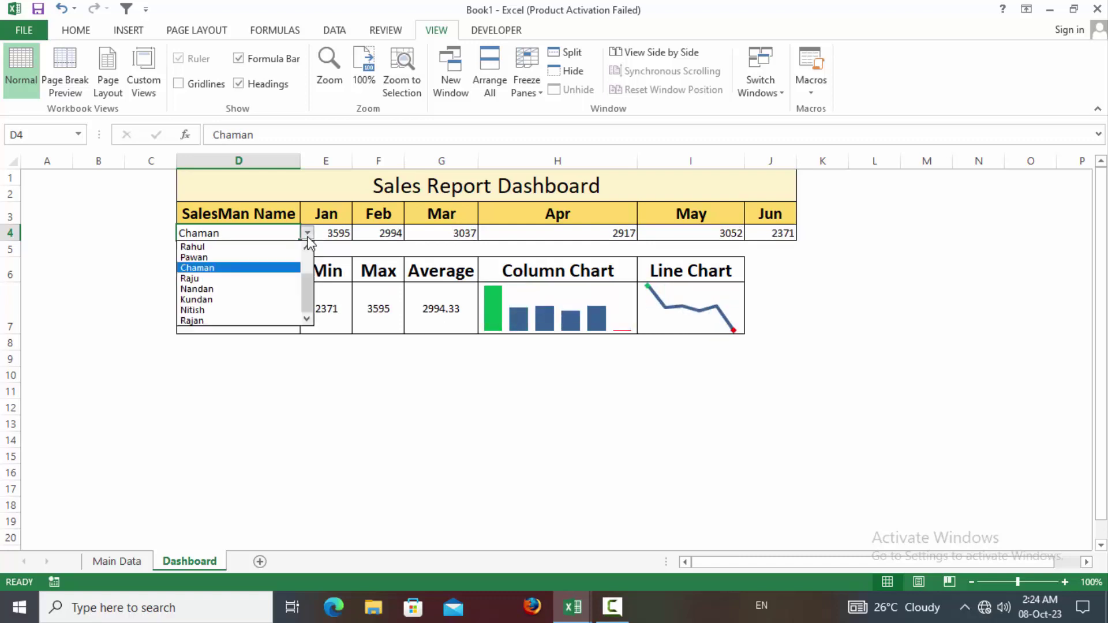
click(235, 289)
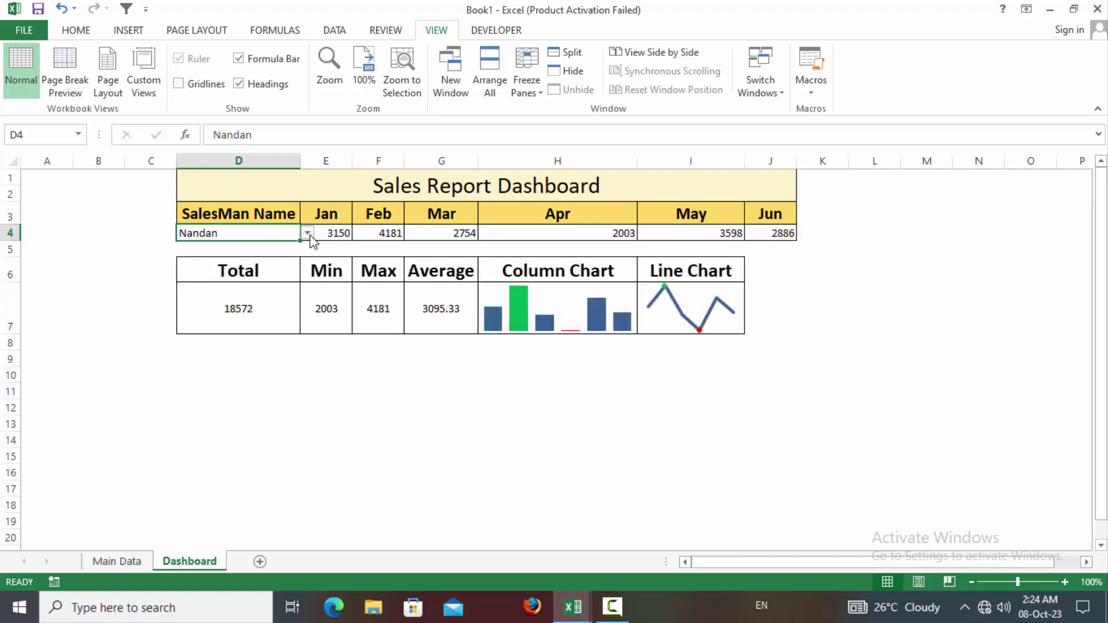
click(308, 235)
click(230, 268)
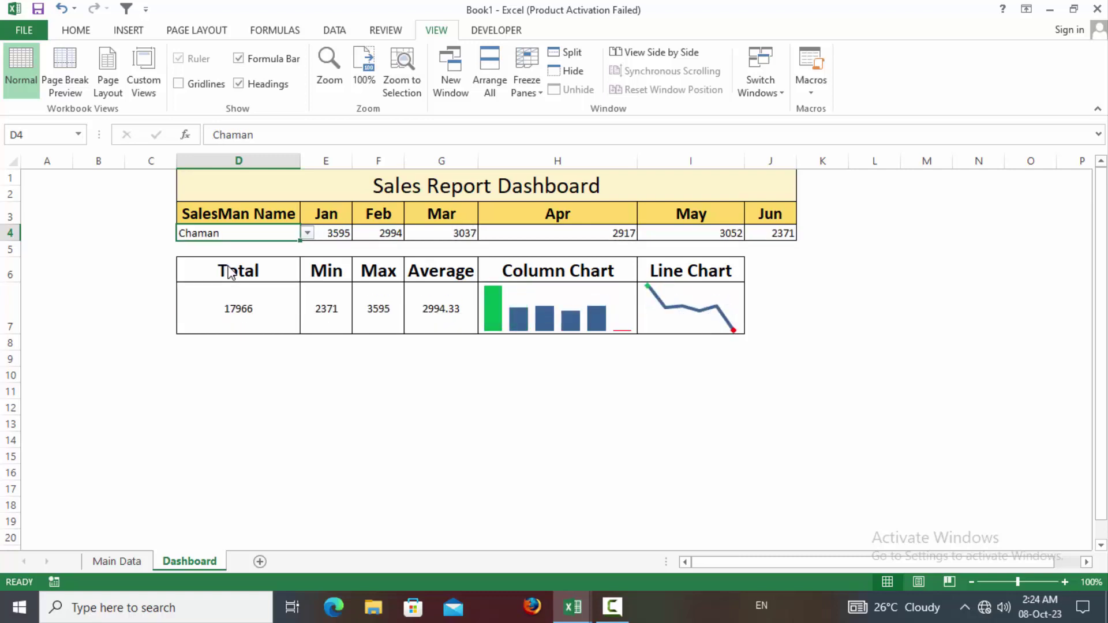
click(308, 234)
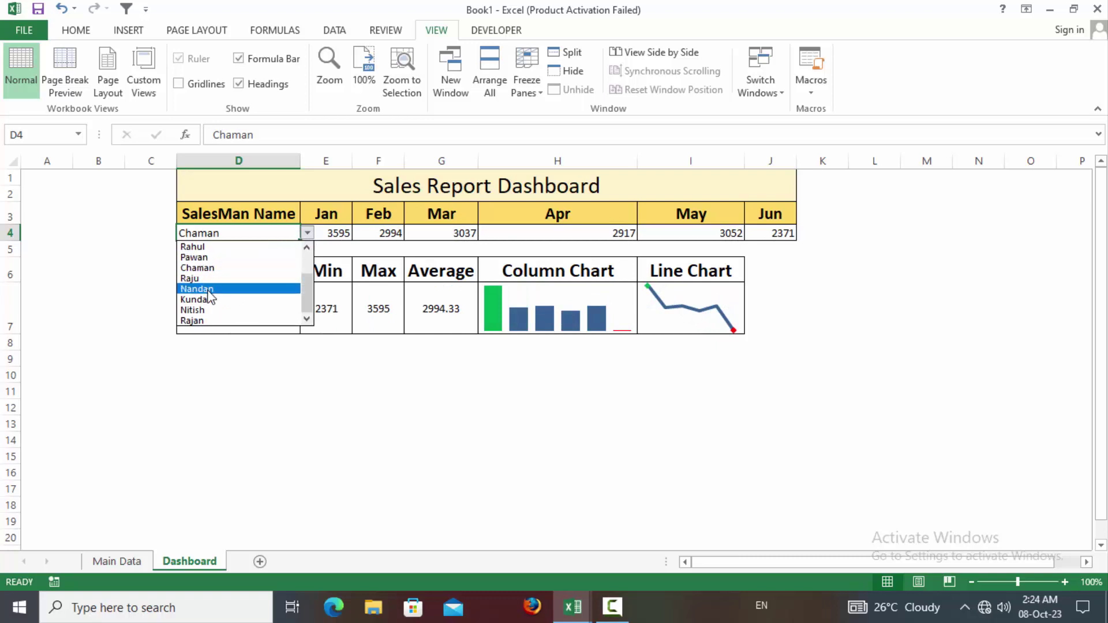
click(211, 289)
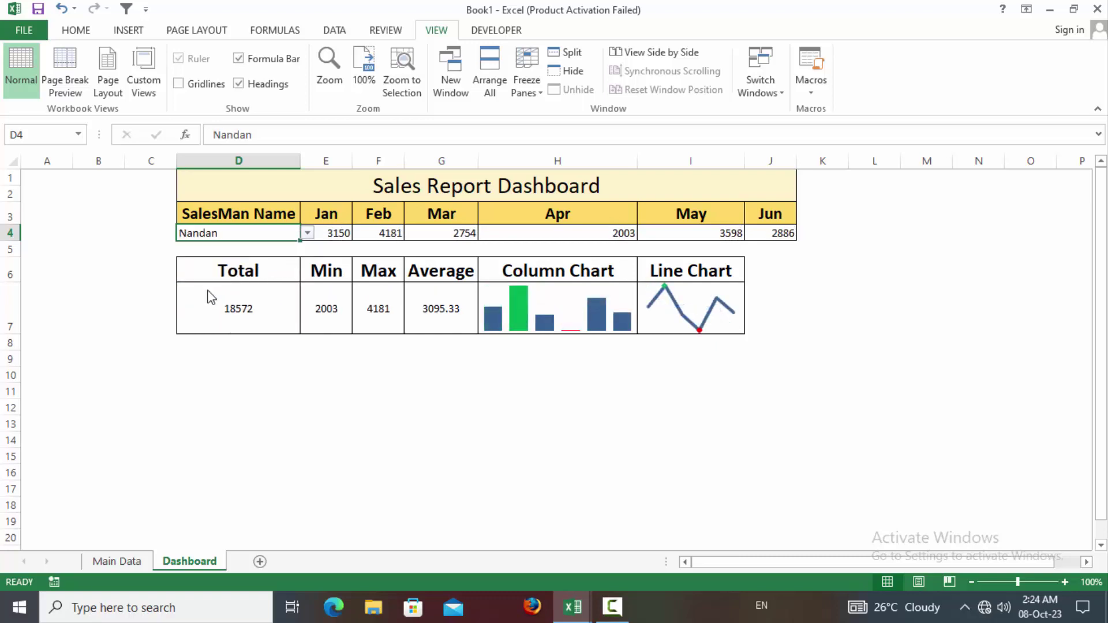
click(308, 234)
click(236, 257)
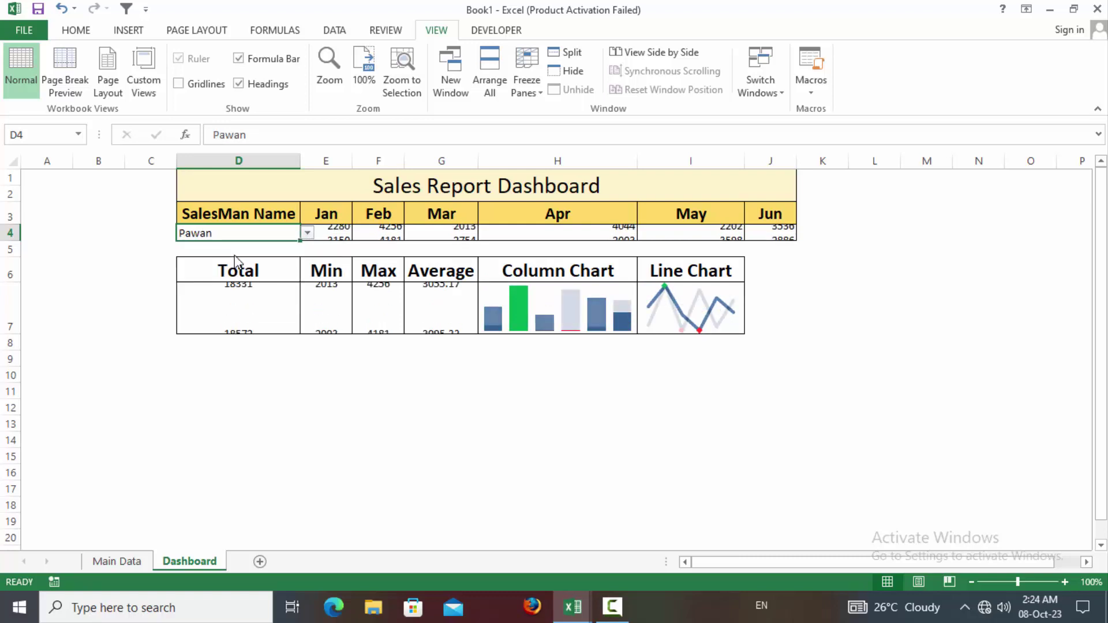